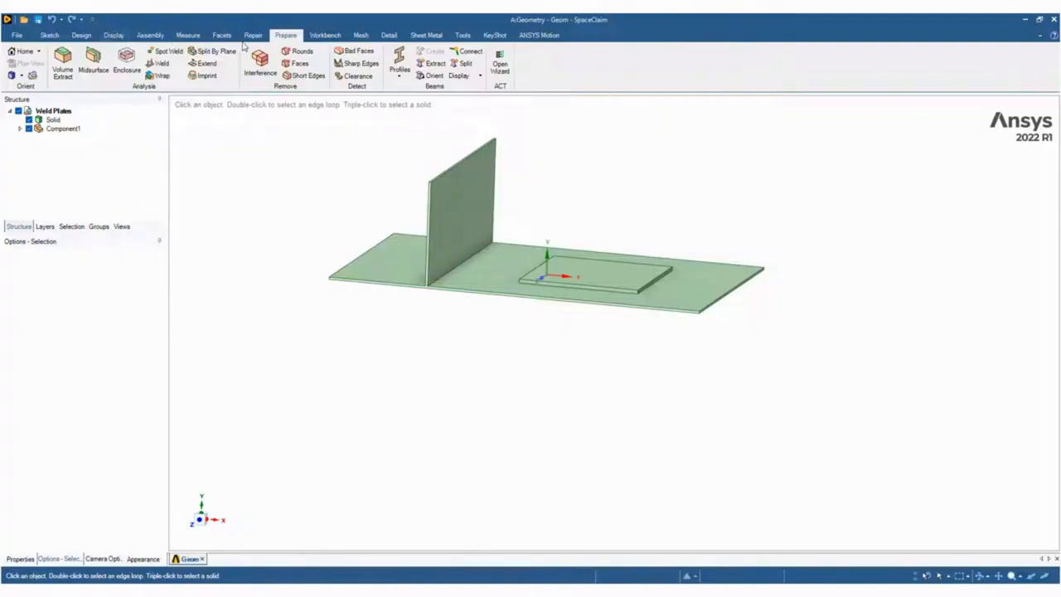
click(83, 38)
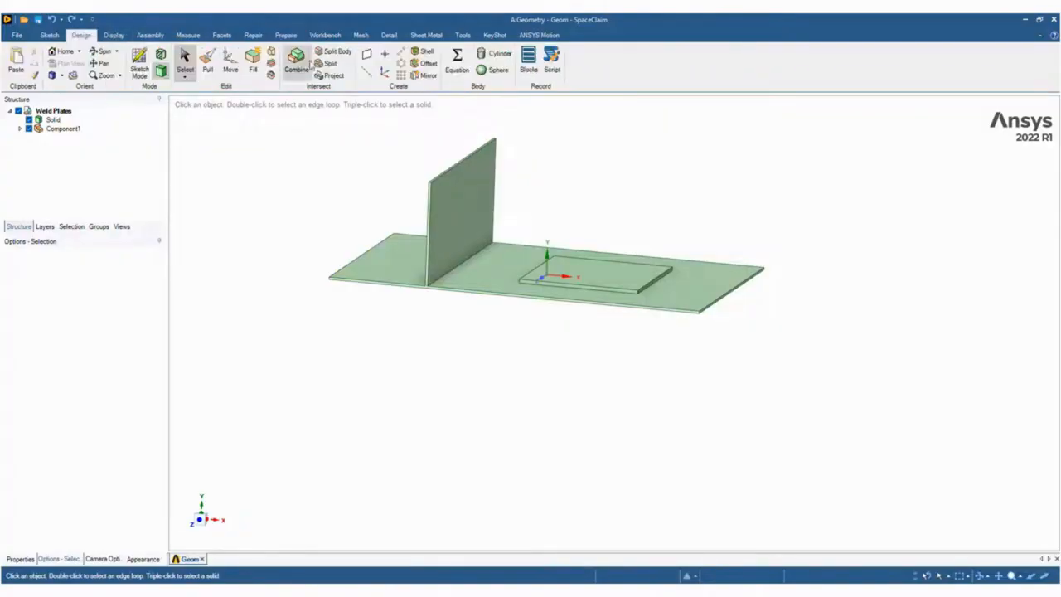
click(334, 51)
click(489, 262)
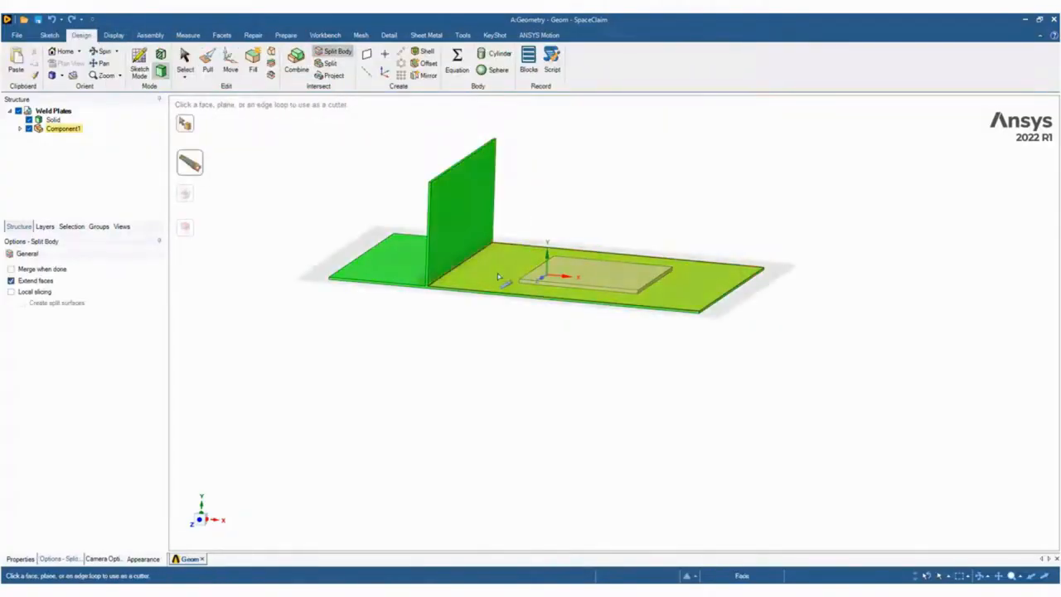
key(Escape)
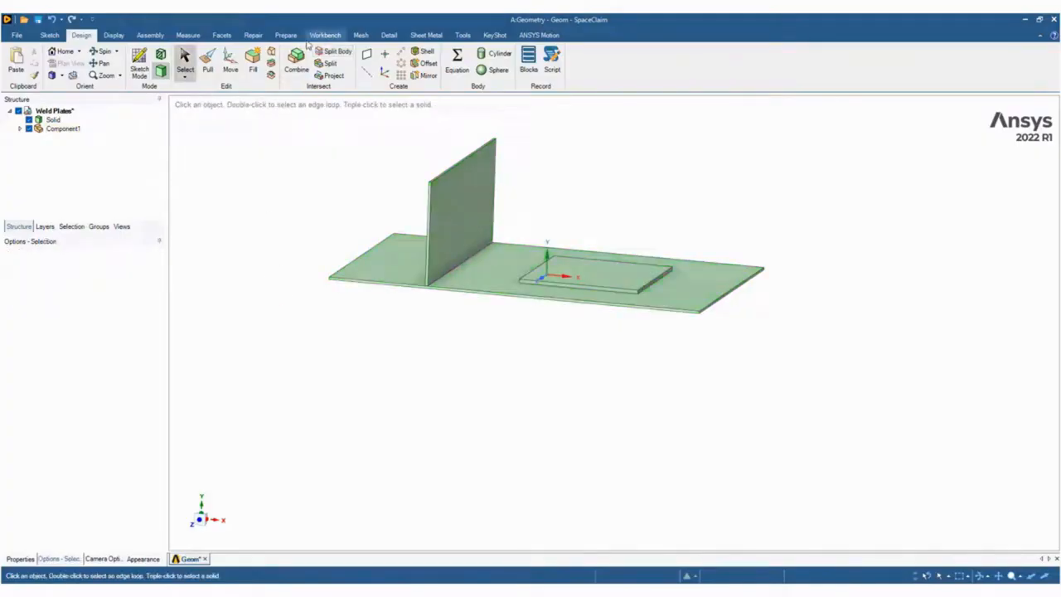
Extract midsurfaces from the three plates using the thickness range 0 to 5 mm.
click(286, 36)
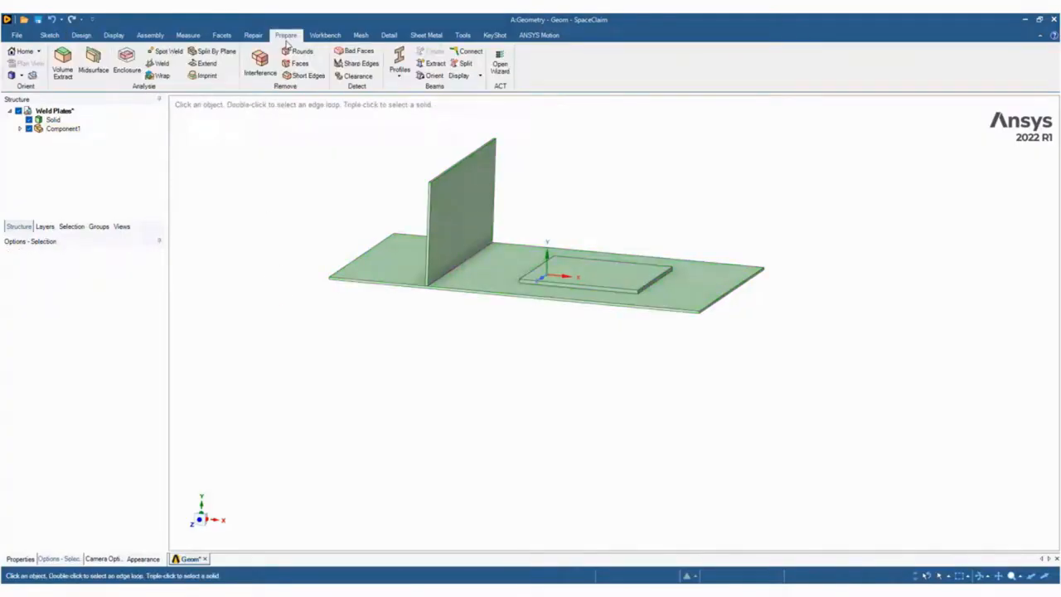
click(93, 62)
scroll(309, 227, down, 2)
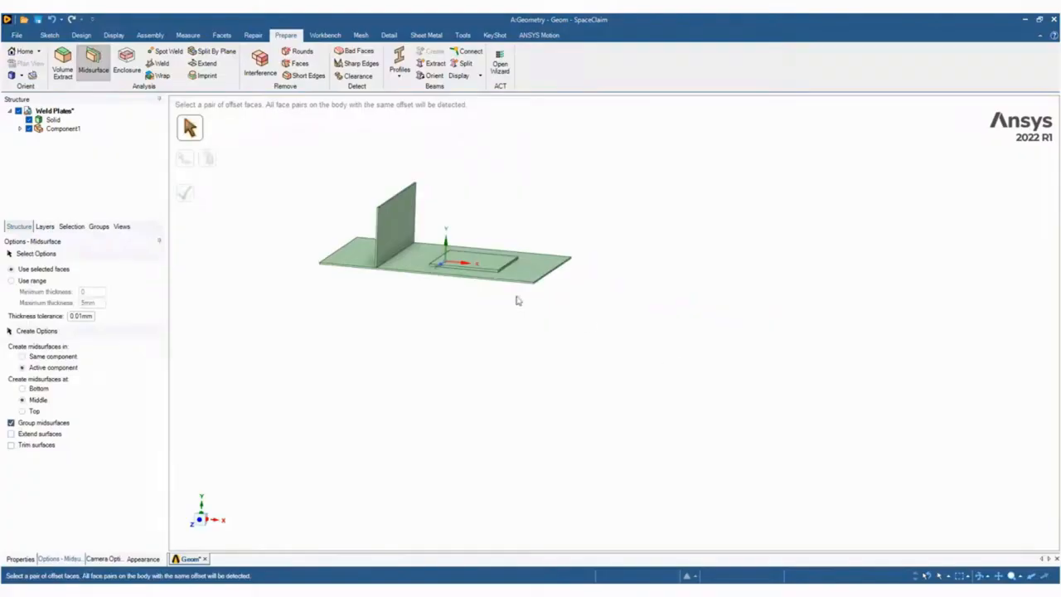
click(12, 281)
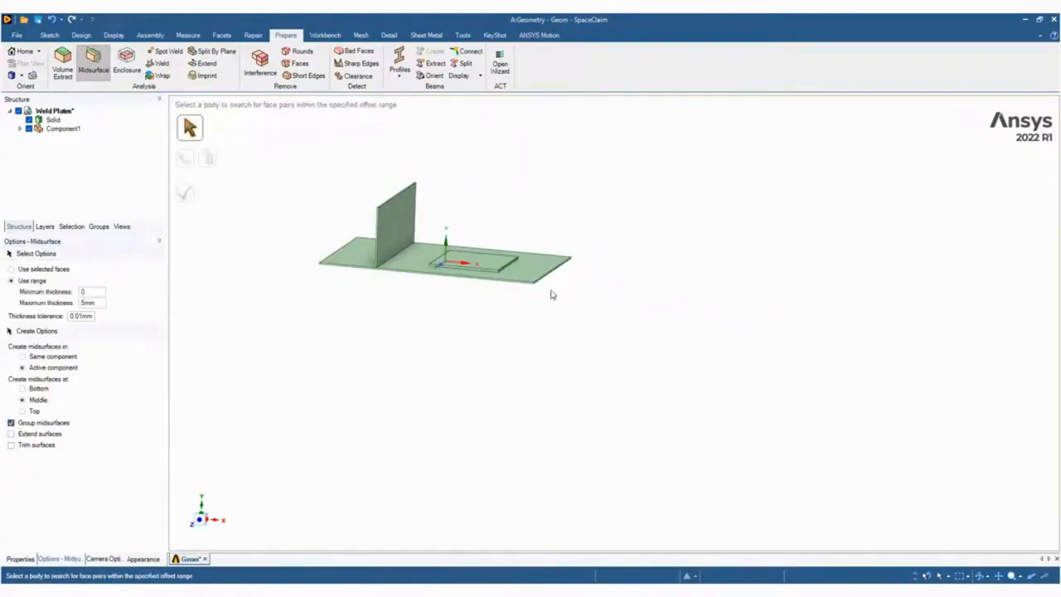
click(490, 265)
click(184, 192)
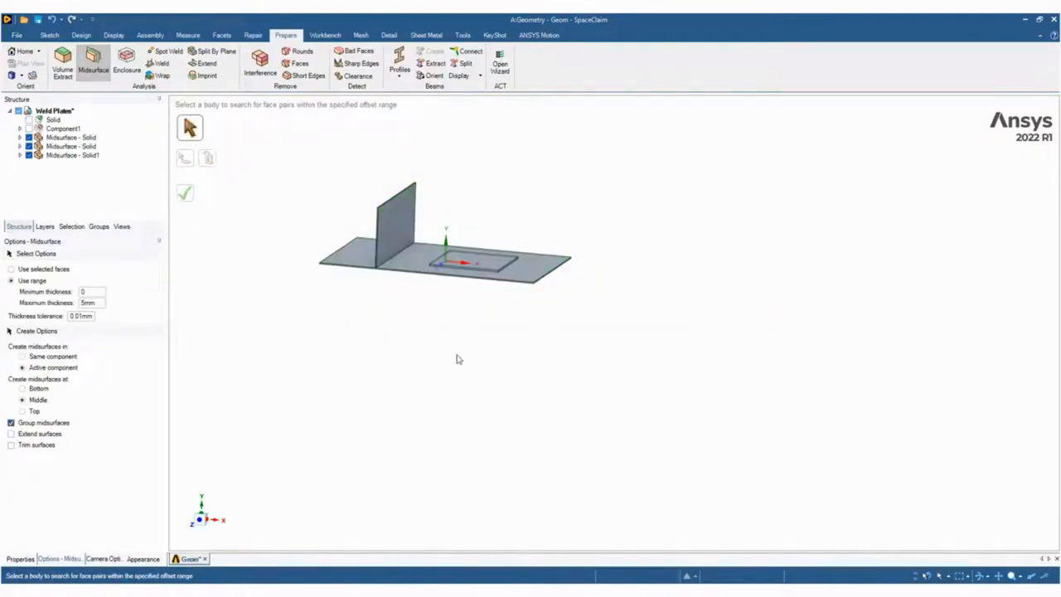
scroll(358, 275, up, 8)
middle_drag(370, 273, 447, 258)
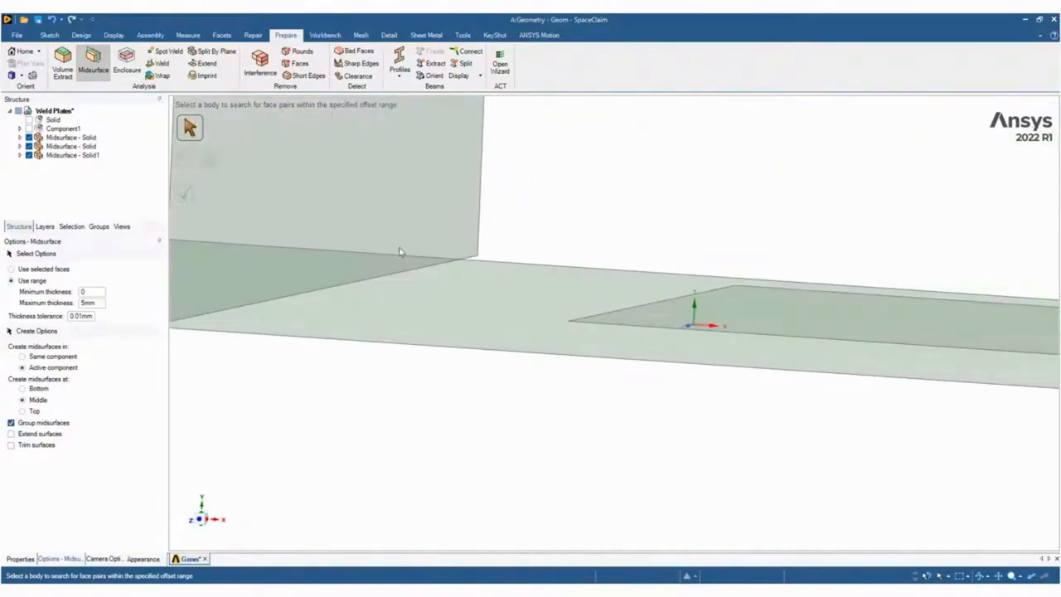
scroll(712, 325, down, 4)
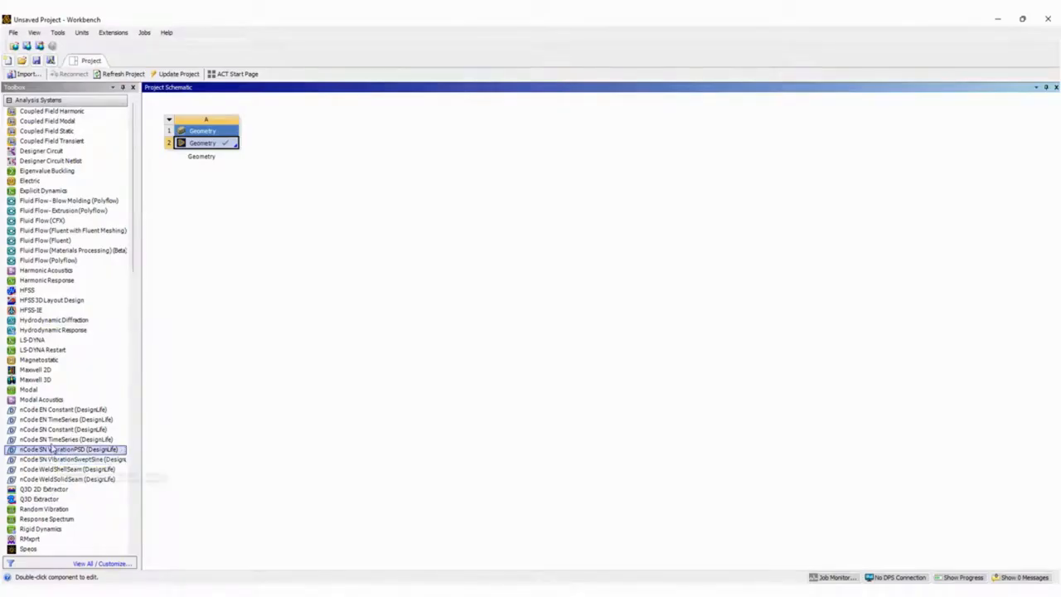
In Workbench, add a Static Structural analysis linked to the existing geometry and open its model in Mechanical.
scroll(55, 461, down, 3)
drag(49, 481, 229, 148)
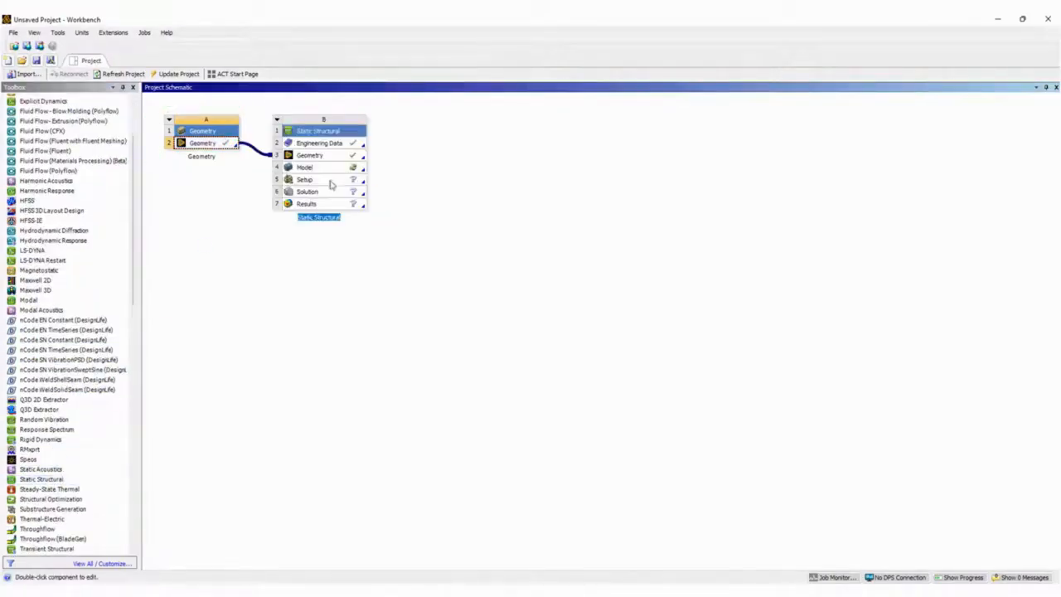
double_click(320, 168)
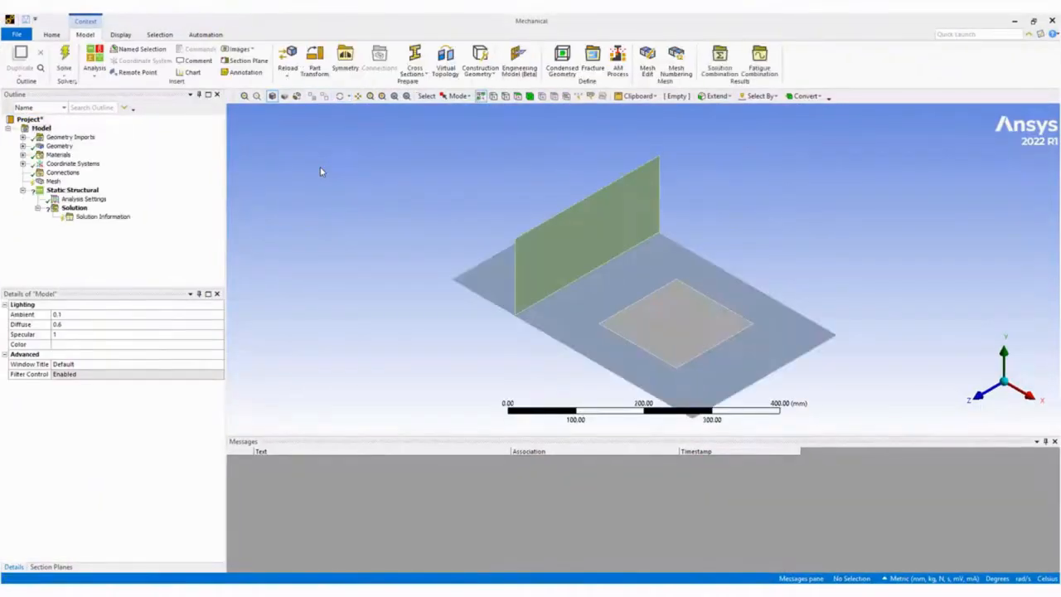
middle_drag(569, 286, 494, 256)
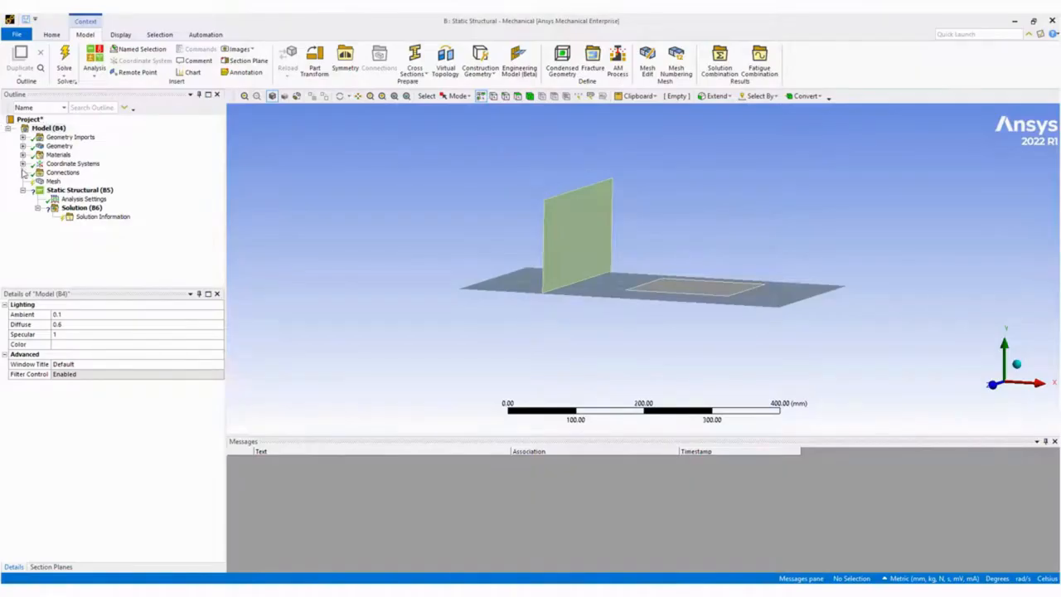
click(50, 181)
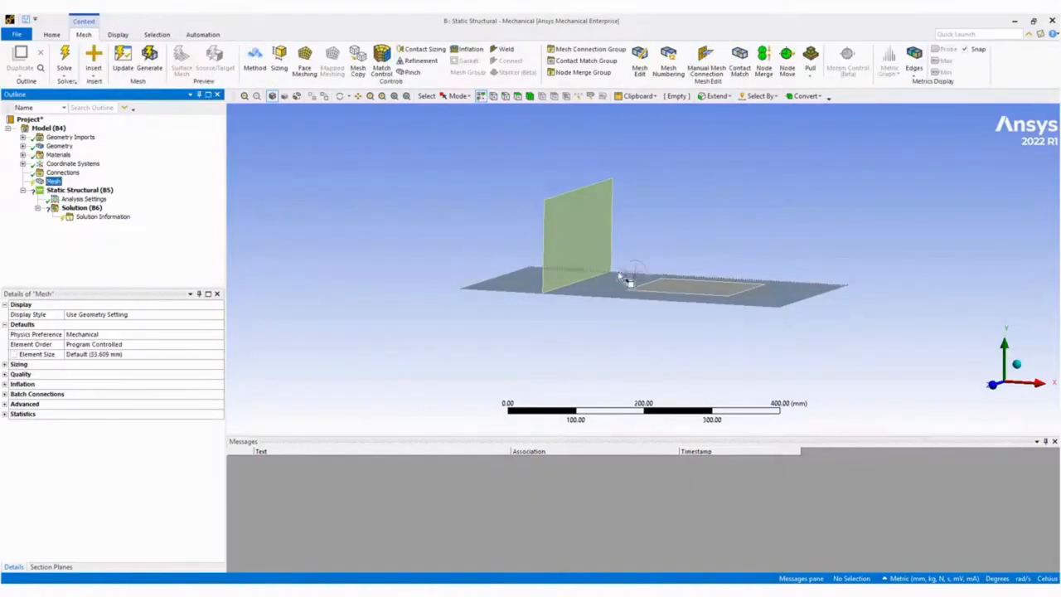
middle_drag(628, 279, 573, 279)
scroll(699, 329, up, 5)
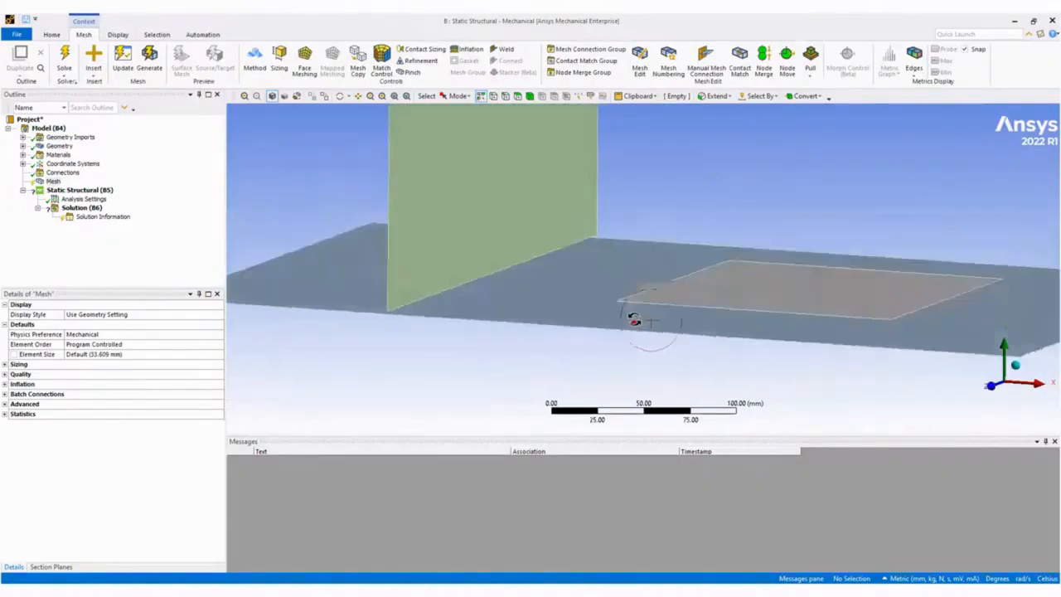
right_click(52, 182)
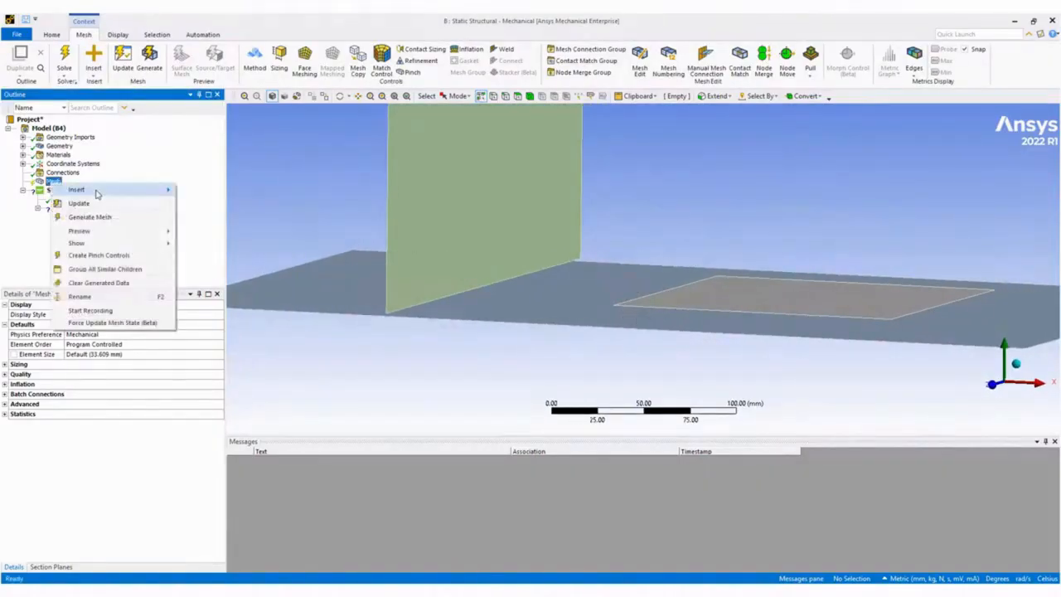
mouse_move(162, 193)
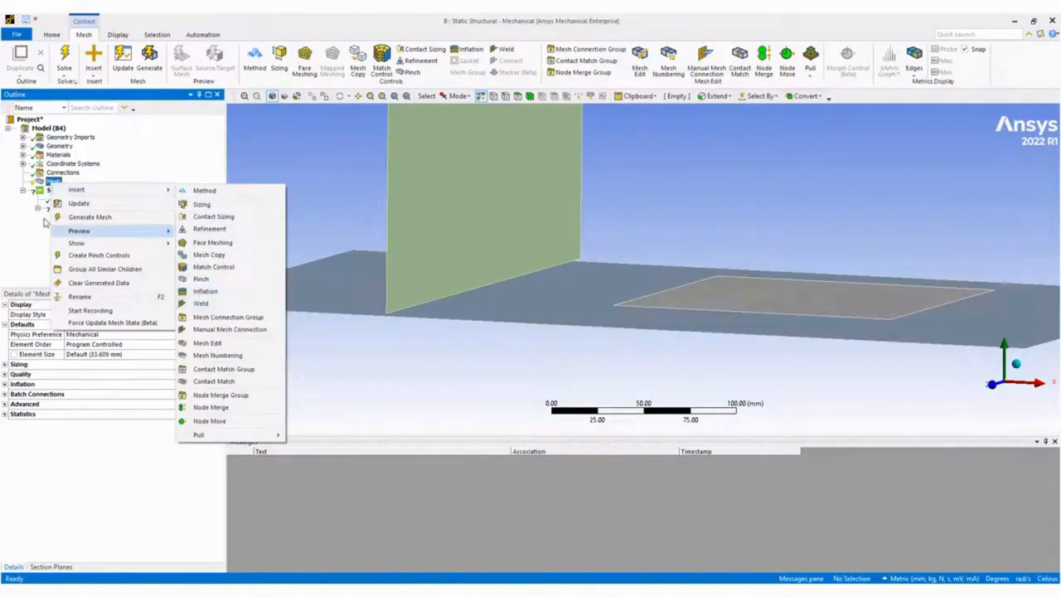
Switch the mesh's Use Adaptive Sizing option to Yes and back to No.
click(5, 365)
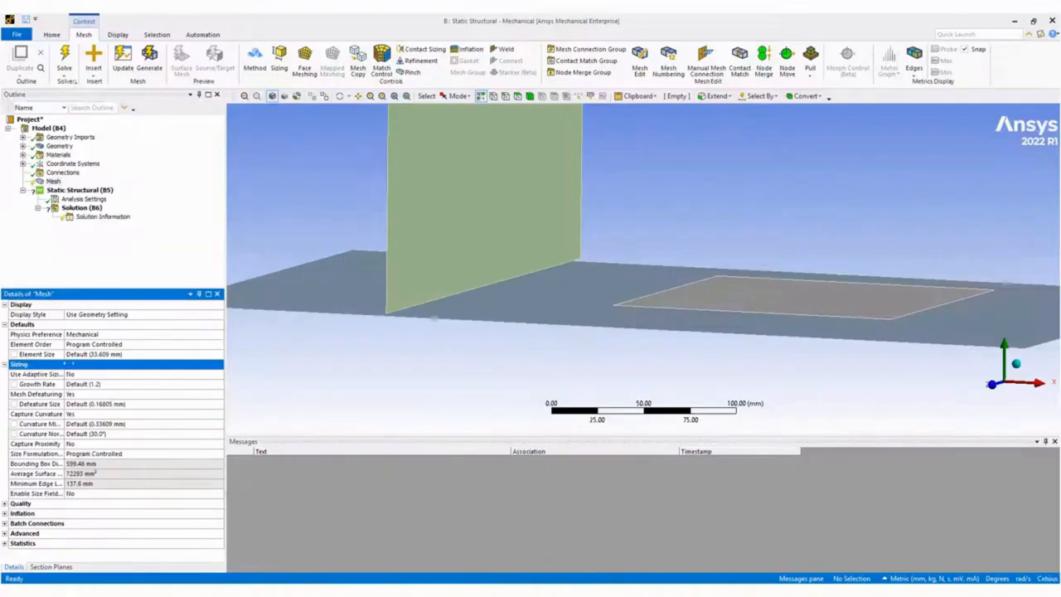
click(103, 373)
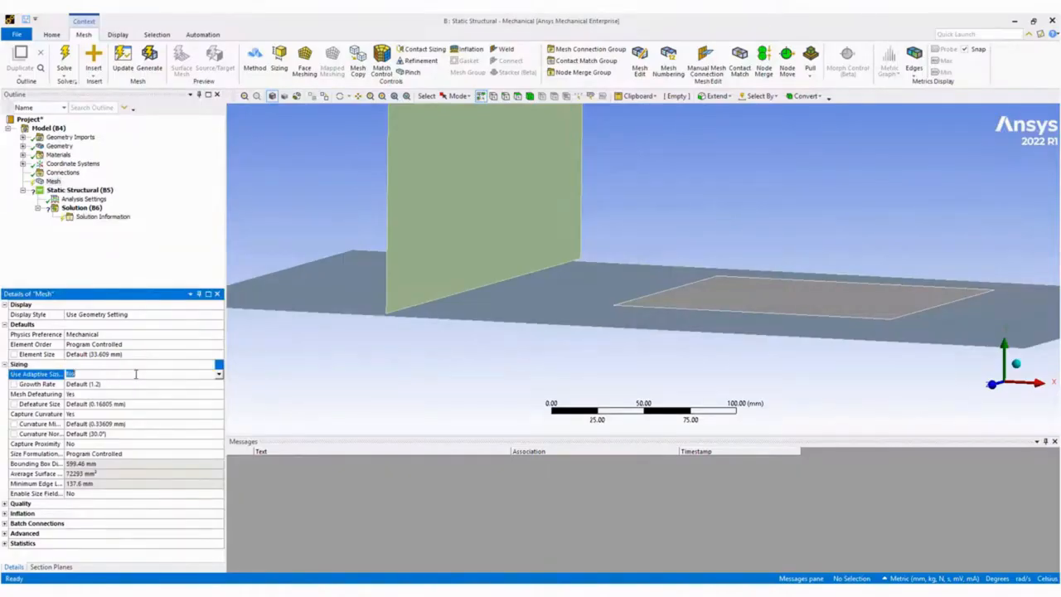
click(218, 374)
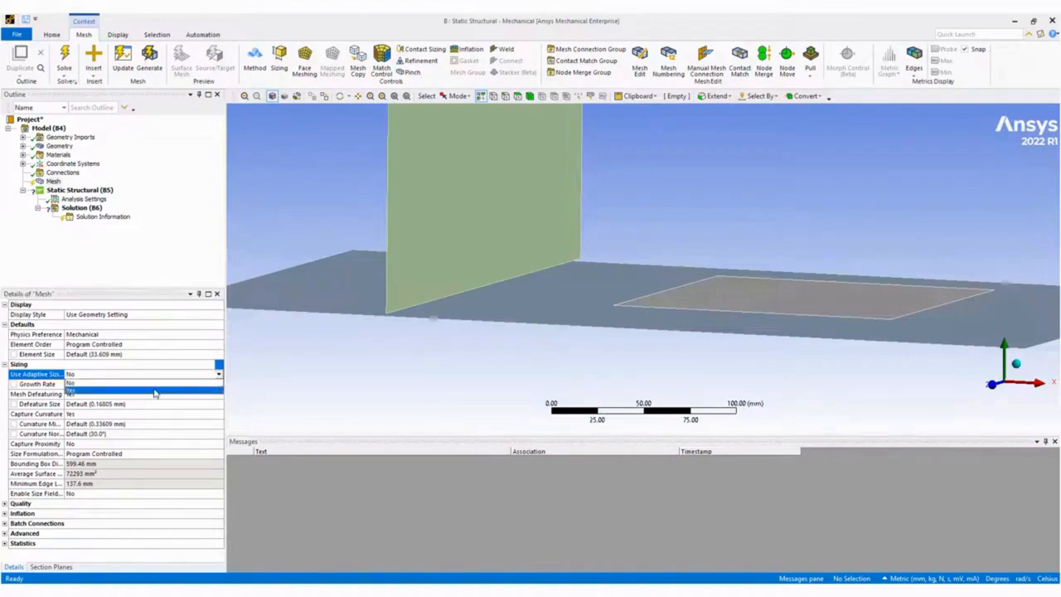
click(203, 386)
click(219, 375)
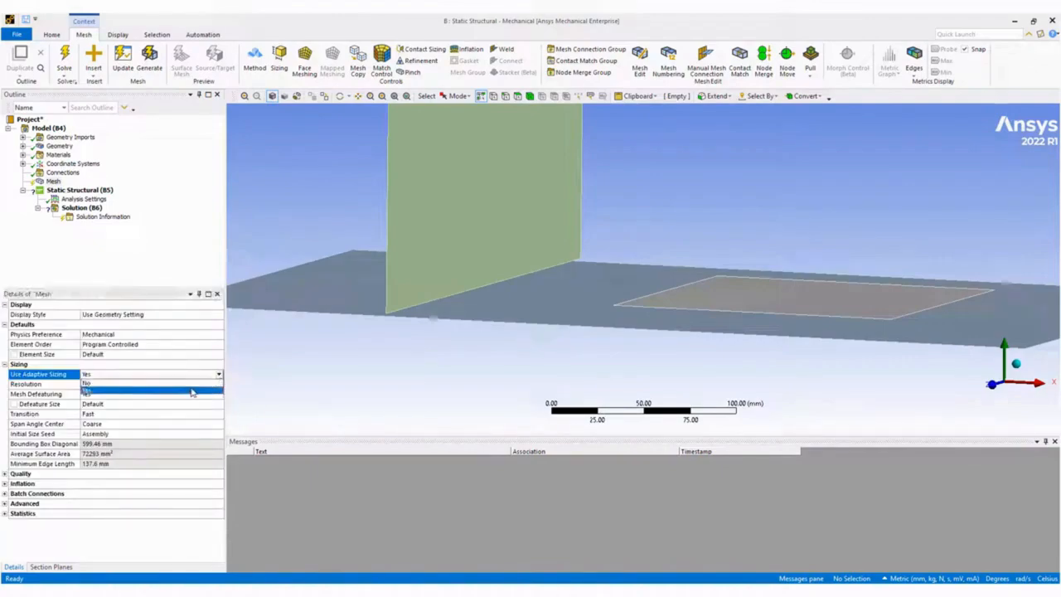
click(203, 394)
Insert a Weld control under the mesh.
click(52, 181)
right_click(52, 180)
mouse_move(154, 184)
click(229, 300)
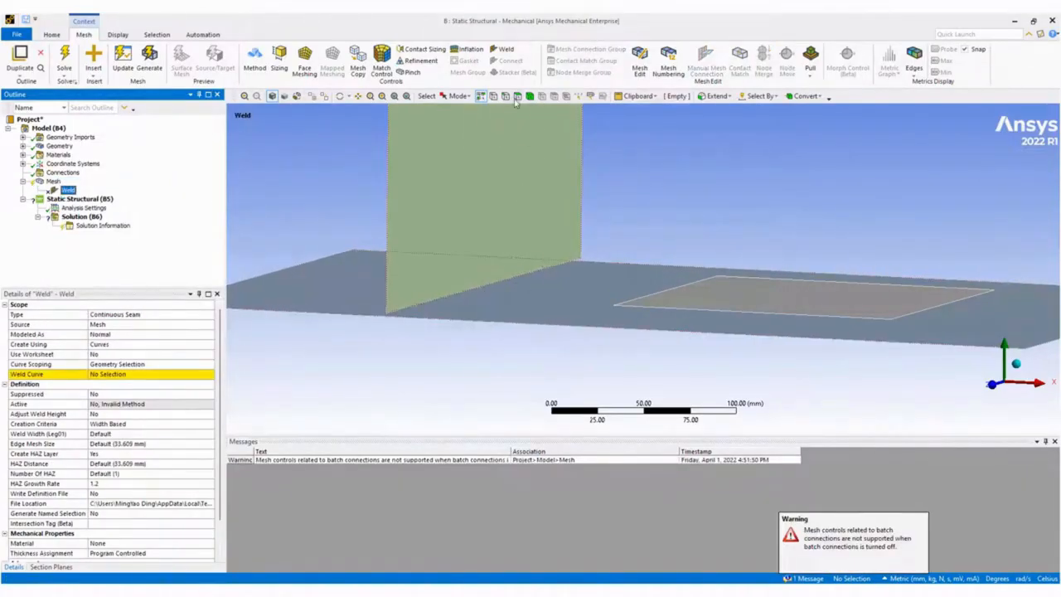
Create the continuous seam weld using edges and scope it to the bottom edge of the vertical plate.
click(165, 315)
click(211, 315)
click(166, 325)
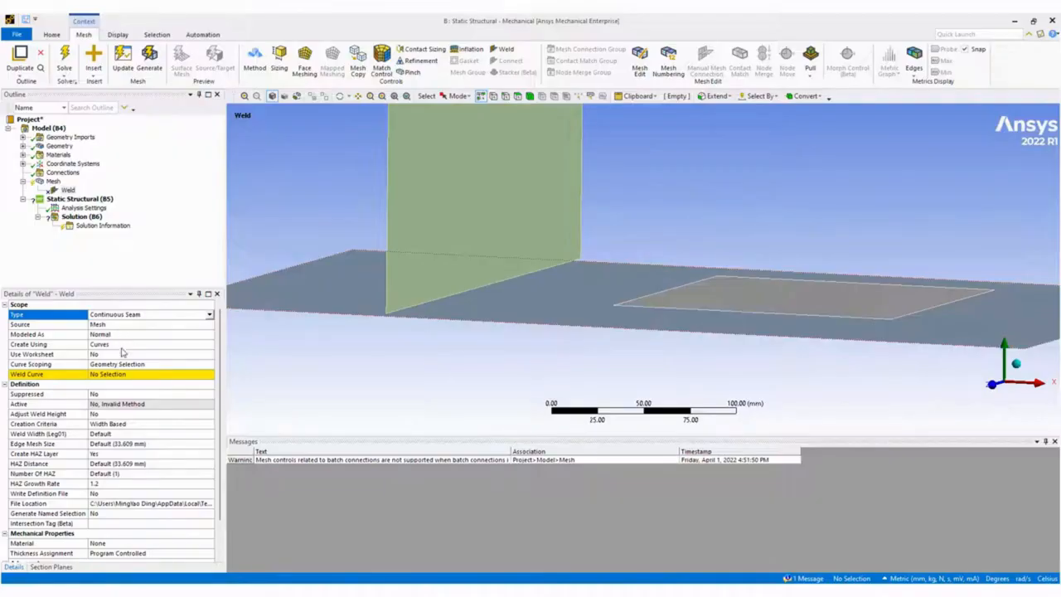
click(195, 345)
click(211, 347)
click(124, 370)
click(438, 300)
click(122, 375)
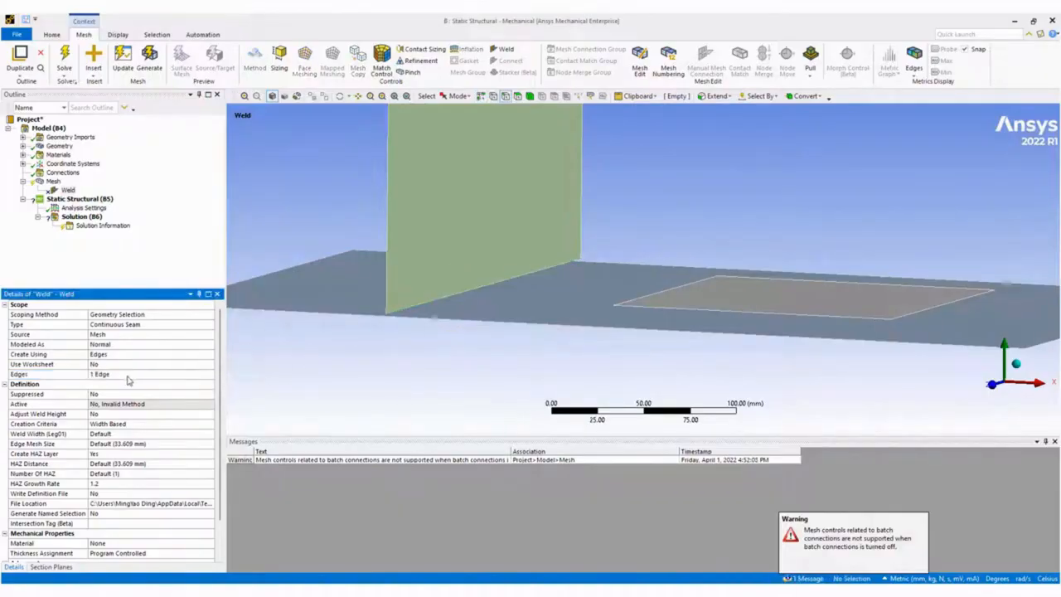
Generate the mesh and inspect it where the vertical plate meets the base plate.
right_click(53, 180)
click(94, 213)
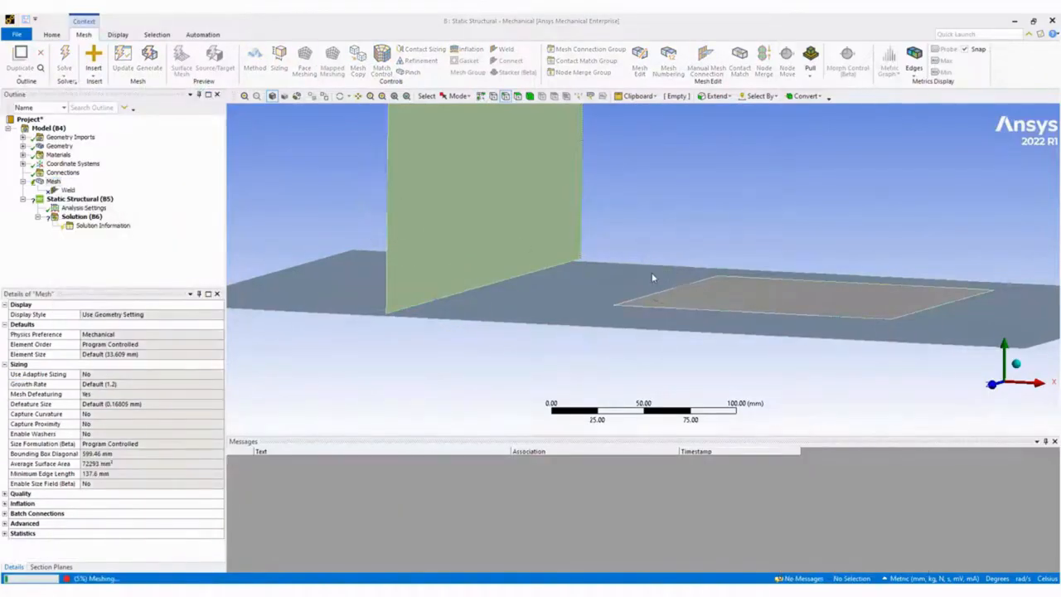
middle_drag(414, 337, 426, 313)
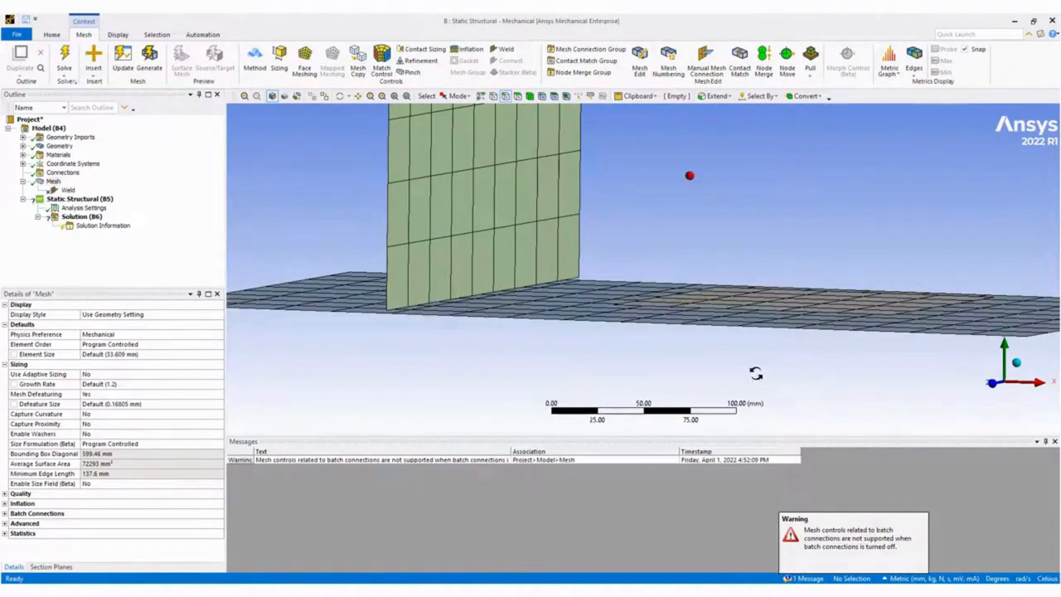
middle_drag(761, 376, 781, 403)
Set Mesh Based Connection to Yes in the mesh's batch connection settings.
click(55, 182)
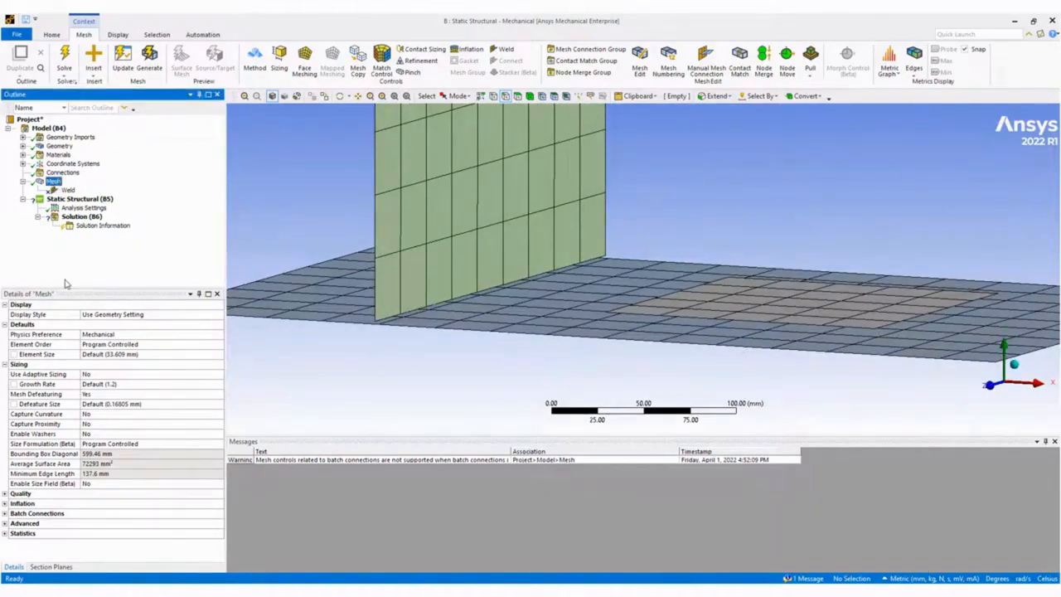
click(4, 514)
double_click(130, 523)
scroll(190, 491, down, 1)
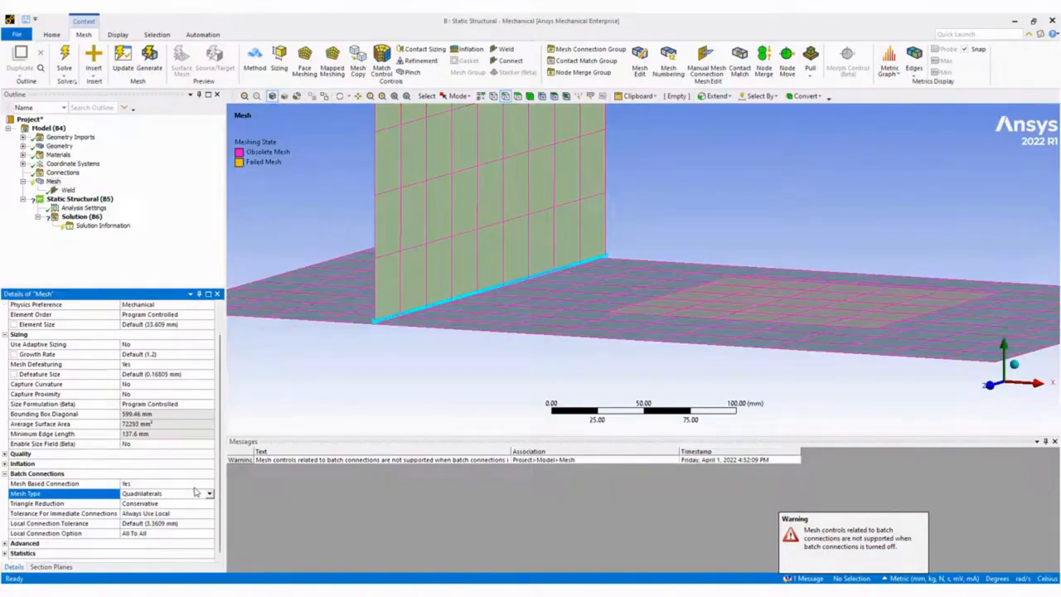
Regenerate the mesh with batch connections enabled and inspect the weld edge.
right_click(62, 190)
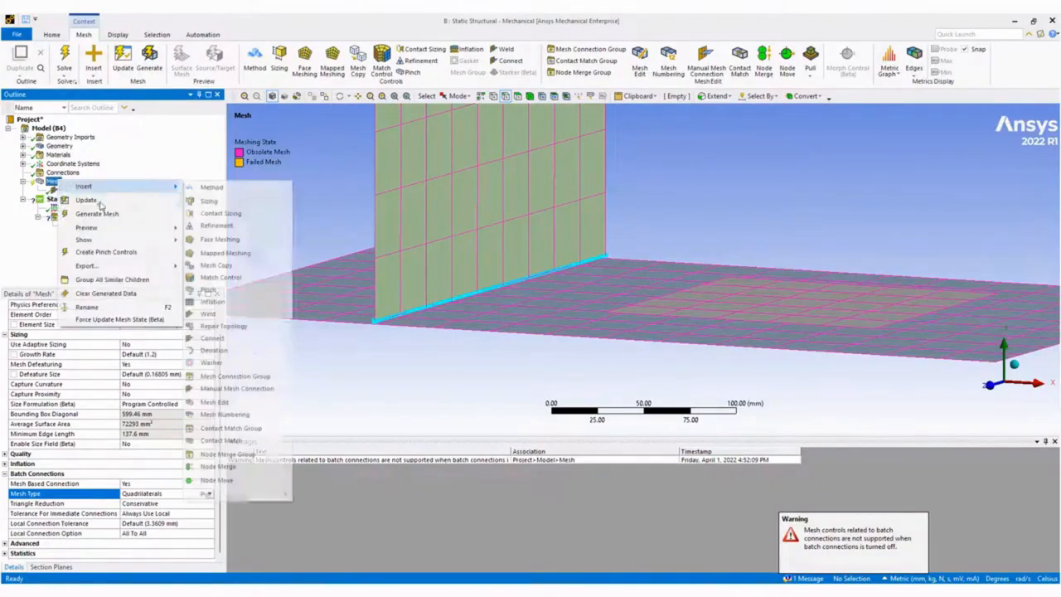
click(103, 213)
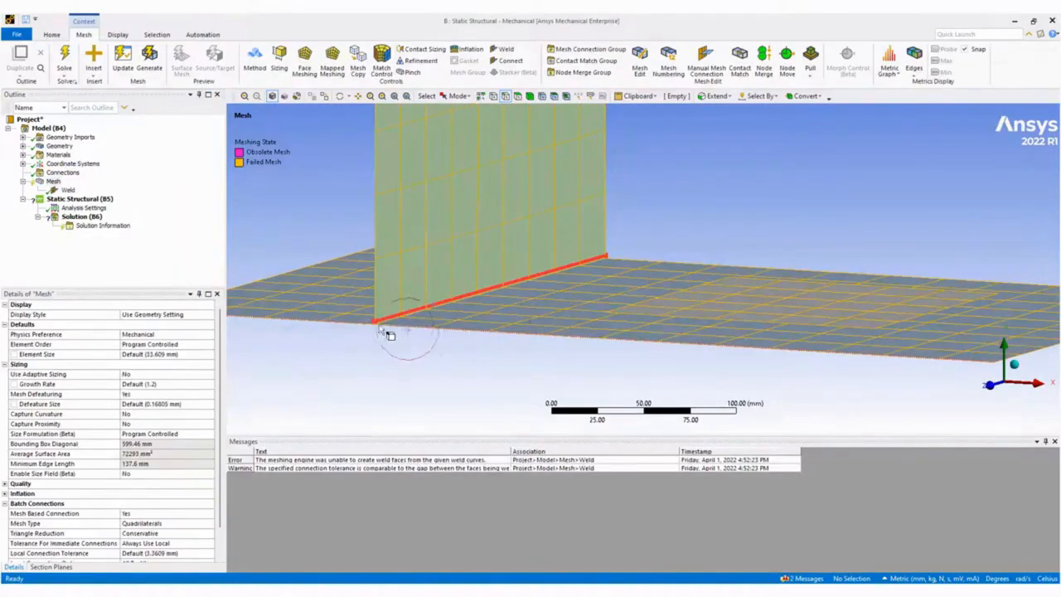
middle_drag(455, 284, 478, 286)
Set the weld's HAZ Distance to 5 mm.
click(68, 190)
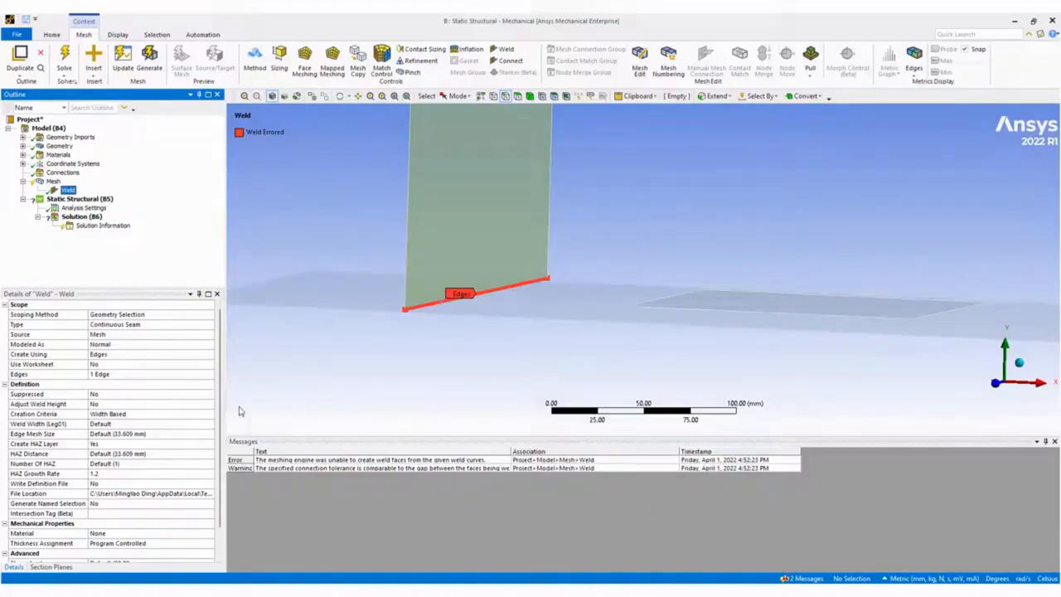
right_drag(378, 281, 468, 328)
middle_drag(571, 330, 518, 337)
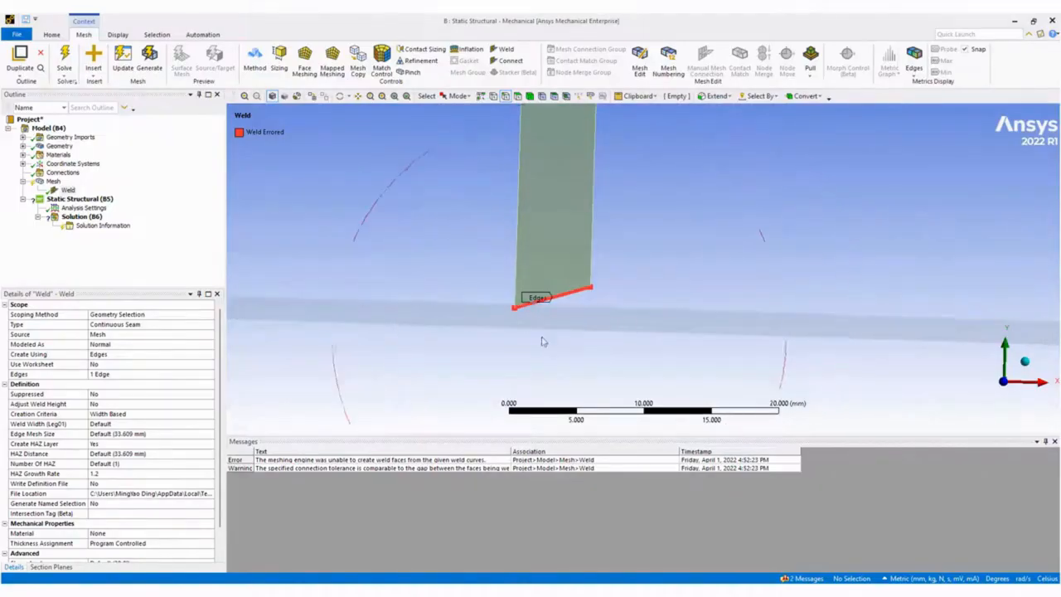
click(145, 454)
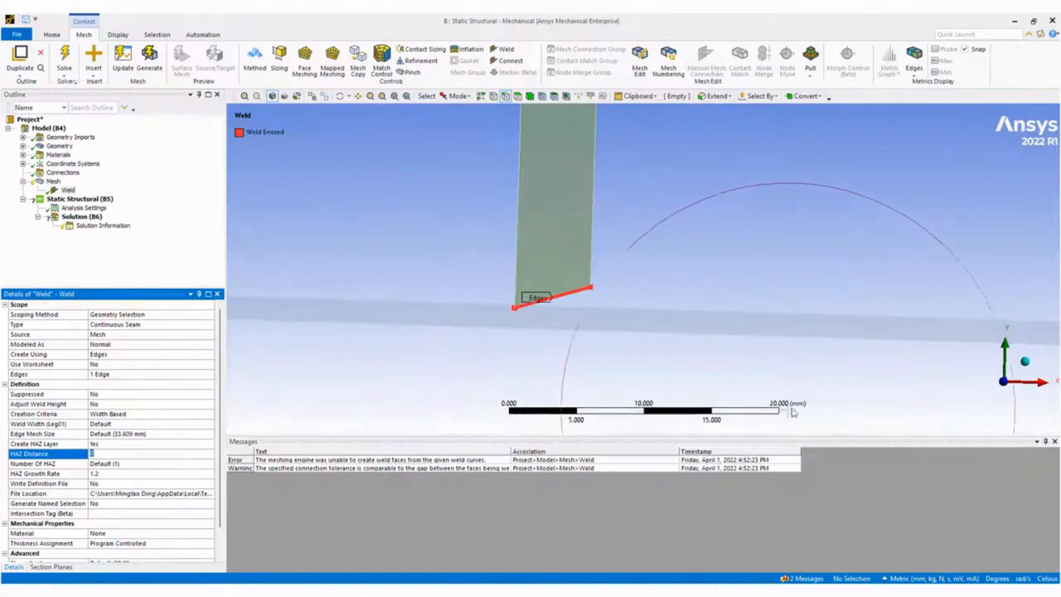
click(127, 433)
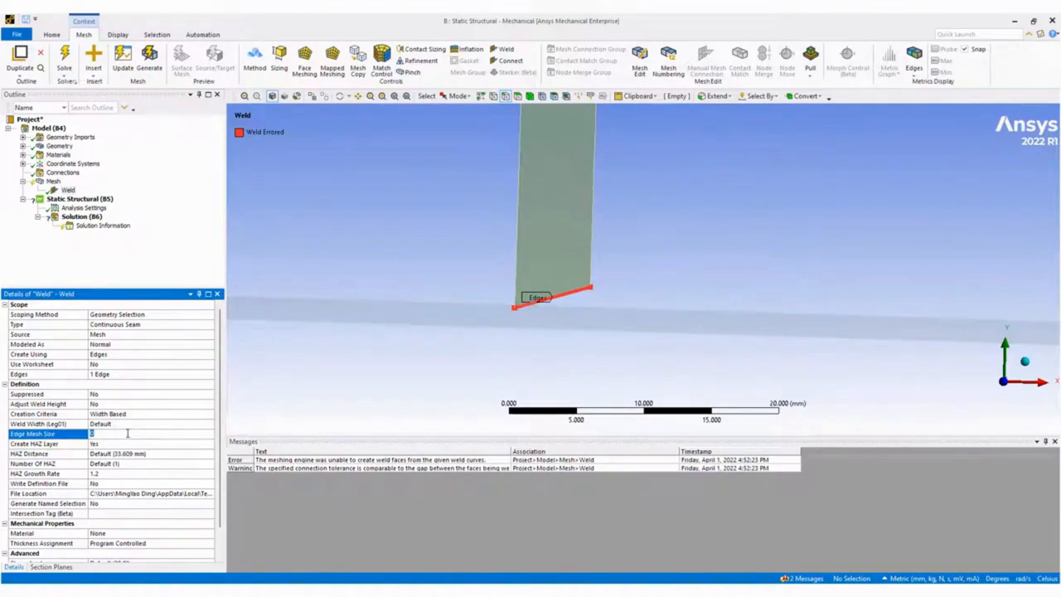
click(122, 453)
key(Return)
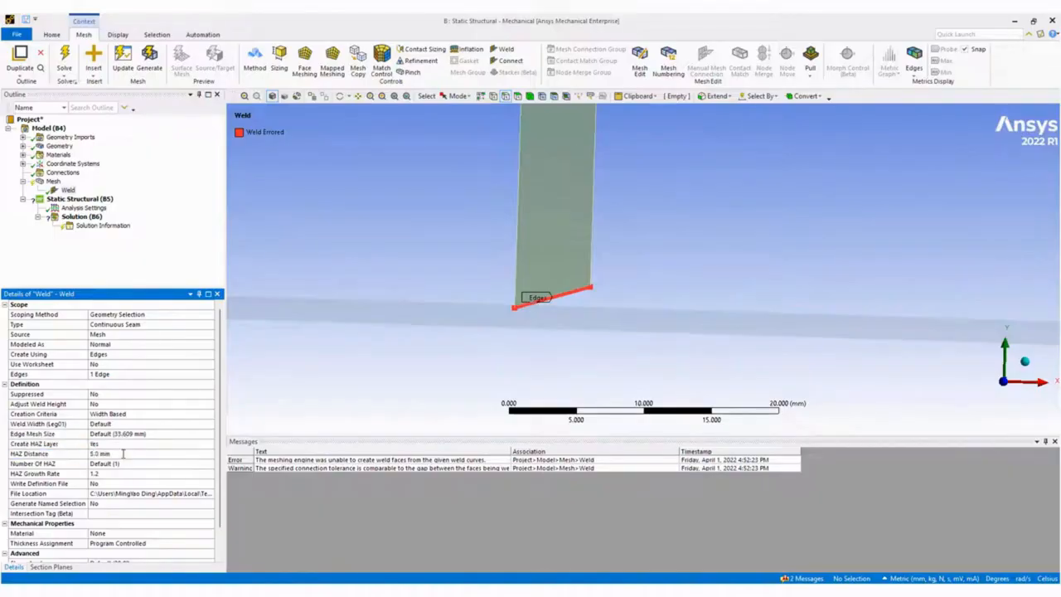
middle_drag(518, 305, 157, 412)
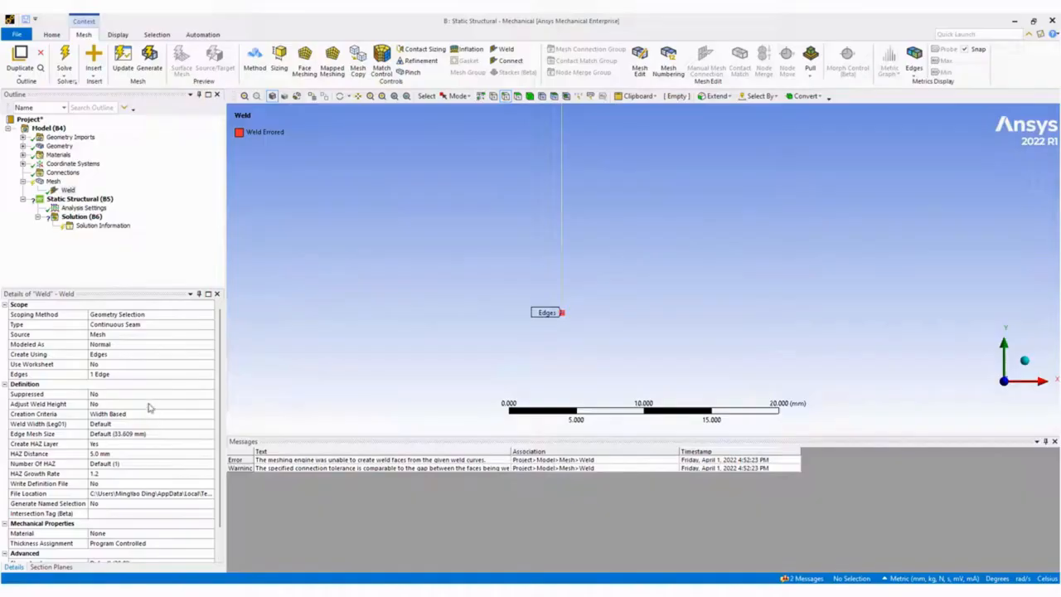
Enable Adjust Weld Height on the weld, then set Weld Height (Leg02) to 2.5 mm and Weld Width (Leg01) to 5 mm.
double_click(137, 404)
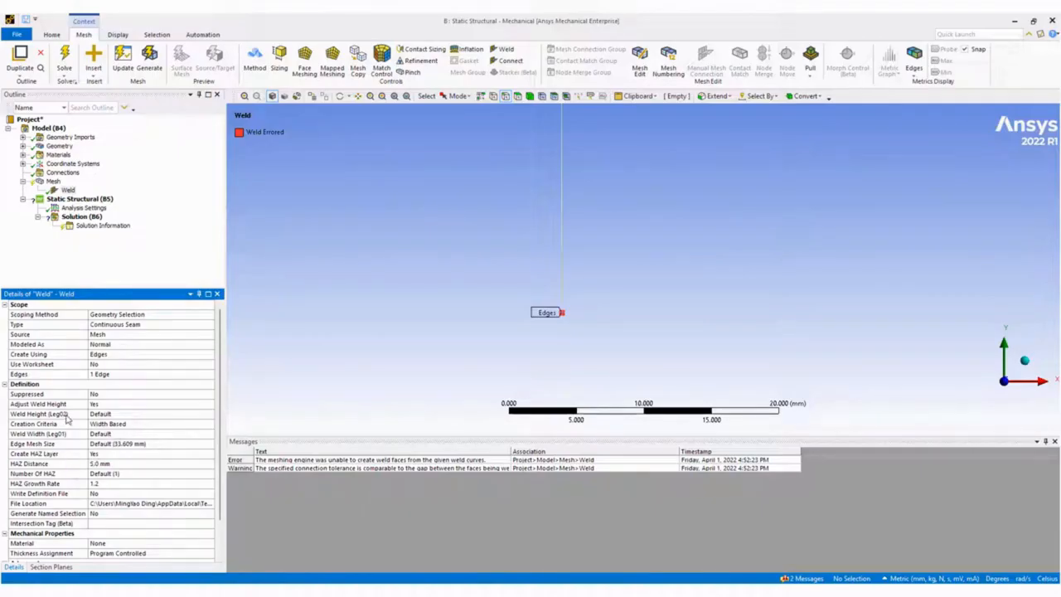
click(38, 414)
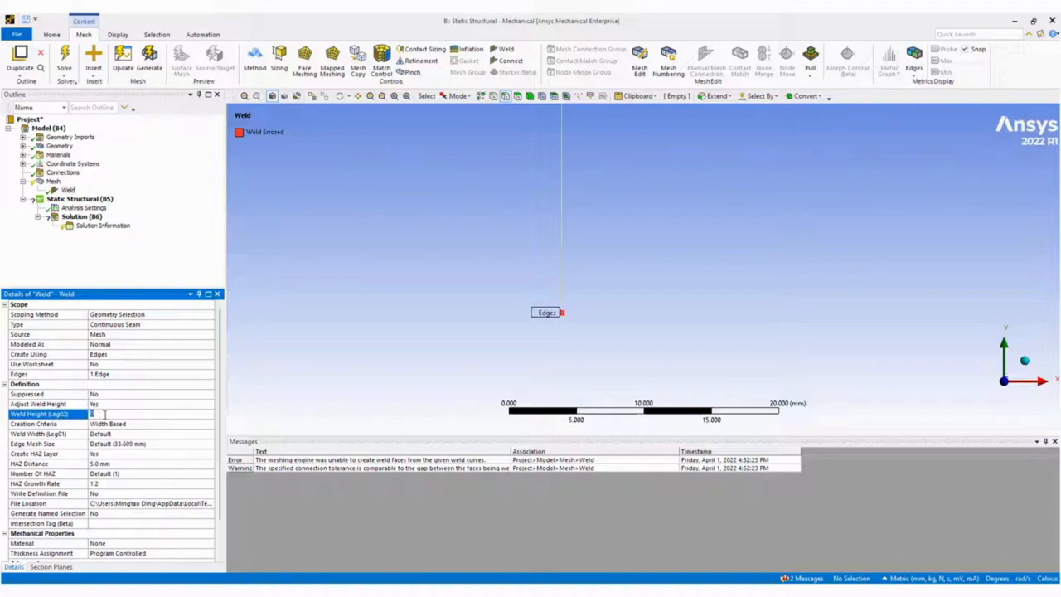
text(2.5)
click(106, 437)
text(5)
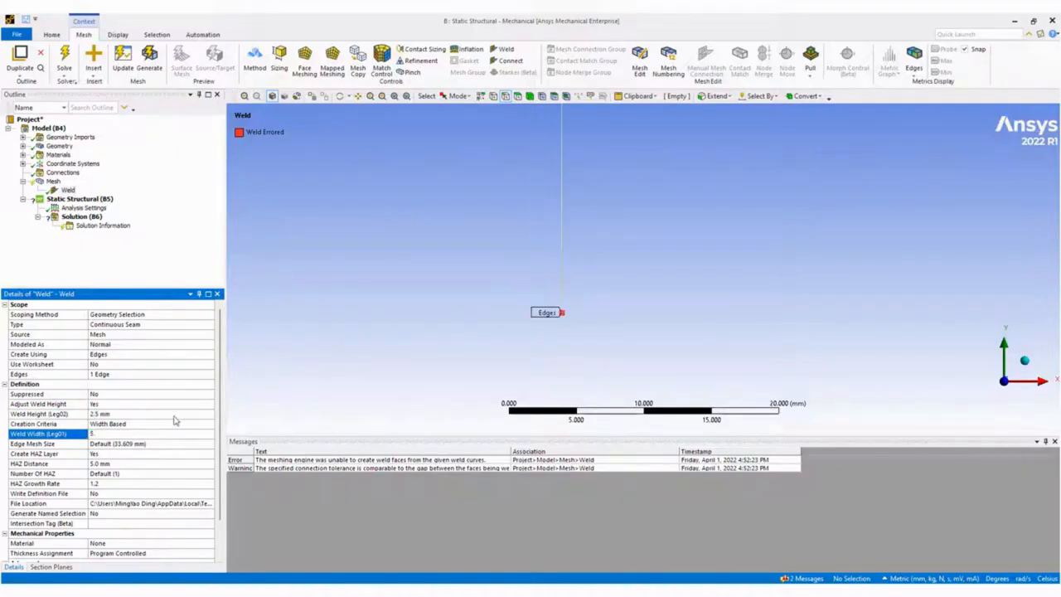
key(Return)
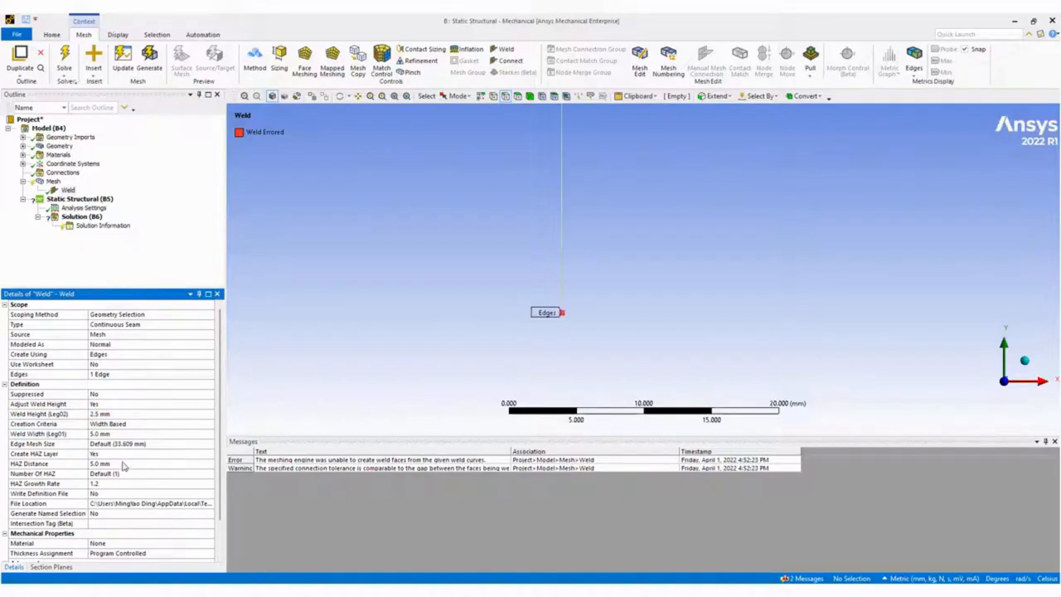
Regenerate the mesh with the specified weld leg dimensions and inspect the seam under the vertical plate.
right_click(53, 181)
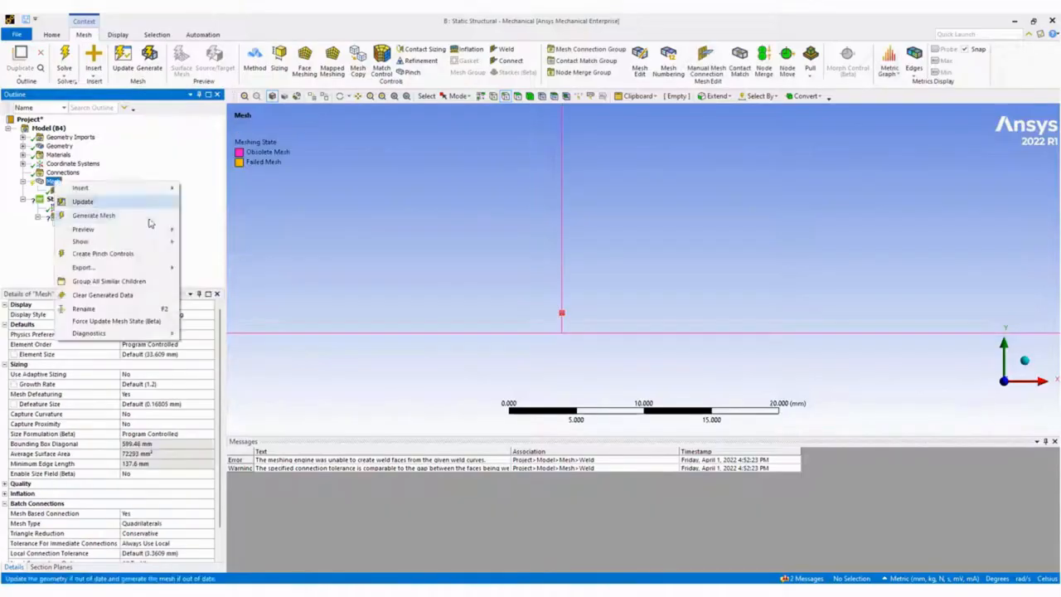
click(124, 215)
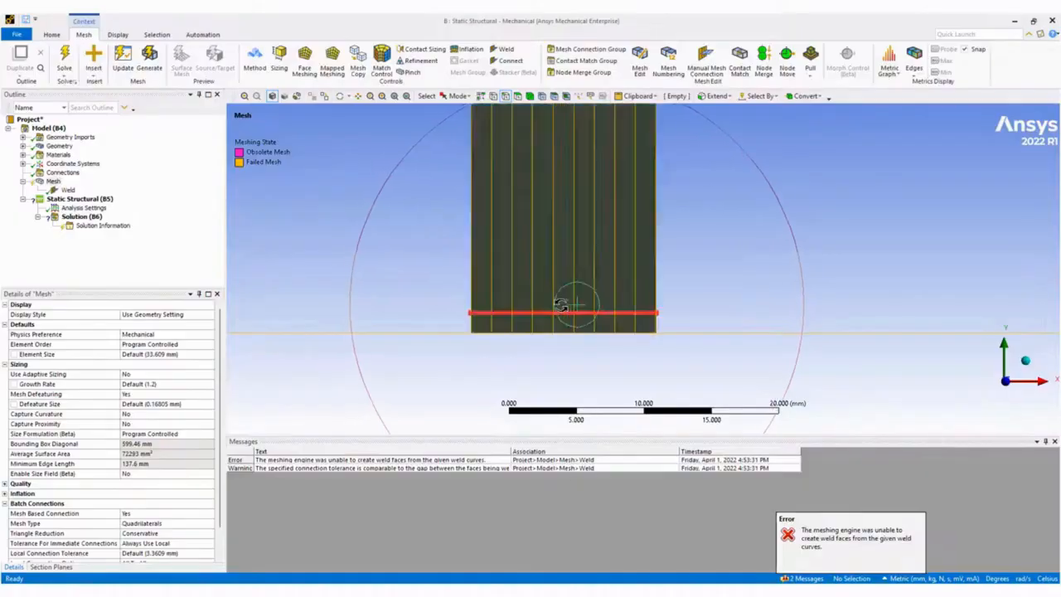
scroll(572, 319, up, 2)
scroll(570, 318, down, 10)
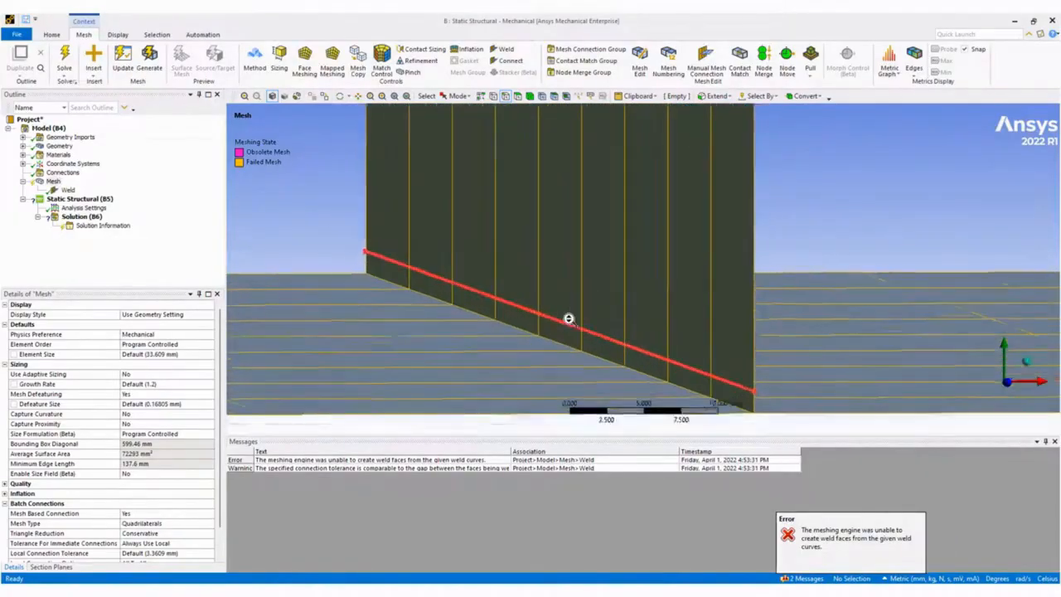
middle_drag(651, 313, 646, 310)
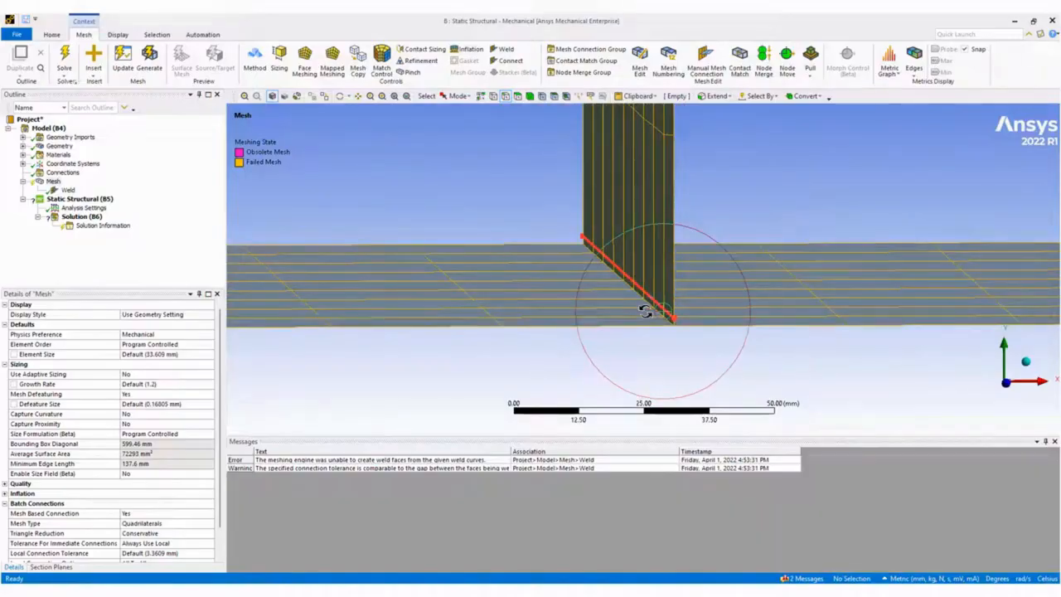
Set the weld's Edge Mesh Size to 20 mm.
click(68, 192)
middle_drag(623, 292, 641, 277)
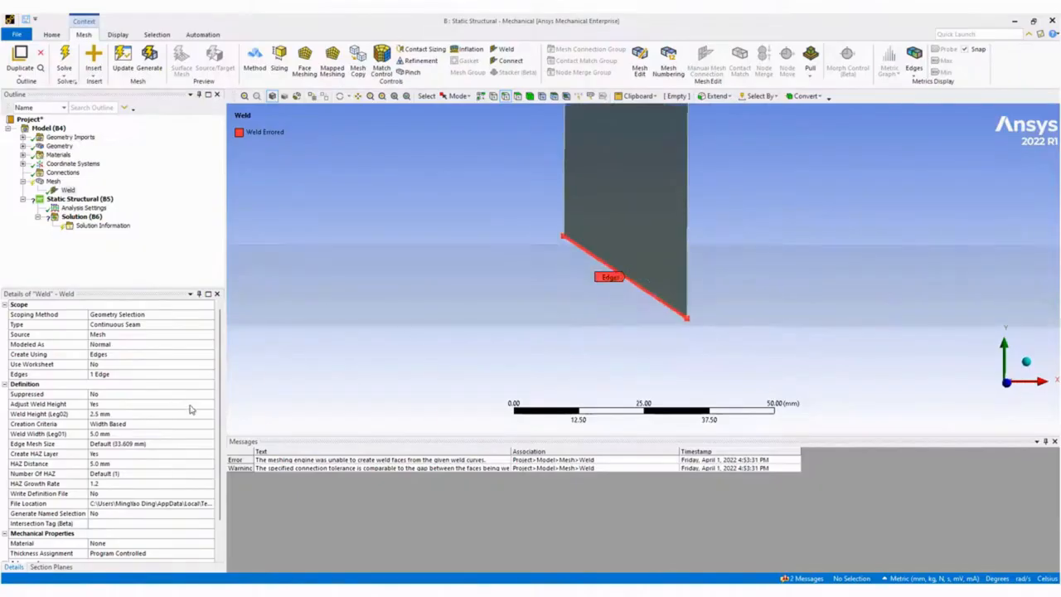
click(150, 445)
text(20)
key(Return)
Regenerate the mesh with the revised edge mesh size and inspect the weld elements between the two plates up close.
middle_drag(635, 313, 698, 363)
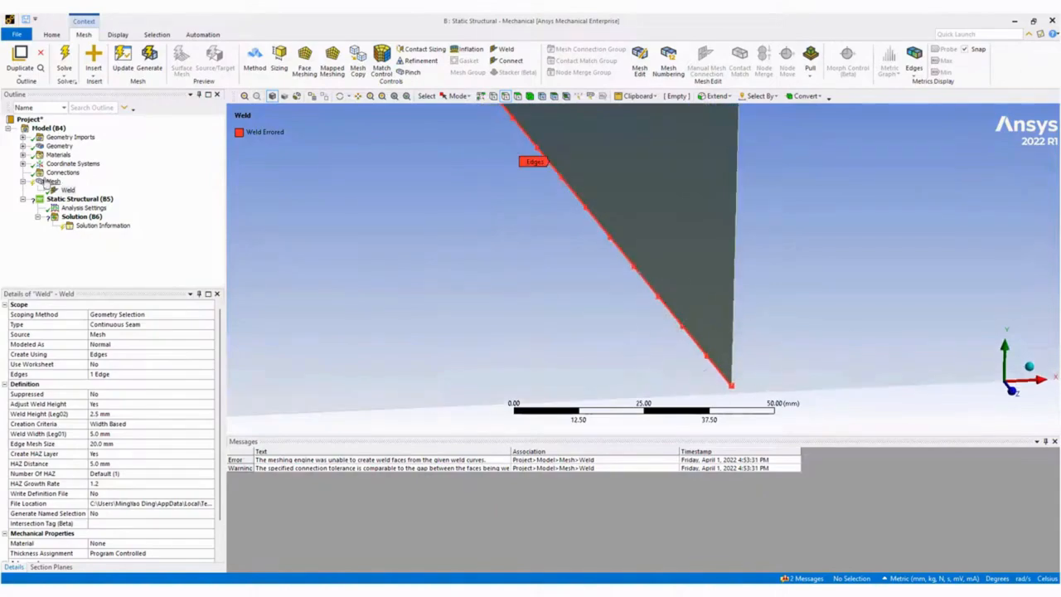
right_click(53, 182)
click(149, 210)
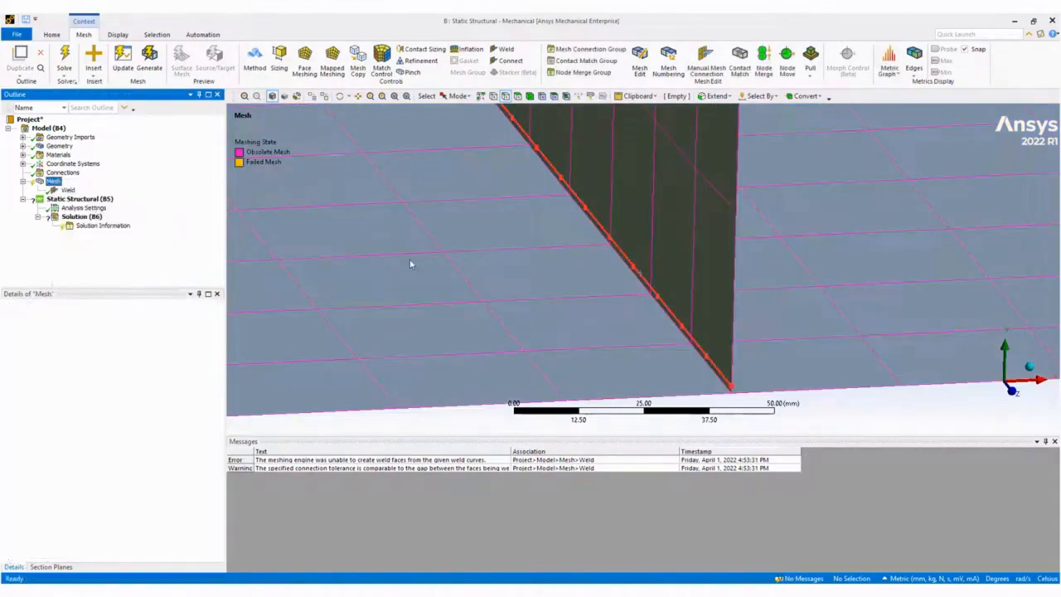
middle_drag(785, 312, 589, 308)
scroll(680, 300, up, 4)
scroll(844, 336, up, 5)
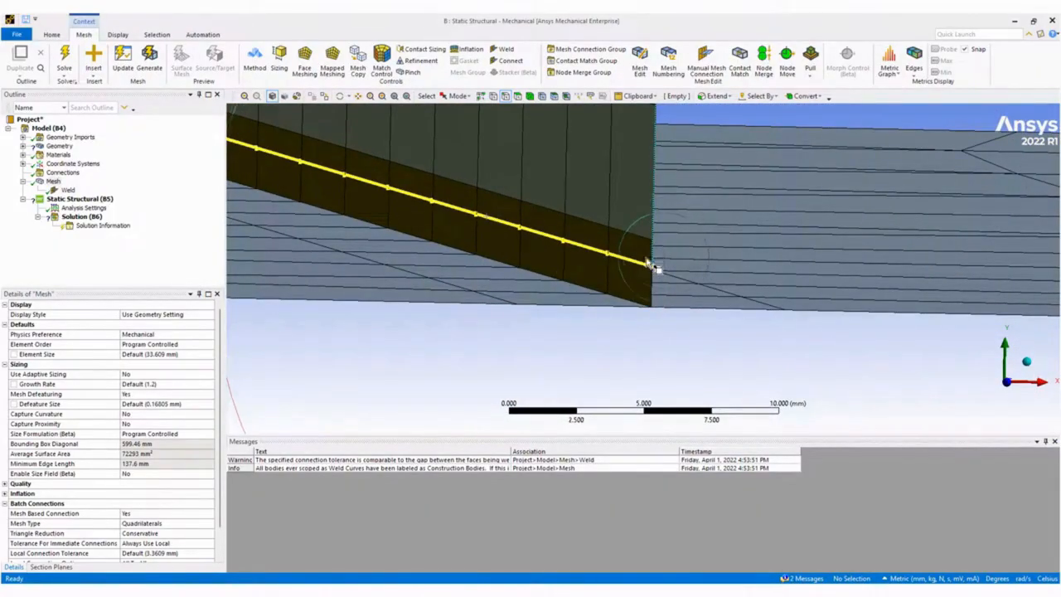
Model the weld as Normal and Angled with the Angled Direction set to Both.
click(66, 191)
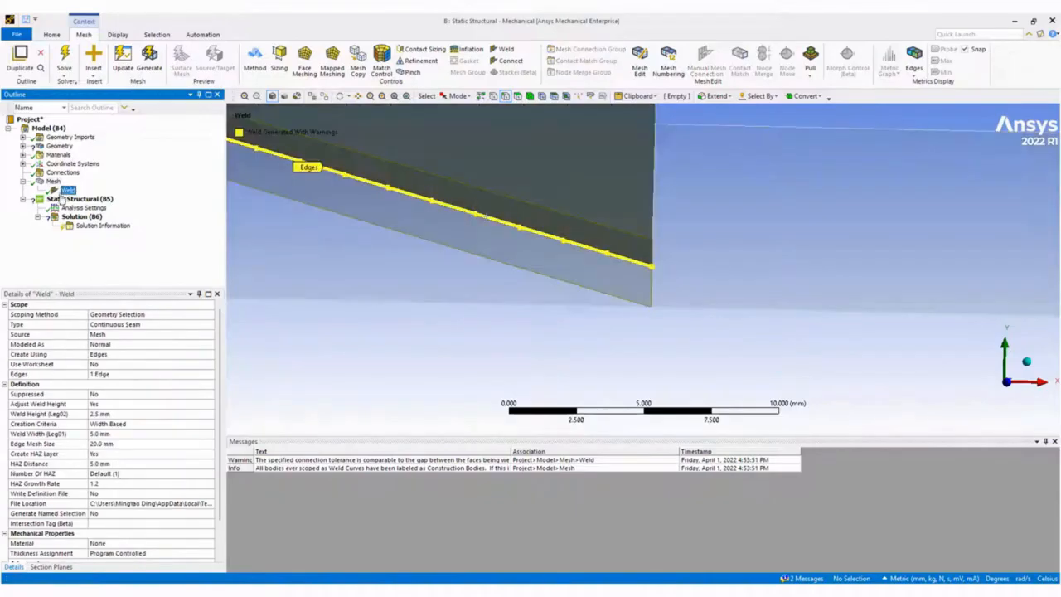
click(117, 343)
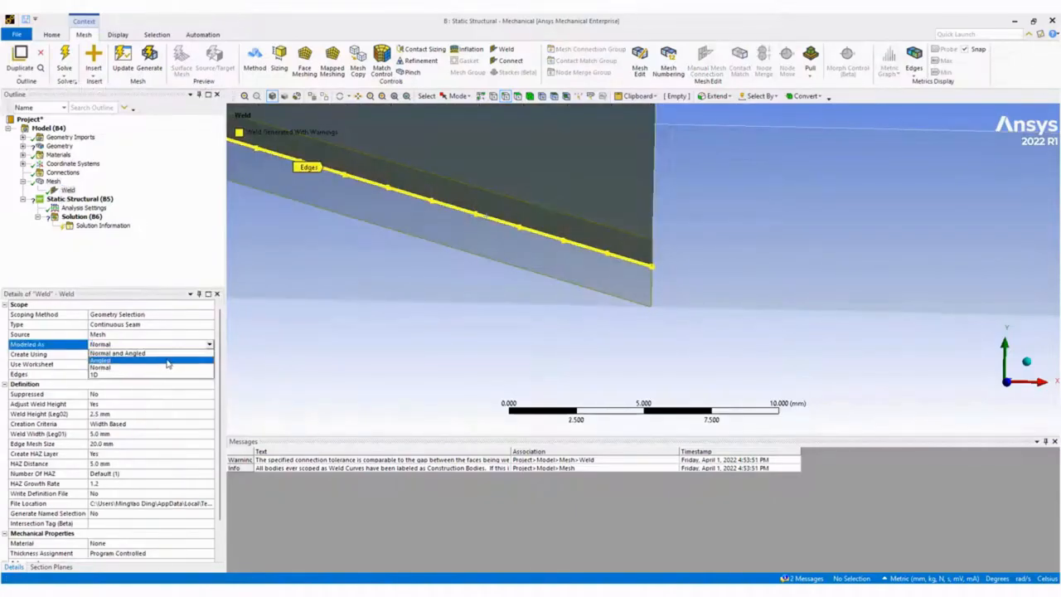
click(163, 354)
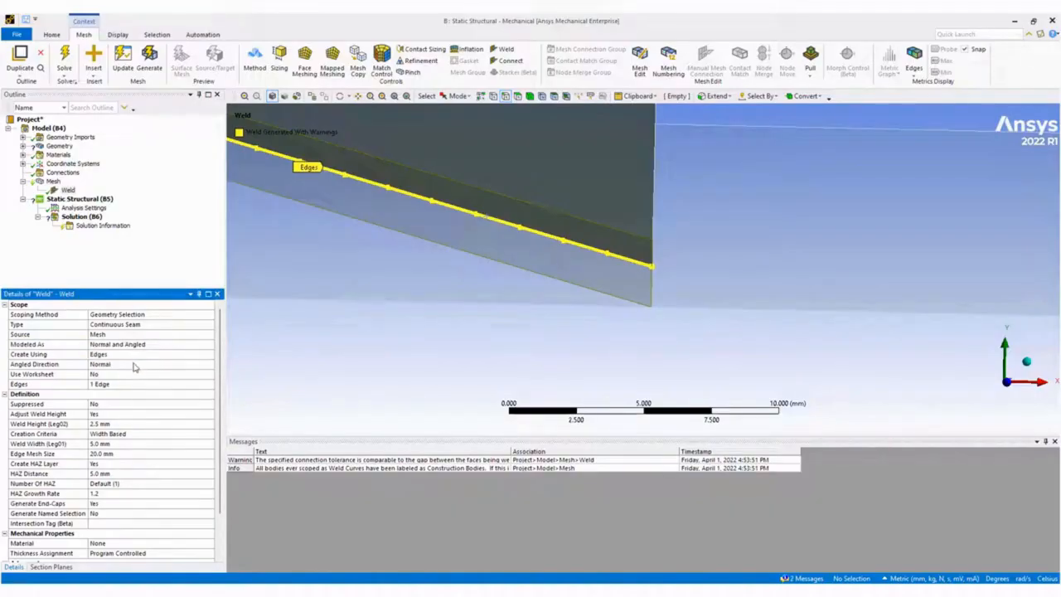
click(135, 364)
click(210, 364)
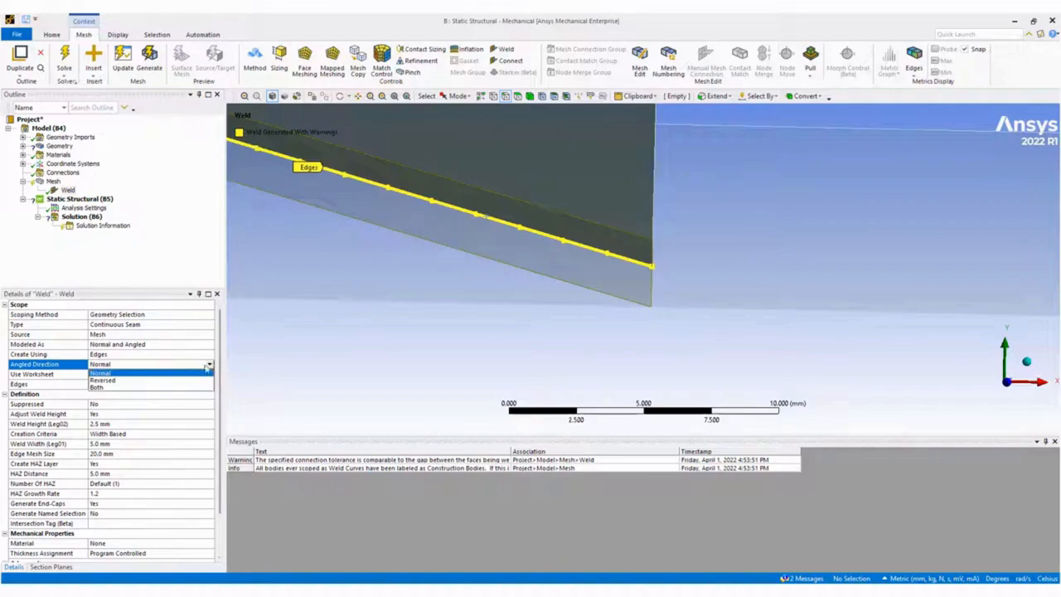
click(172, 388)
Assign Structural Steel as the weld's material.
scroll(193, 444, down, 2)
click(212, 495)
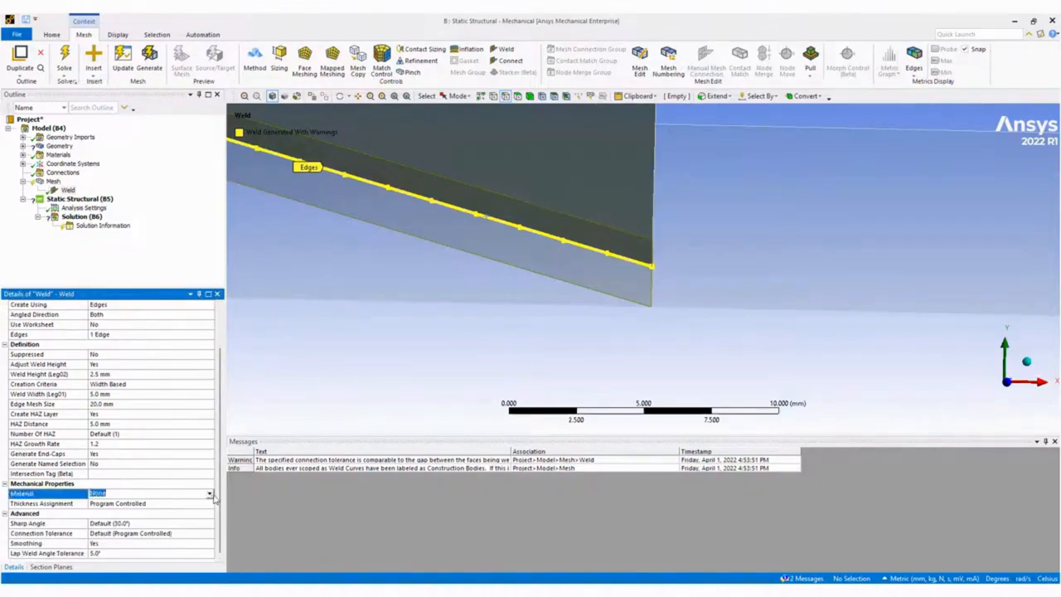
click(210, 494)
click(179, 506)
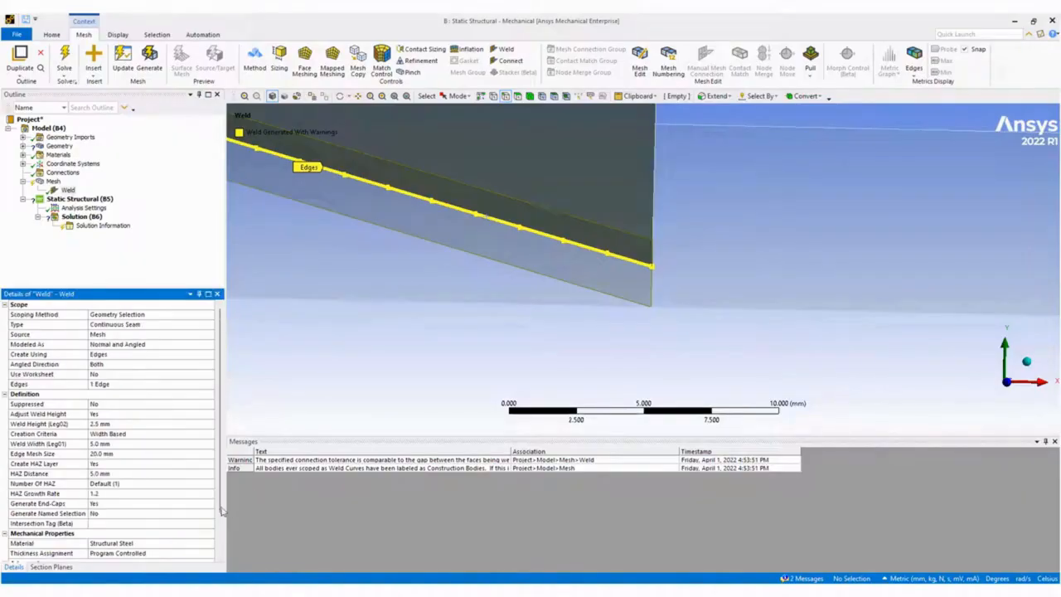
Regenerate the mesh with the normal and angled weld and inspect both sides of the seam.
right_click(53, 181)
click(107, 215)
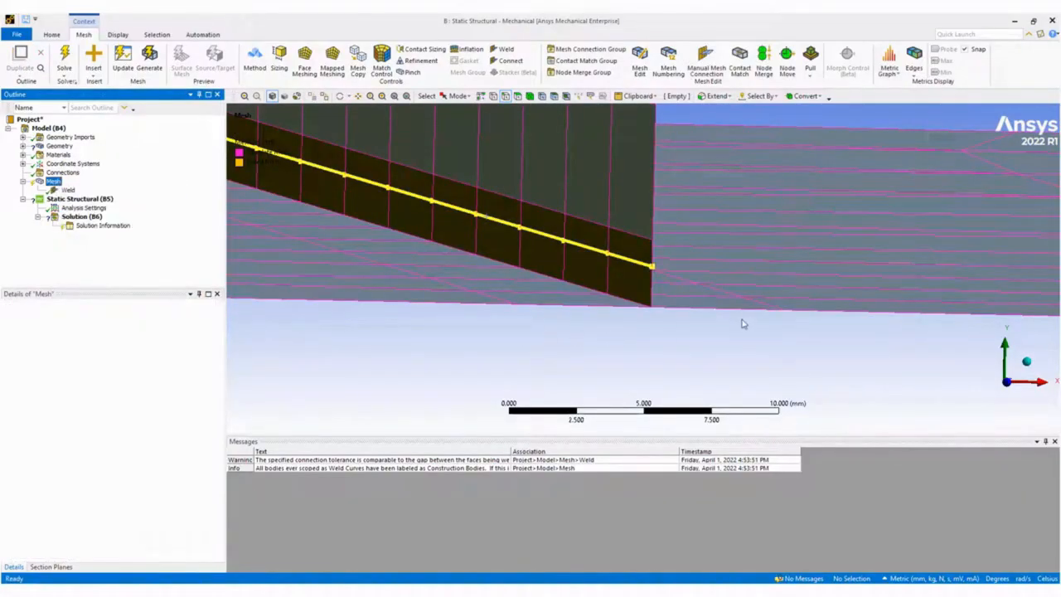
middle_drag(671, 290, 652, 381)
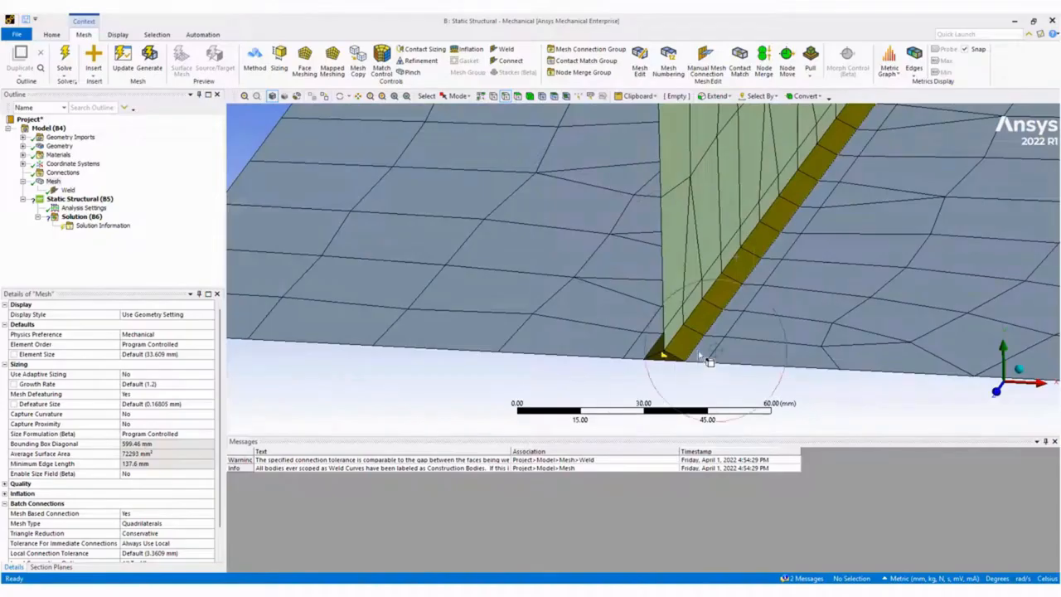
scroll(185, 475, down, 1)
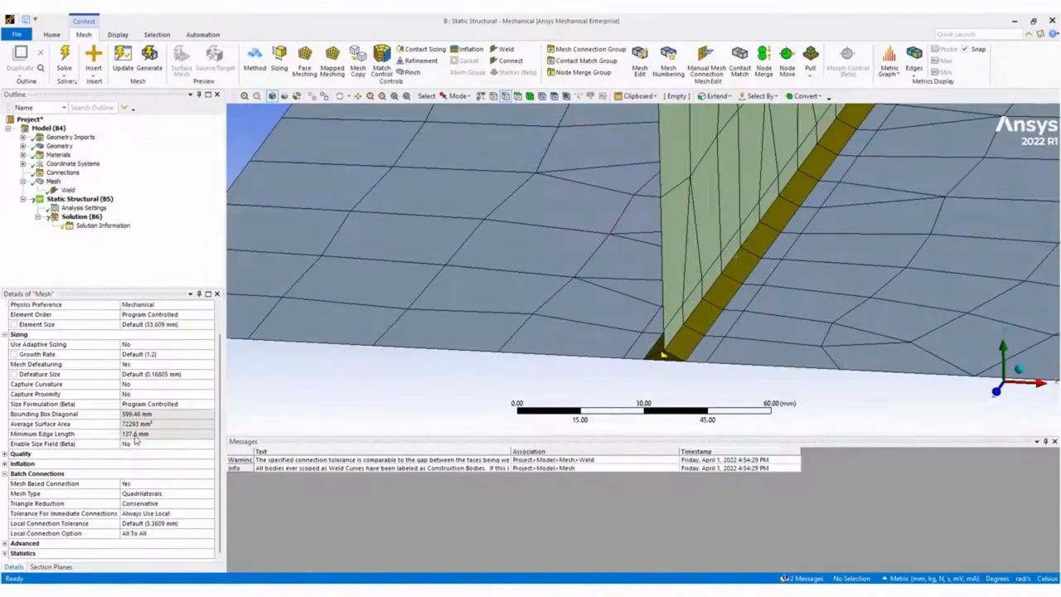
Increase the weld's Number Of HAZ layers above the default.
click(68, 191)
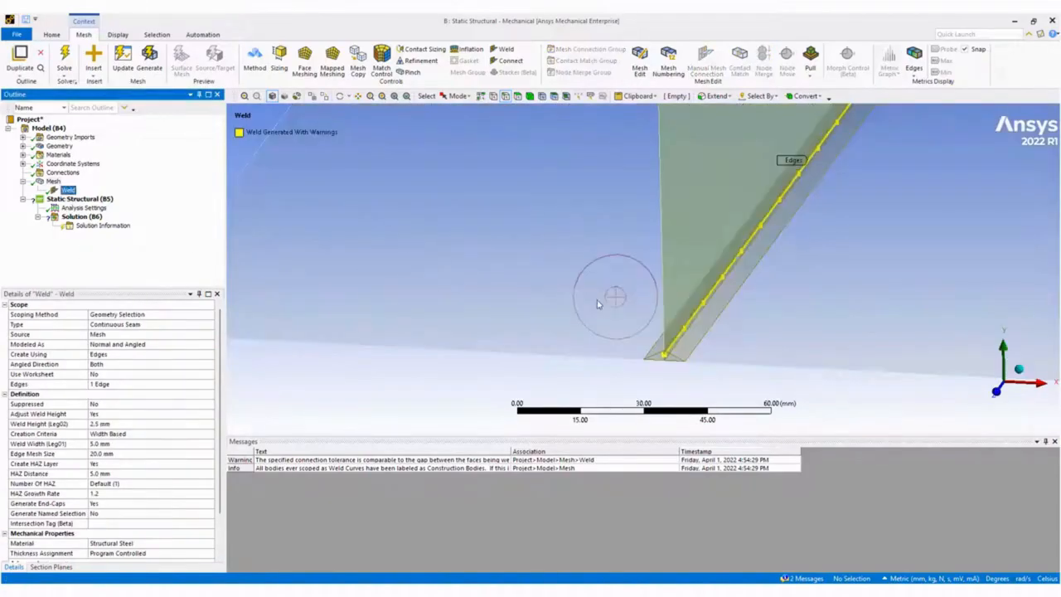
click(59, 486)
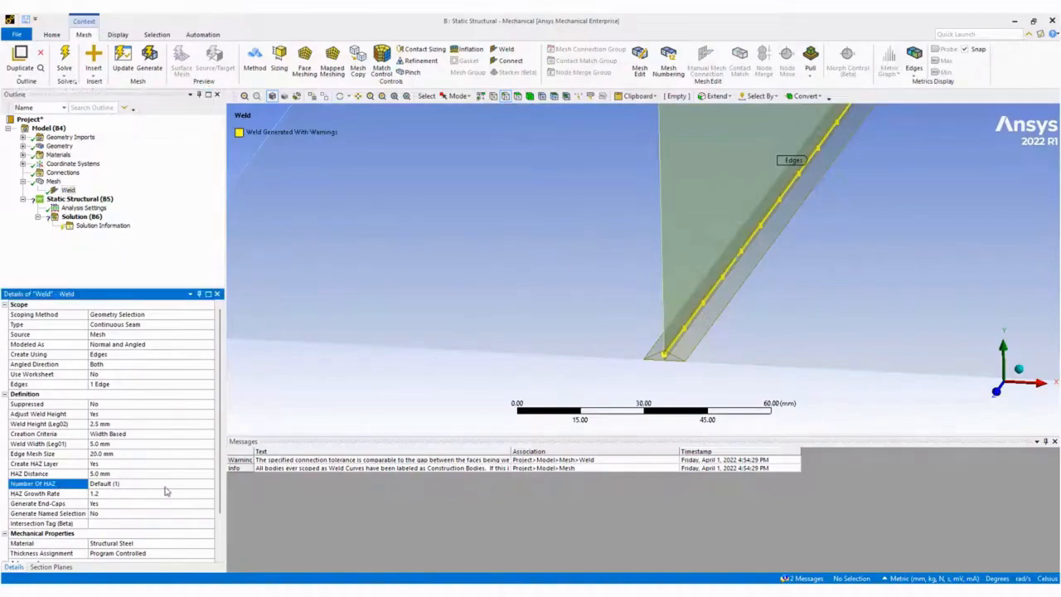
click(186, 485)
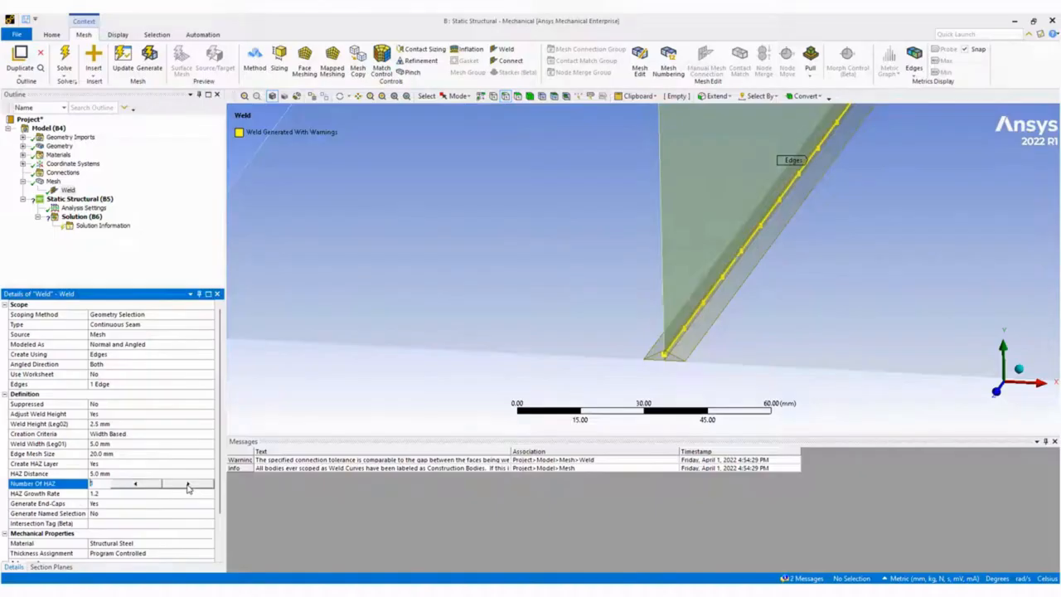
click(188, 488)
click(296, 347)
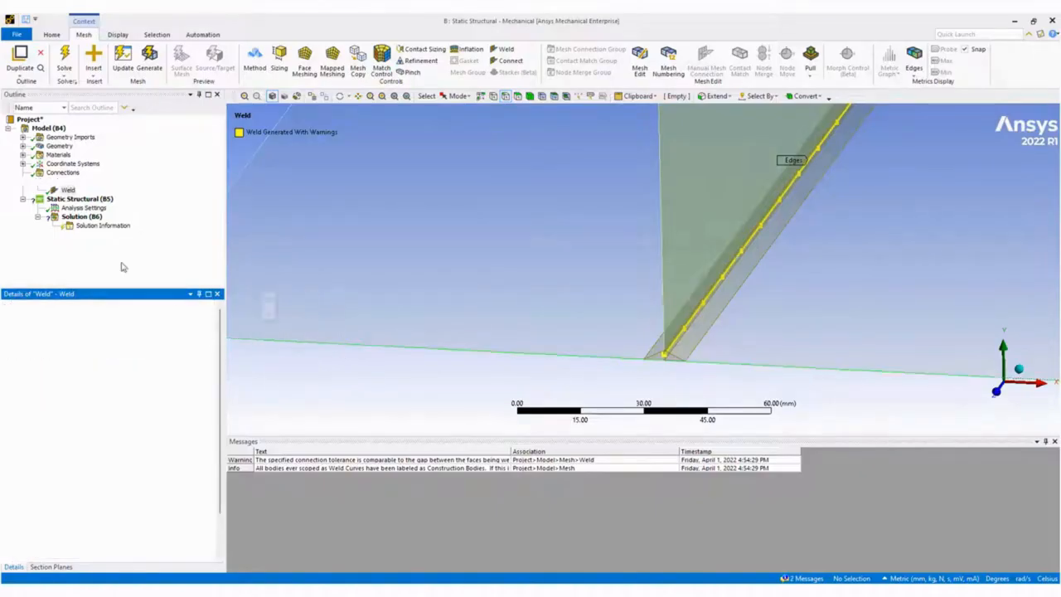
Regenerate the mesh with the additional HAZ layers and inspect the rows of elements beside the weld.
right_click(51, 181)
click(73, 213)
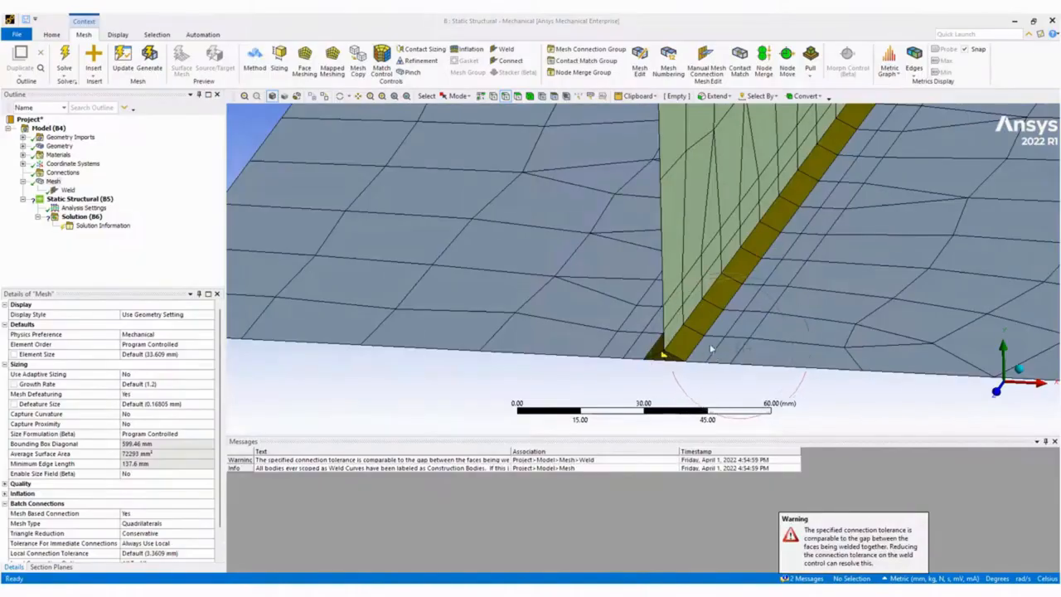
middle_drag(680, 332, 544, 267)
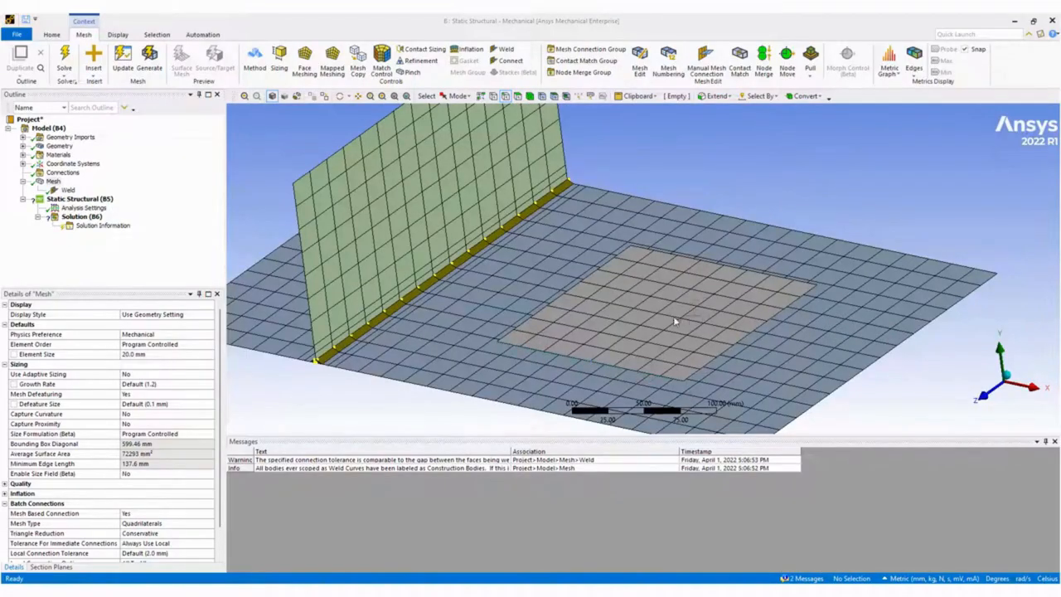
Insert a second weld control on the front edge of the small plate lying above the base plate.
right_click(585, 368)
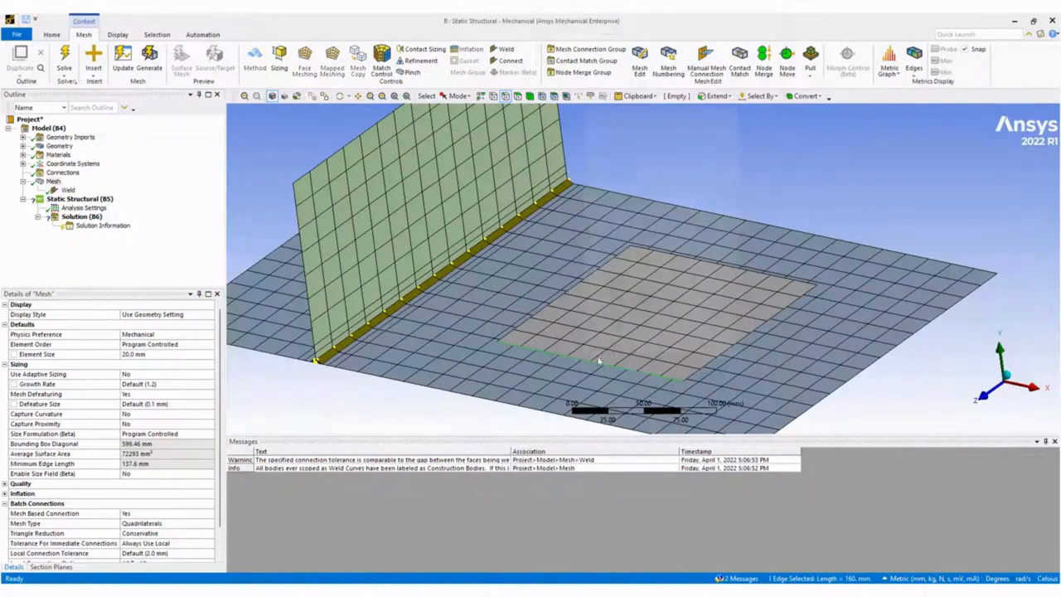
mouse_move(711, 46)
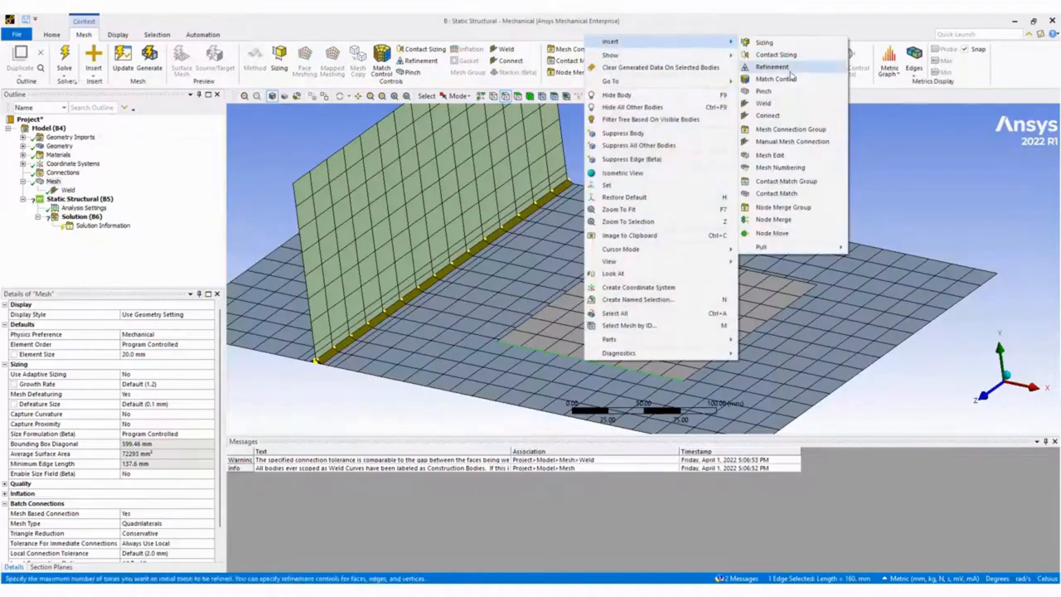
click(784, 103)
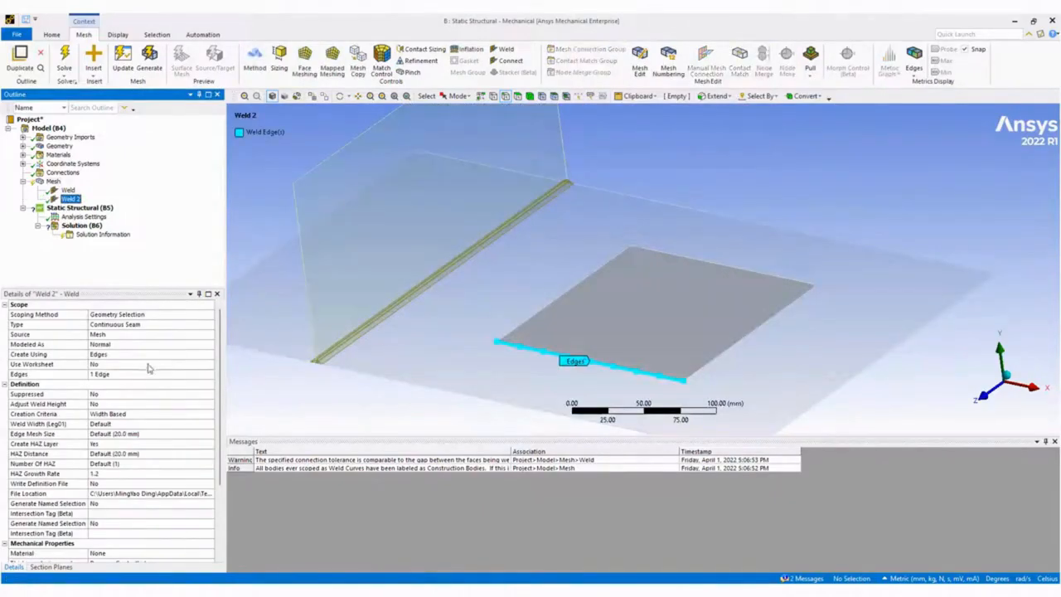
Model the second weld as Normal and Angled and set its HAZ Distance to 5 mm.
click(198, 345)
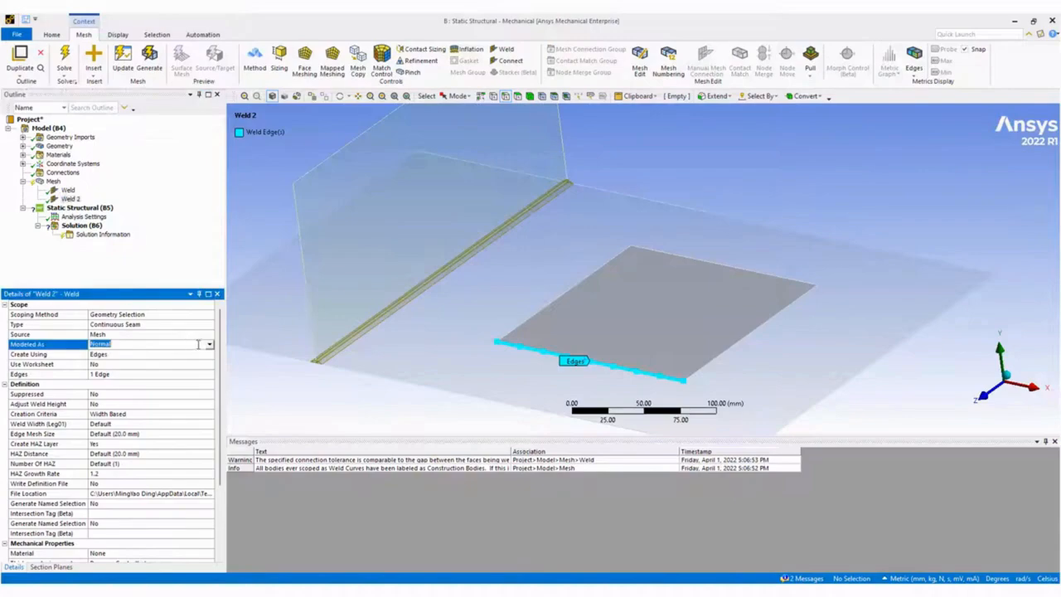
click(209, 346)
click(181, 359)
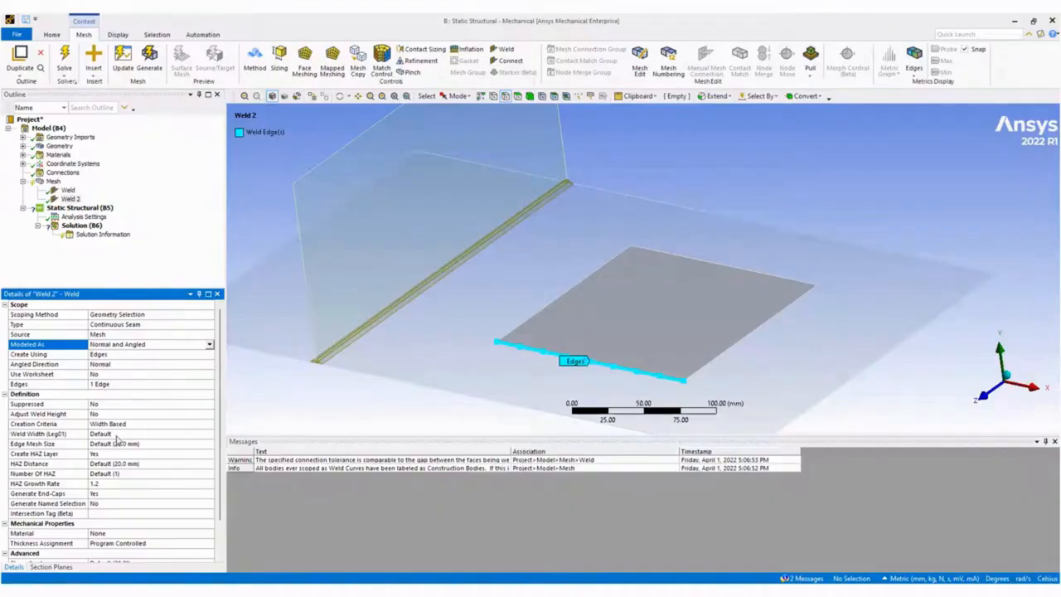
click(144, 464)
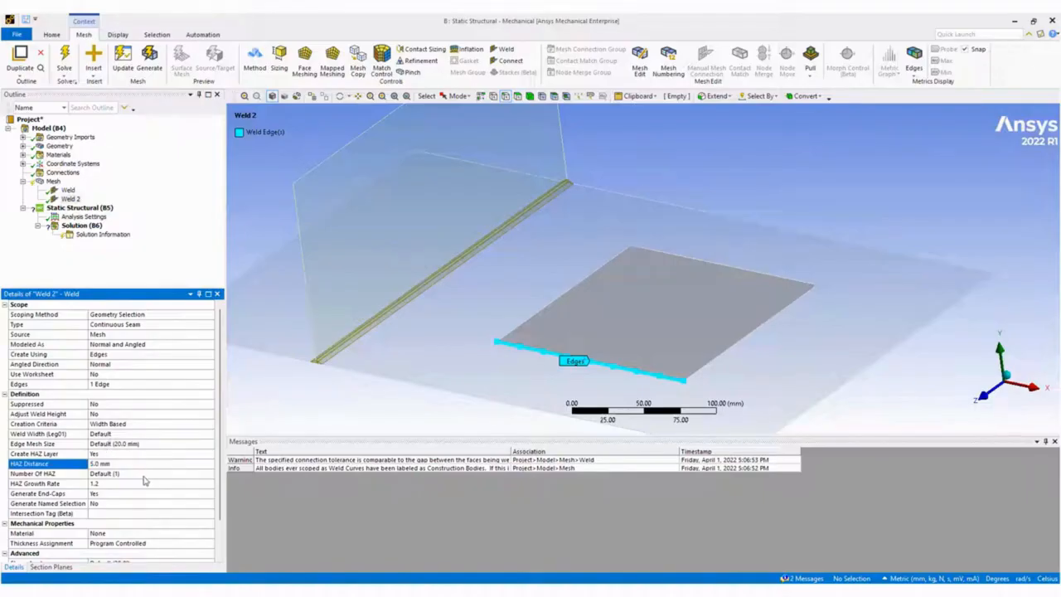
Change the second weld's Creation Criteria to Angle Based and set its Weld Angle to 60°.
click(190, 426)
click(210, 426)
click(198, 436)
click(140, 433)
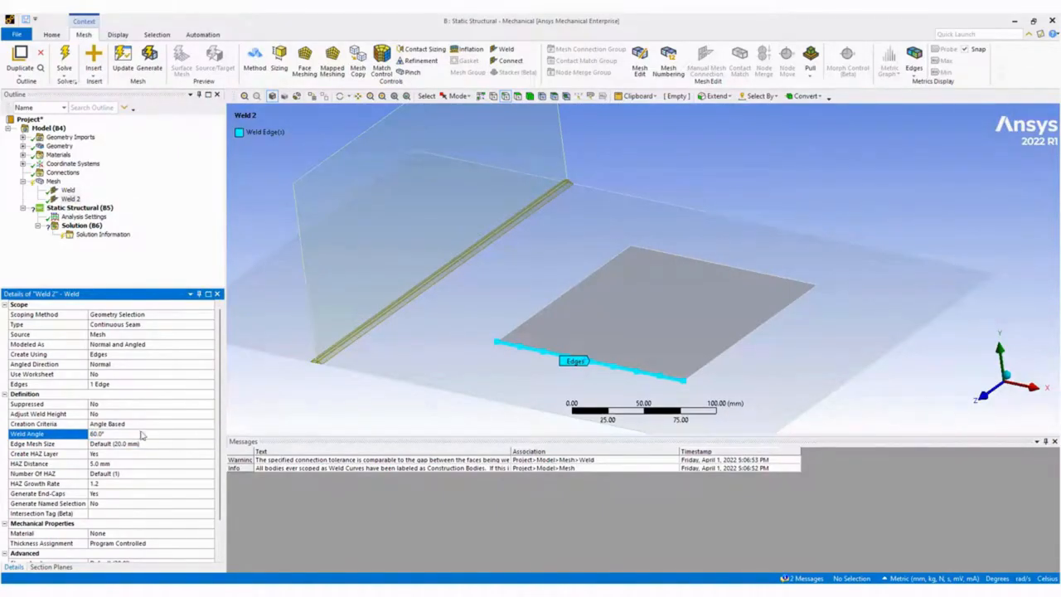
Generate the mesh with the second weld and inspect the elements along the small plate's welded edge.
right_click(54, 182)
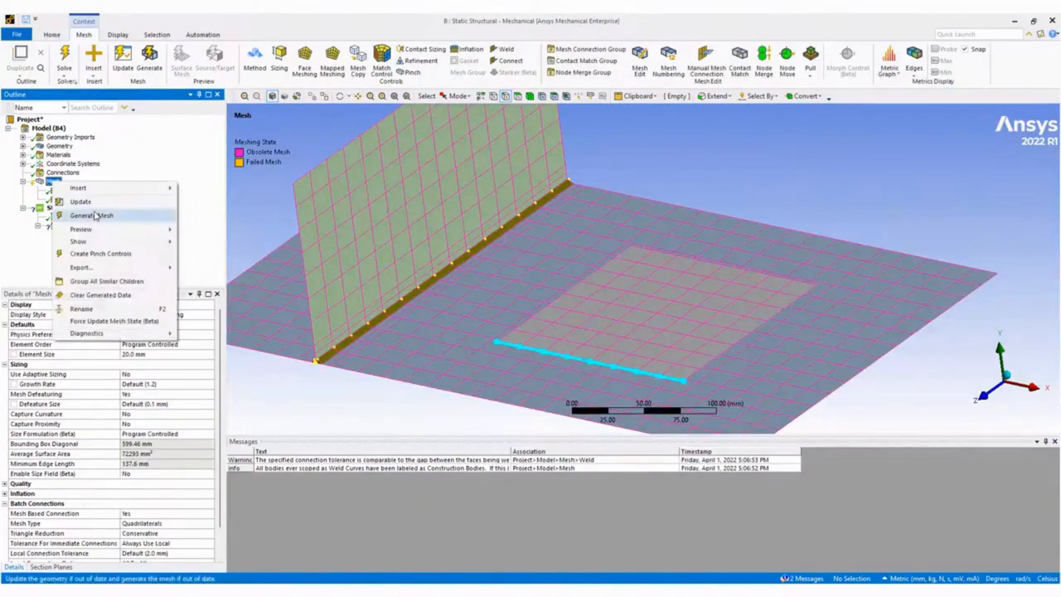
click(96, 215)
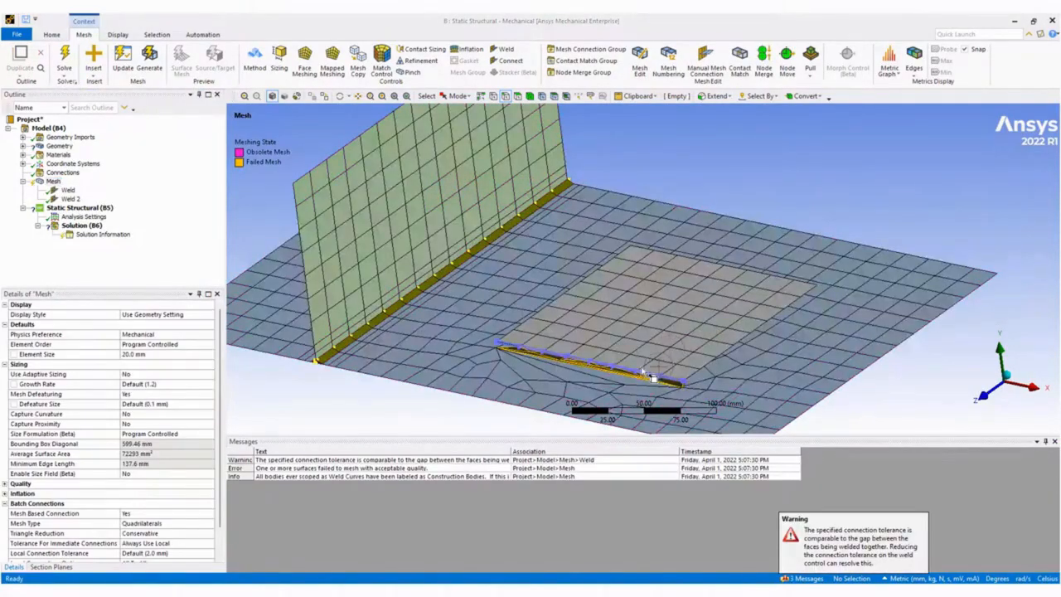
ctrl+middle_drag(650, 373, 599, 147)
middle_drag(603, 207, 572, 414)
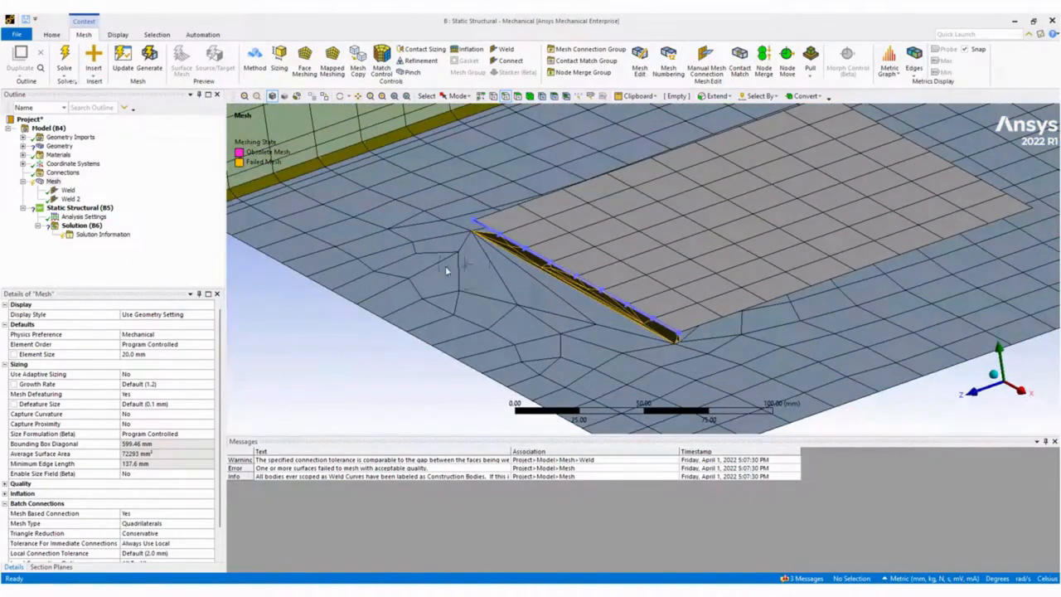
Change the second weld's Create Using option to Edges and Faces.
click(70, 199)
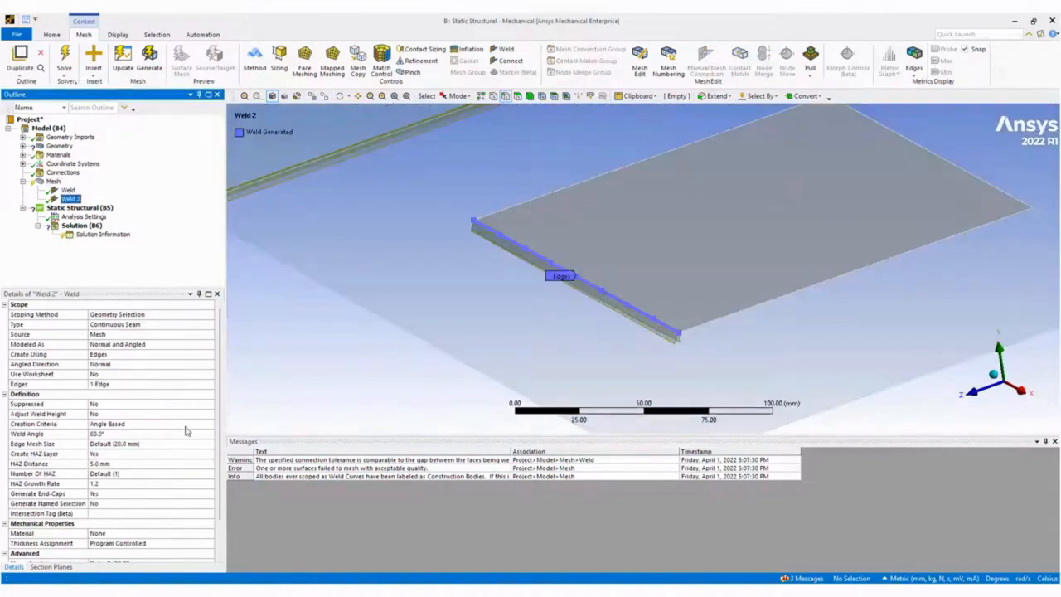
click(122, 464)
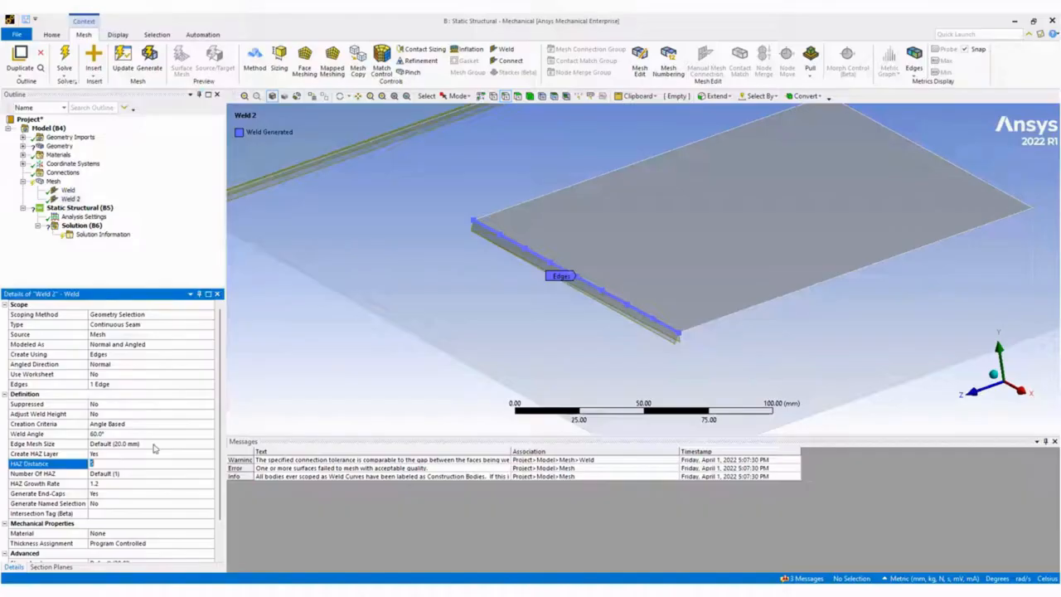
click(190, 366)
click(210, 367)
click(254, 347)
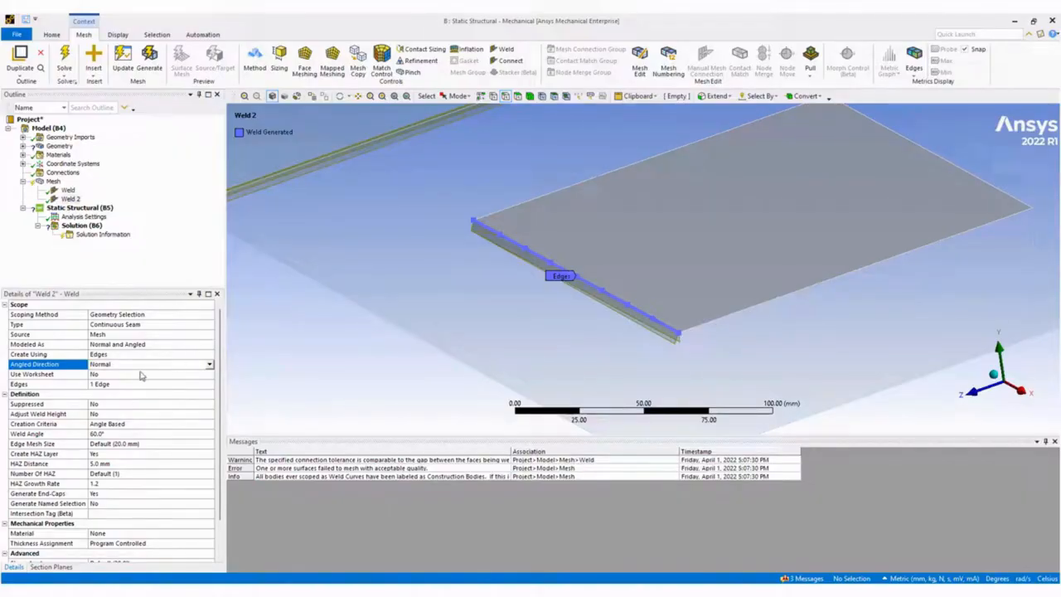
click(209, 347)
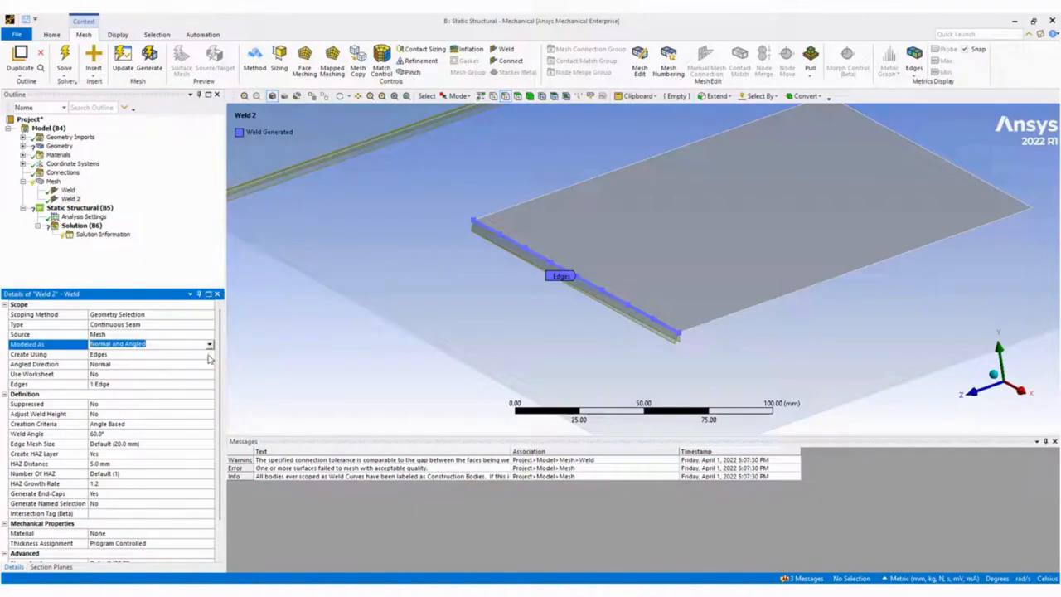
click(210, 356)
click(210, 355)
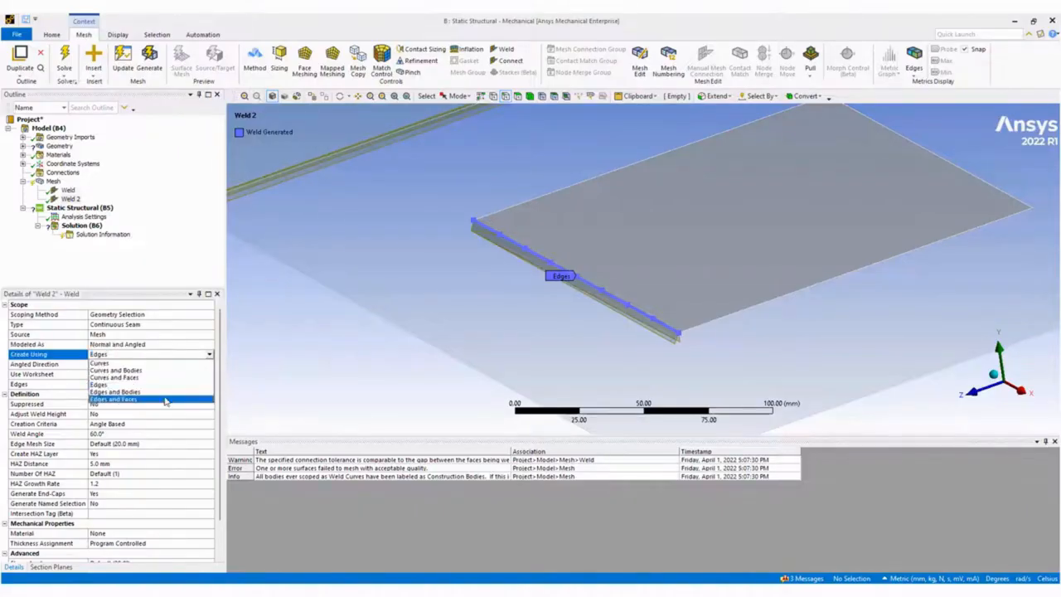
click(164, 399)
Scope the second weld's Bottom Faces to the base plate and its Top Faces to the small plate.
click(108, 383)
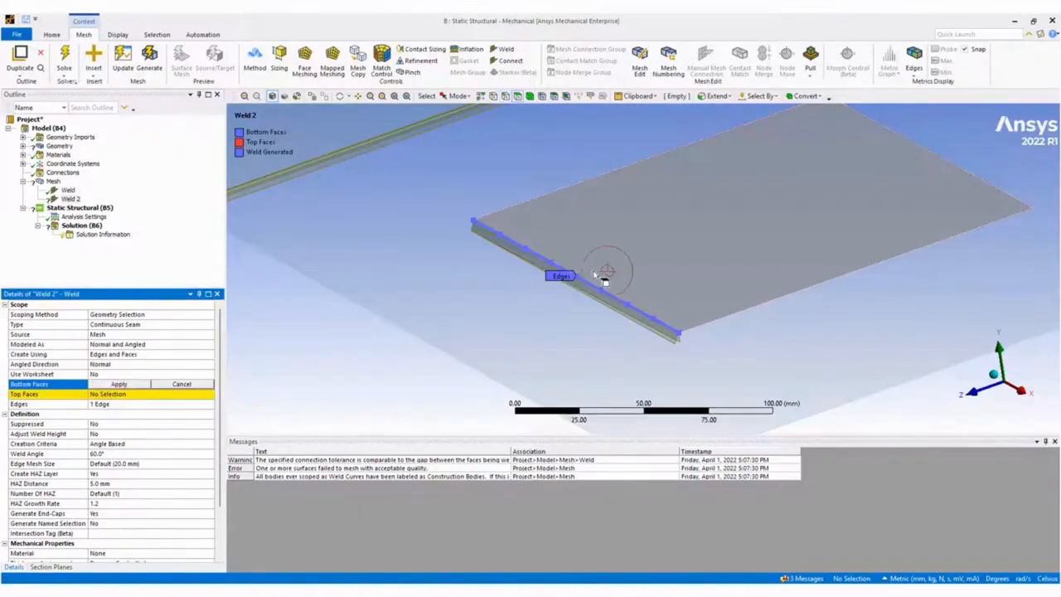
click(557, 317)
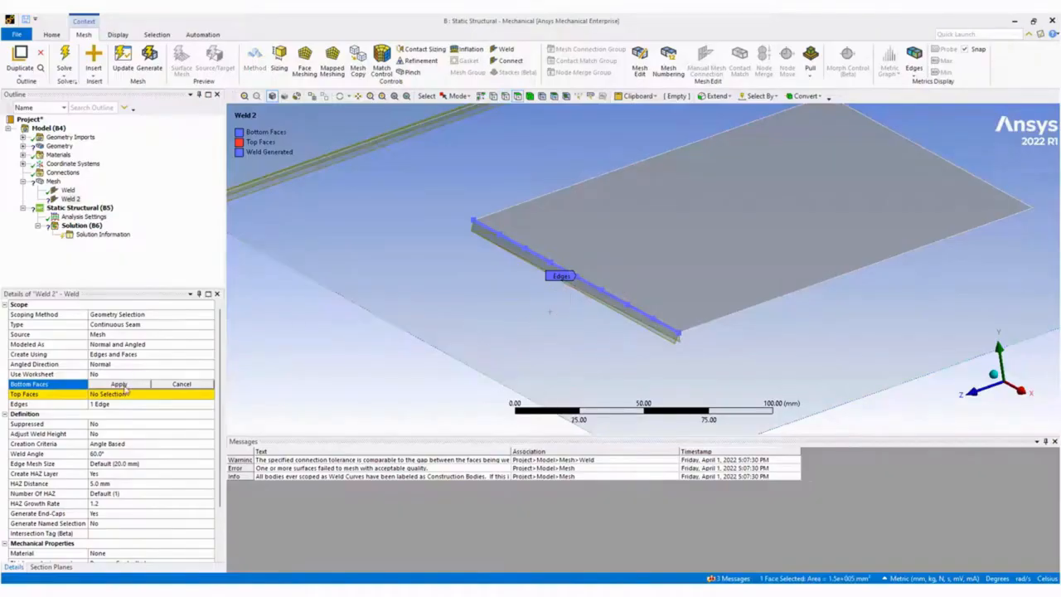
click(124, 384)
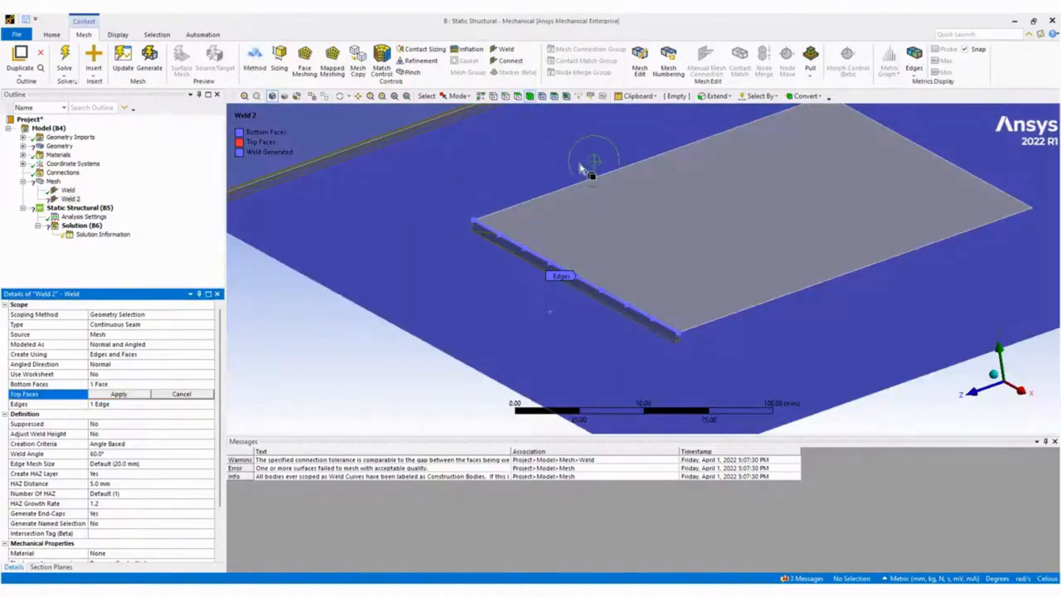
click(618, 251)
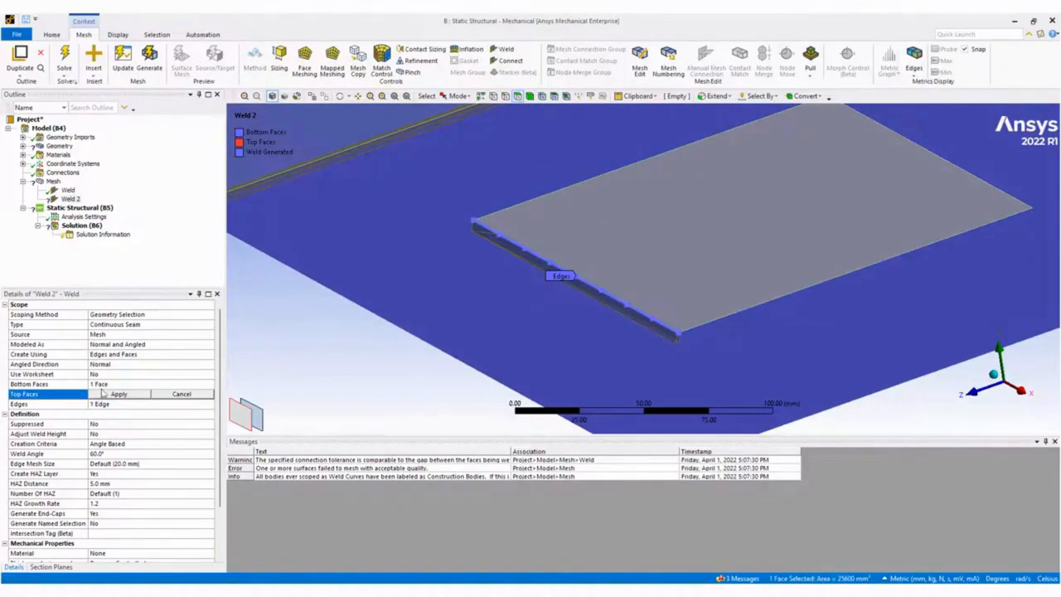
click(114, 395)
Regenerate the mesh using the second weld's newly assigned top and bottom faces.
click(53, 181)
right_click(55, 181)
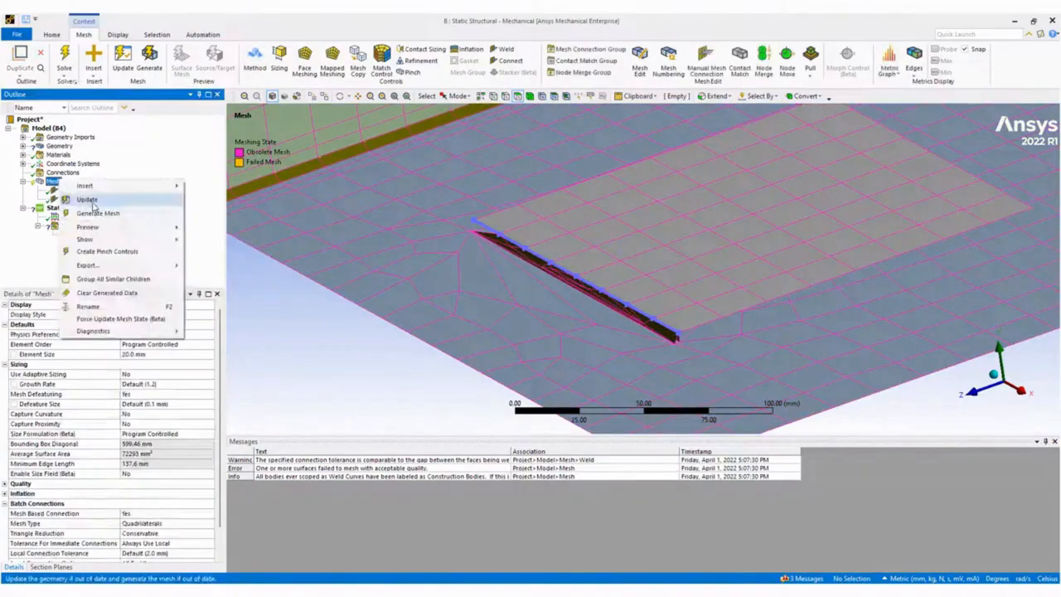
click(99, 208)
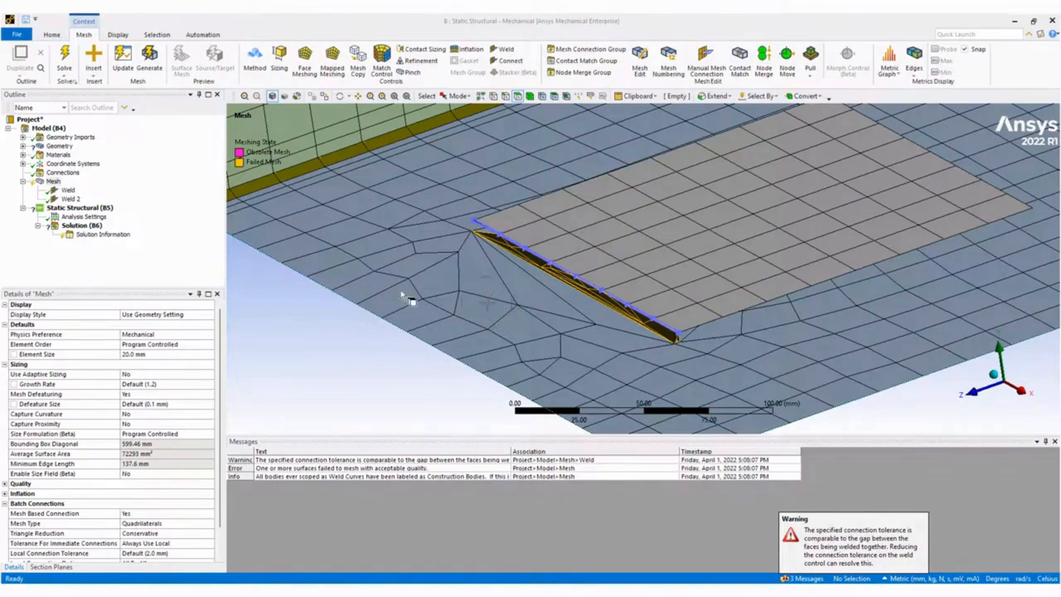
Clear the generated mesh data and generate the mesh again from scratch.
right_click(53, 180)
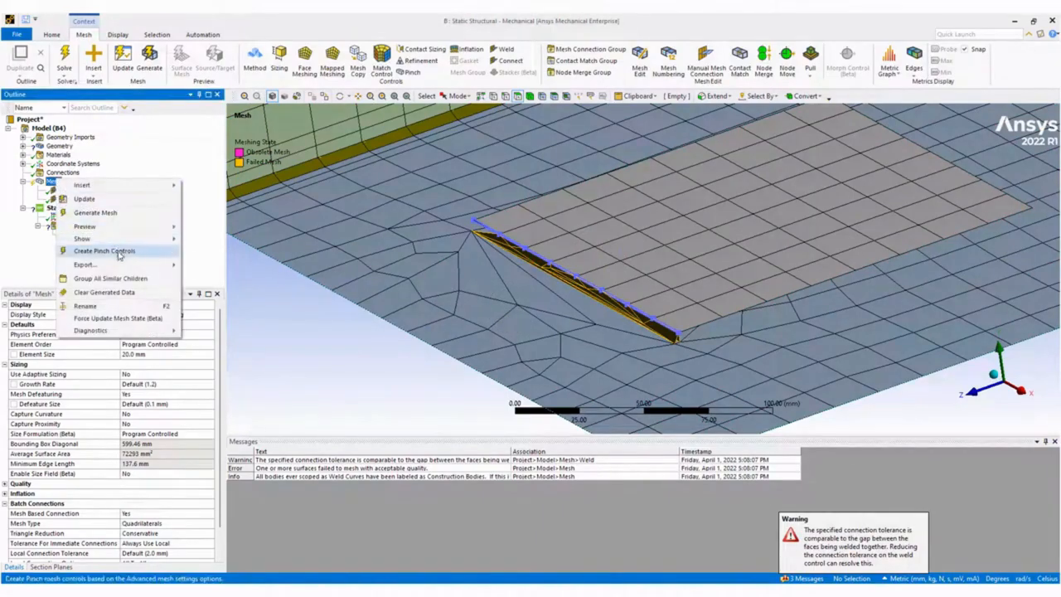
click(129, 296)
click(580, 340)
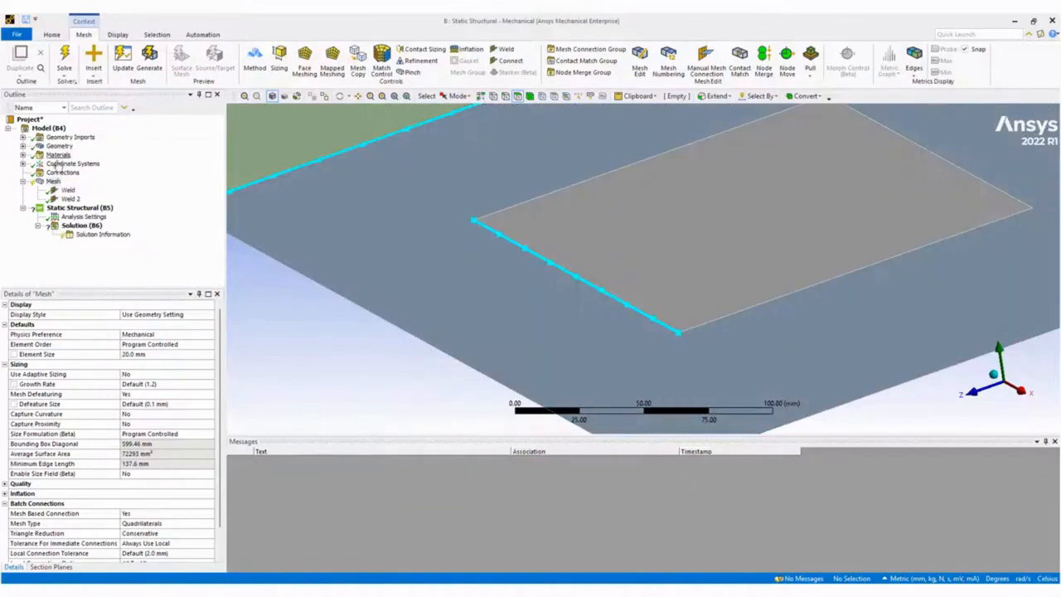
right_click(55, 184)
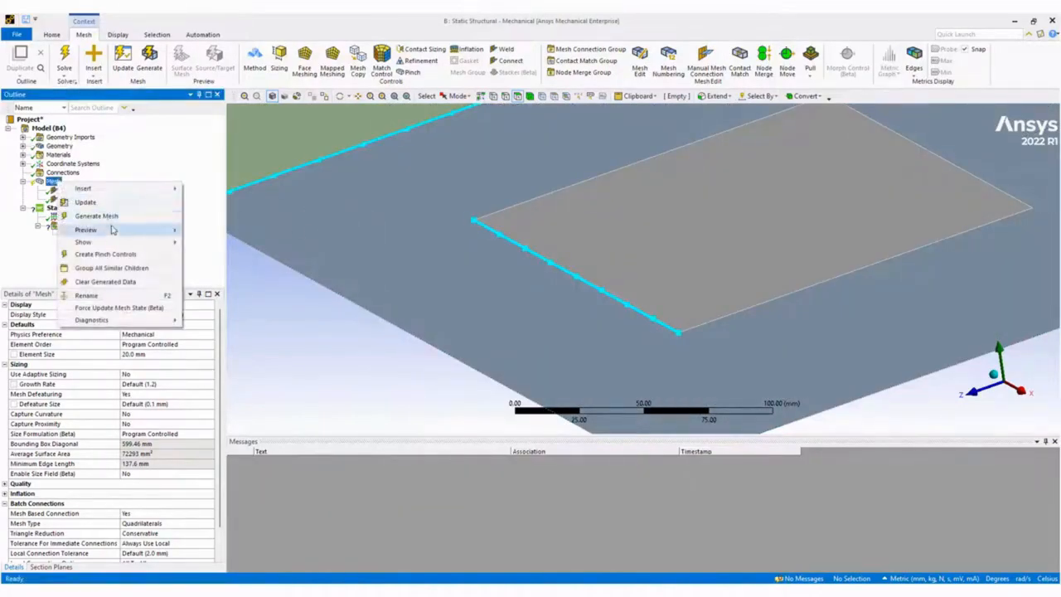
click(112, 221)
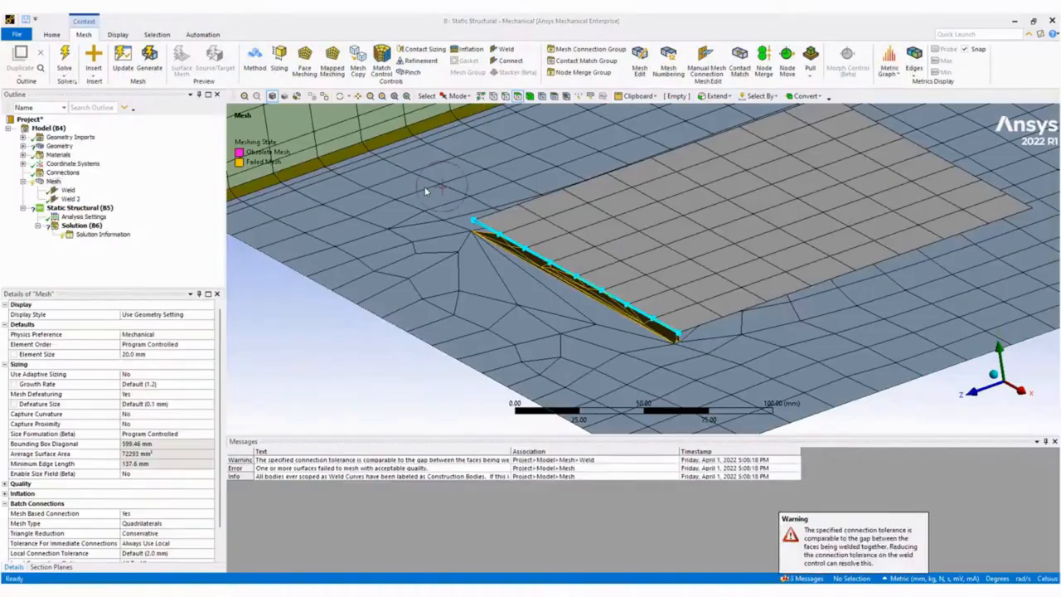
Reset the second weld's Weld Angle to the default 45° and regenerate the mesh.
click(68, 200)
click(124, 455)
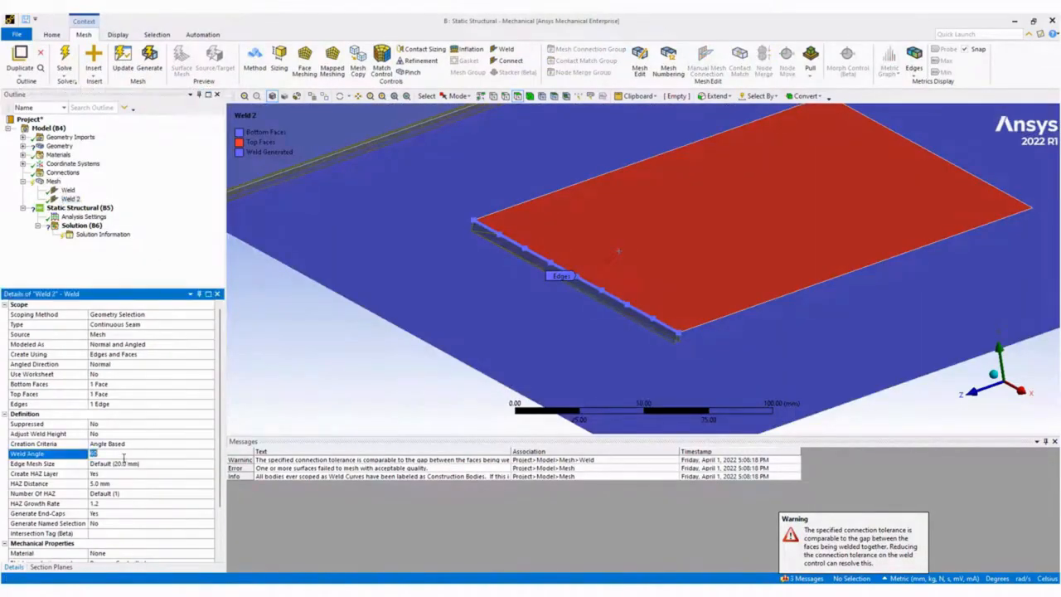
right_click(57, 182)
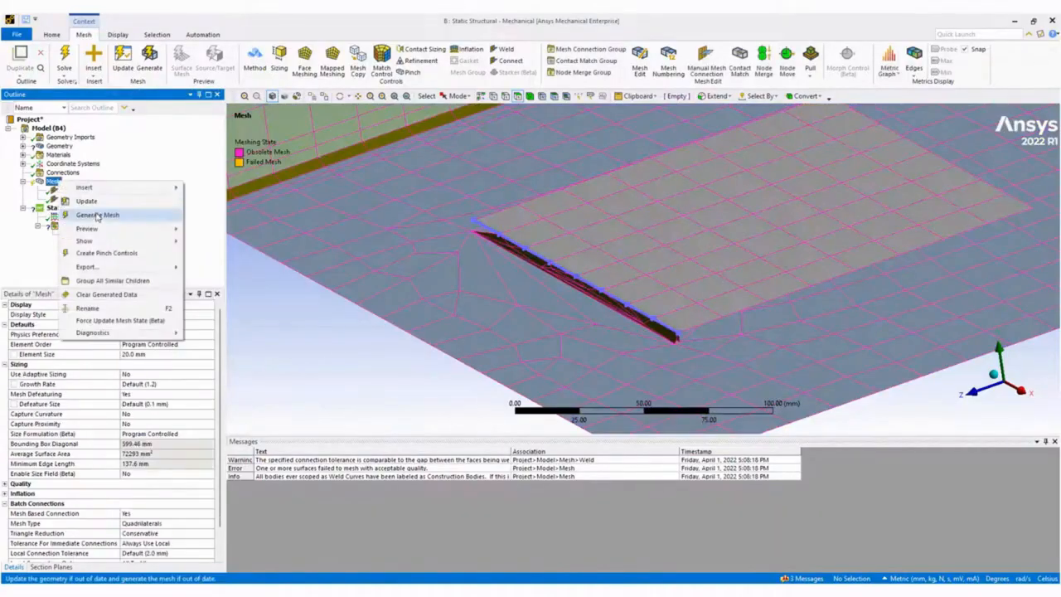
click(145, 213)
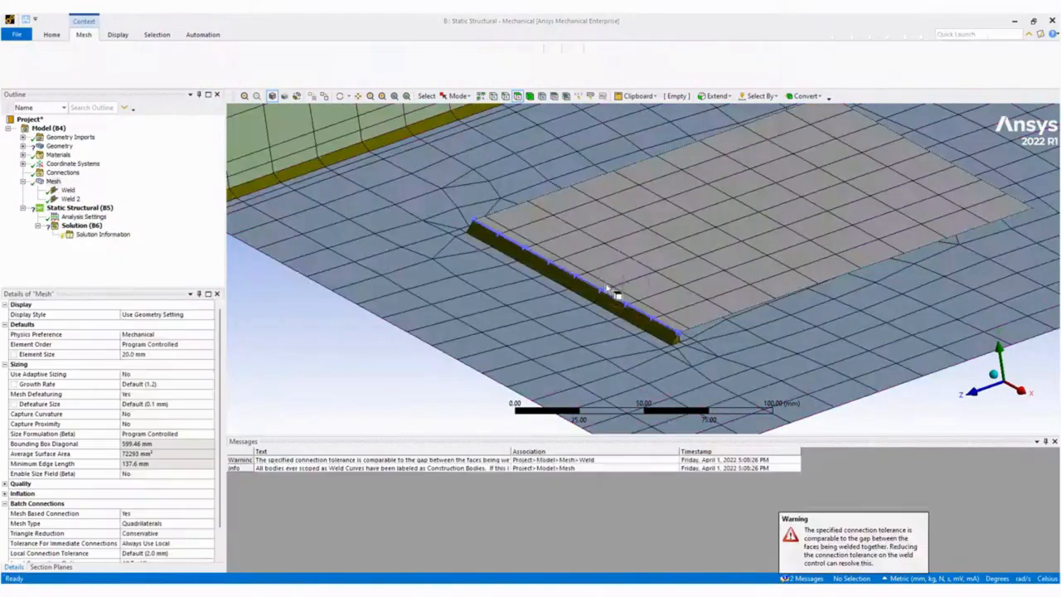
Duplicate the second weld and scope the copy to the small plate's opposite edge.
middle_drag(611, 289, 692, 334)
scroll(647, 324, up, 8)
scroll(628, 290, down, 2)
middle_drag(589, 269, 313, 291)
scroll(671, 286, down, 6)
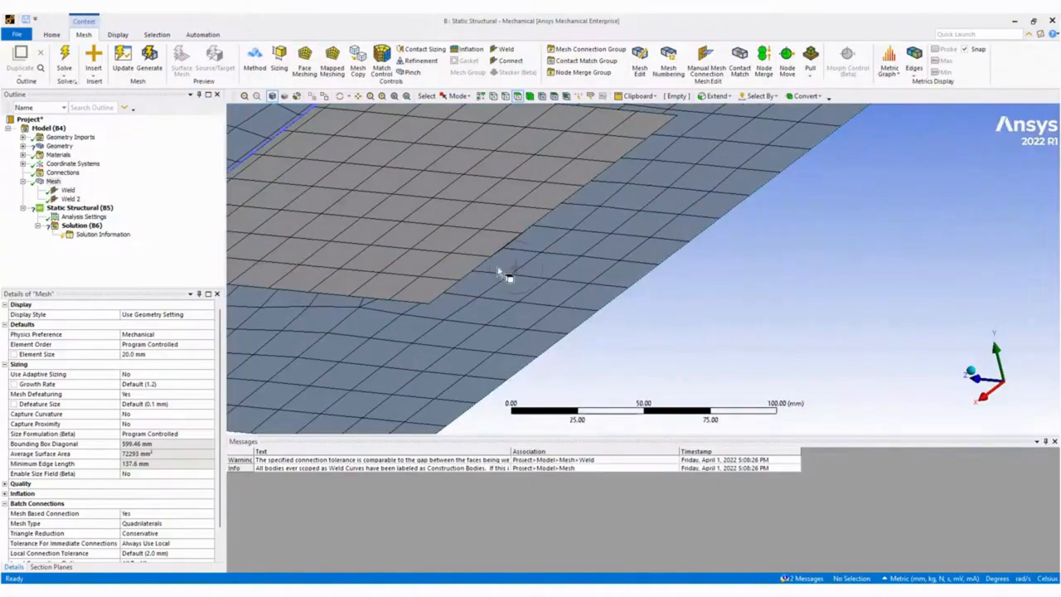
click(62, 200)
right_click(62, 202)
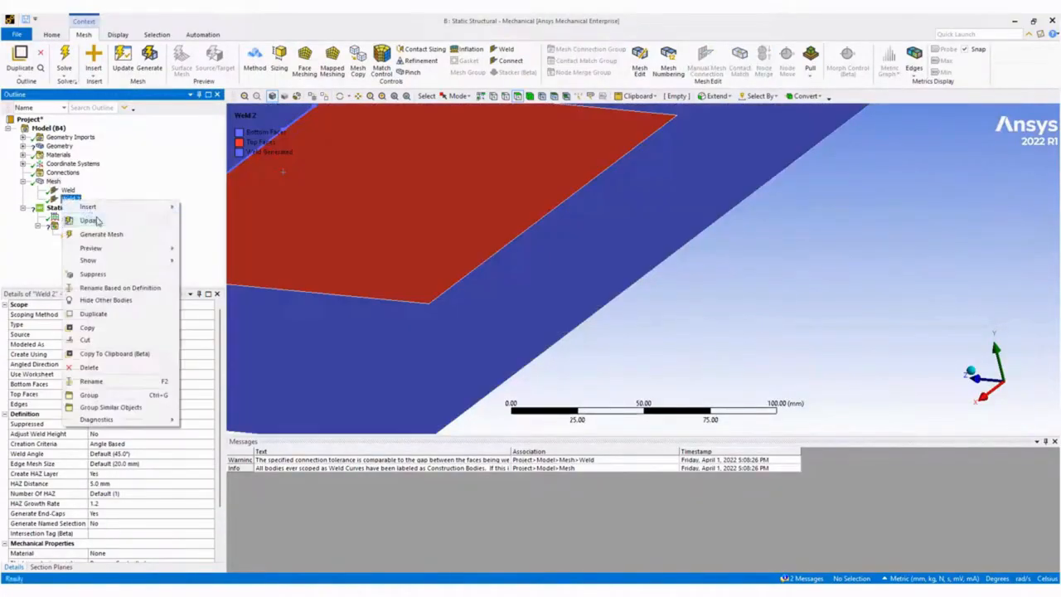
click(130, 312)
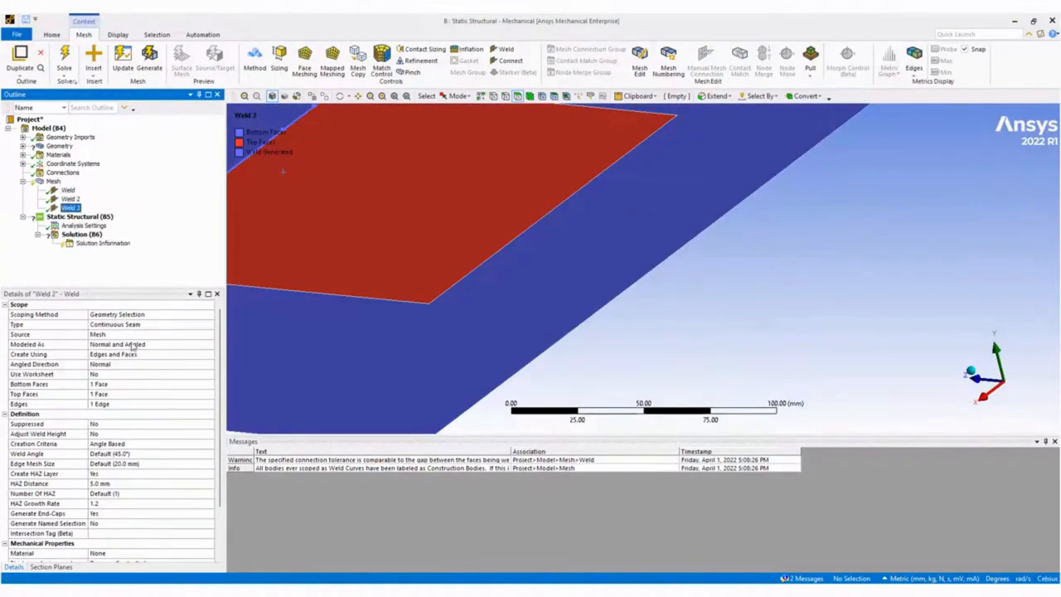
click(116, 404)
click(487, 263)
click(120, 404)
Regenerate the mesh with the third weld included and check the whole welded assembly.
right_click(53, 180)
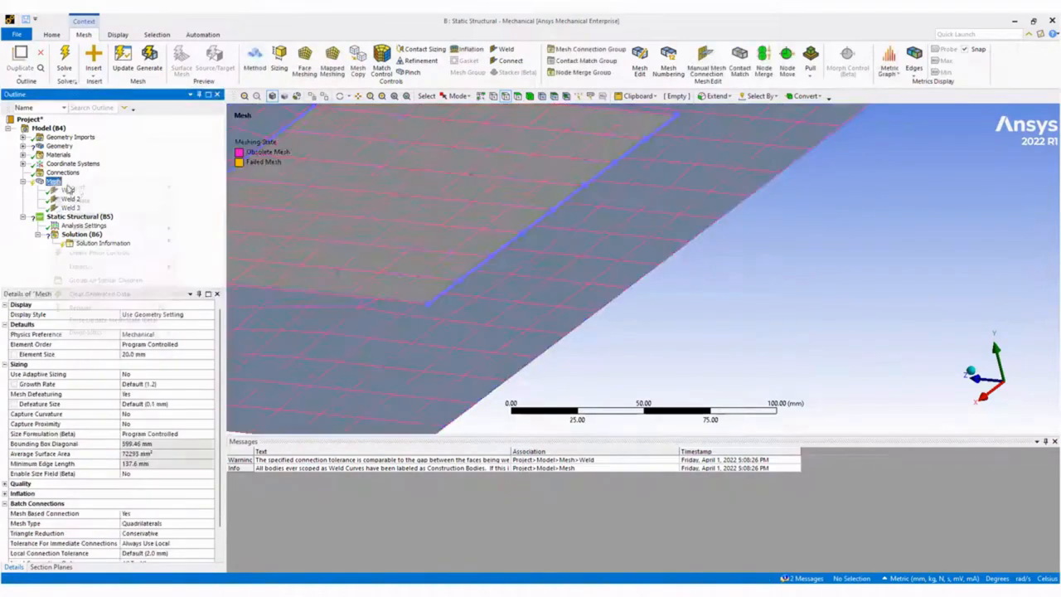
click(124, 213)
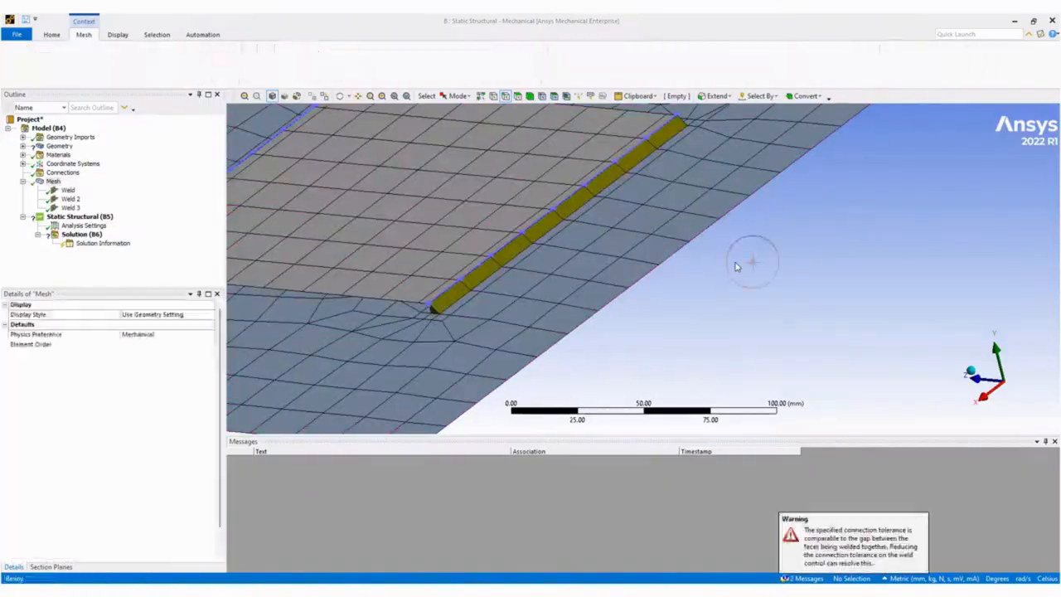
shift+middle_drag(541, 236, 519, 373)
middle_drag(520, 275, 456, 267)
Insert a Fixed Support on the two opposite end edges of the base plate under Static Structural.
click(75, 217)
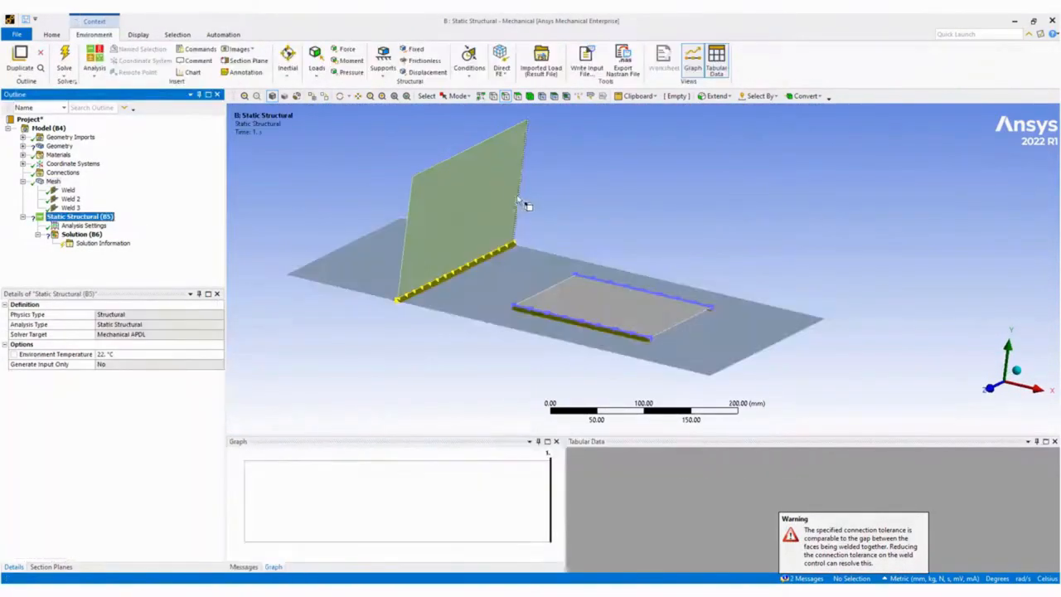
click(359, 246)
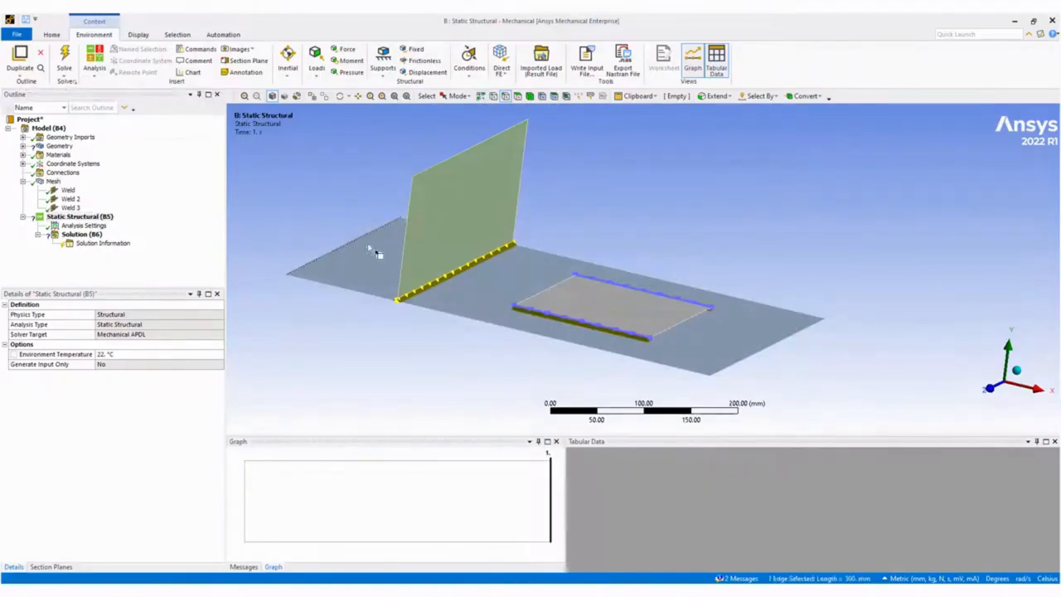
ctrl+click(776, 343)
right_click(776, 343)
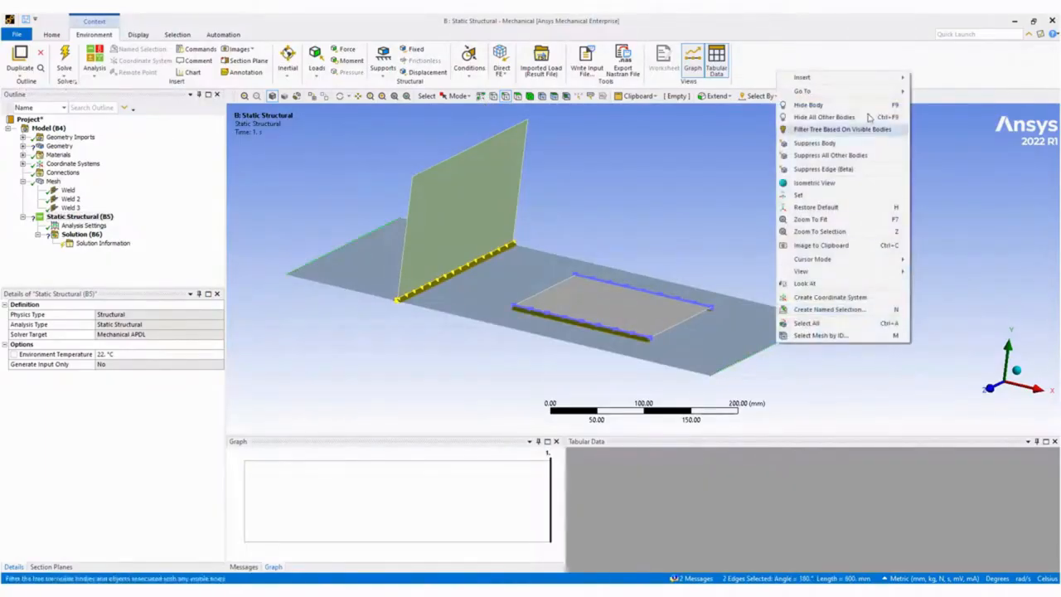
mouse_move(870, 79)
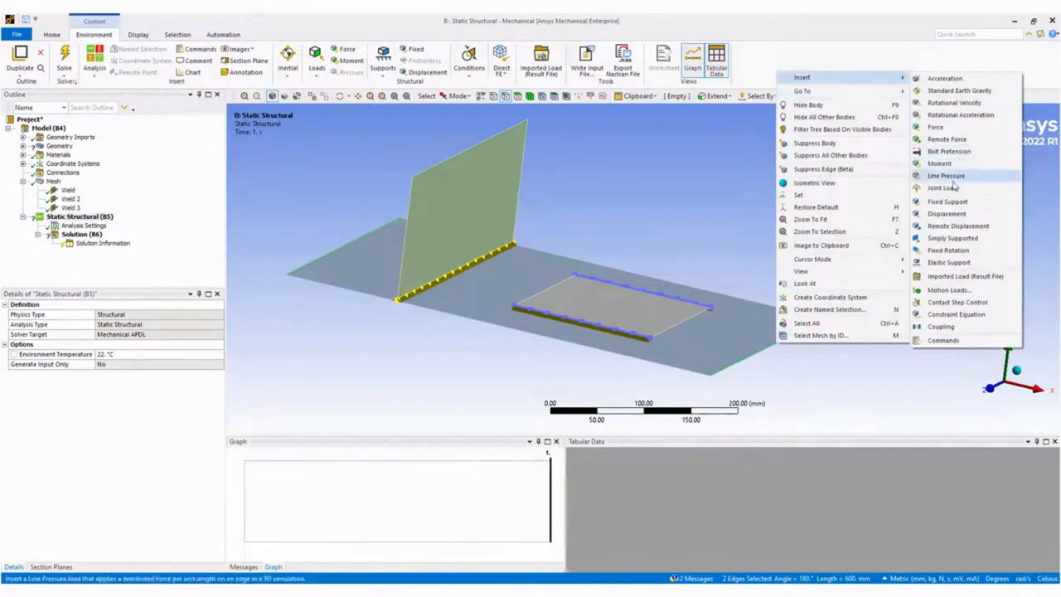
click(947, 201)
Insert another Fixed Support on the upper edge of the vertical plate.
right_click(491, 140)
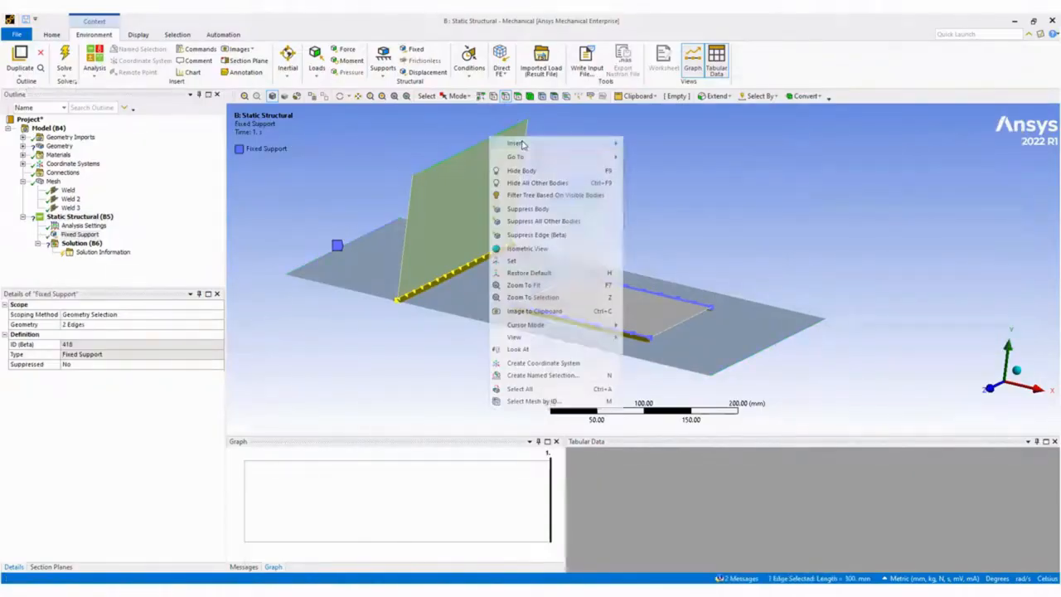
mouse_move(530, 144)
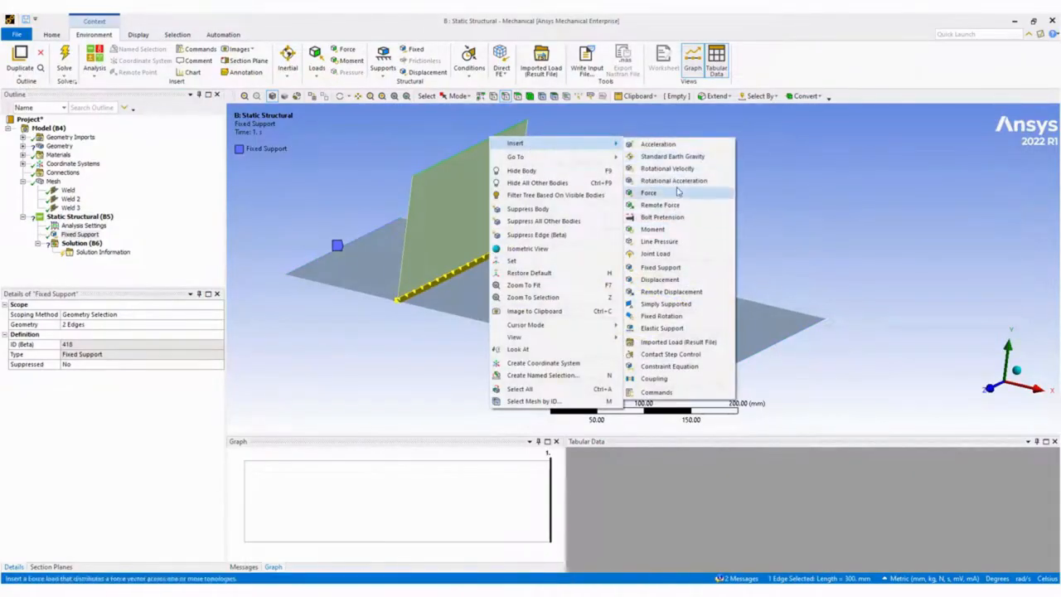
click(678, 268)
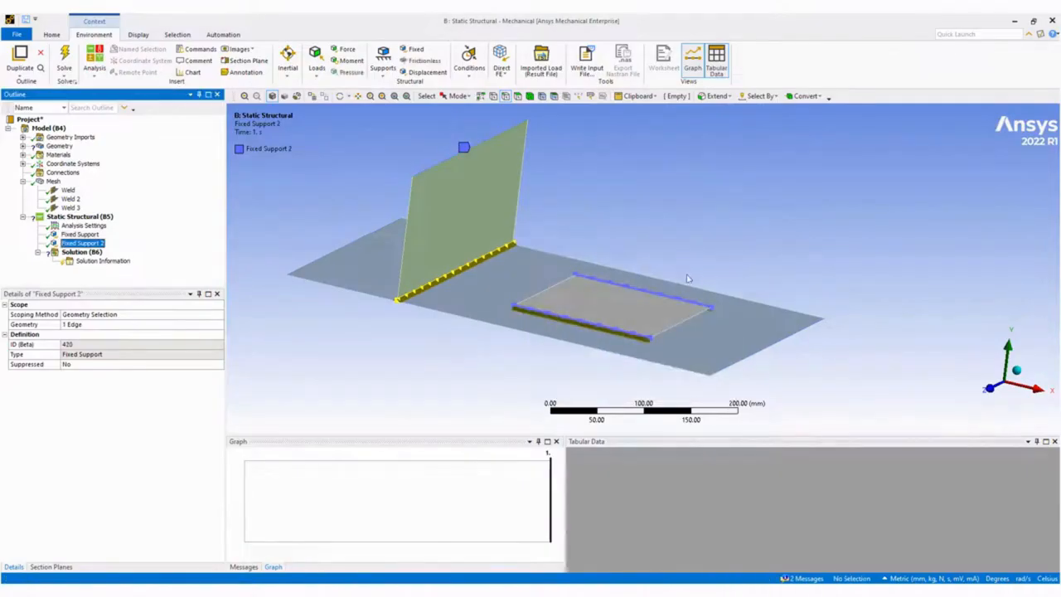
Insert a Force on the small plate's face, define it by components and set the Y component to 100 N.
right_click(600, 292)
mouse_move(655, 300)
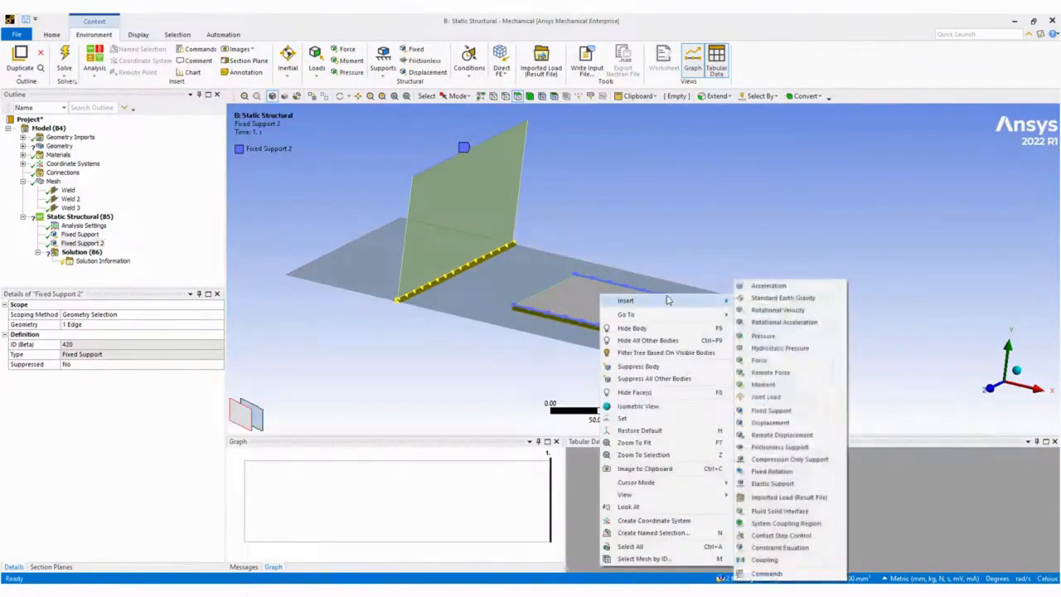
click(761, 361)
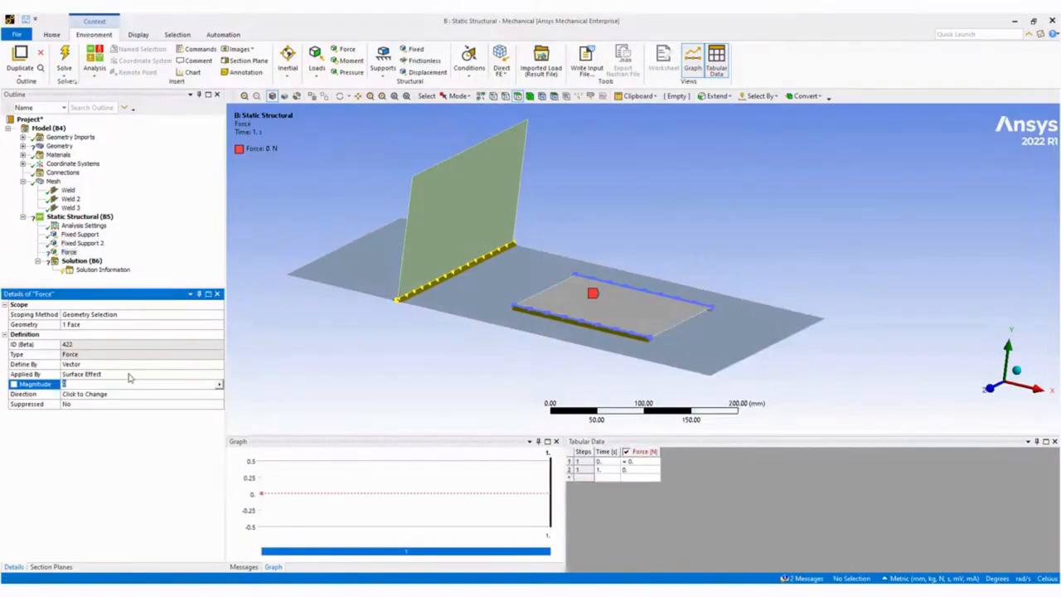
click(124, 364)
click(117, 378)
click(94, 404)
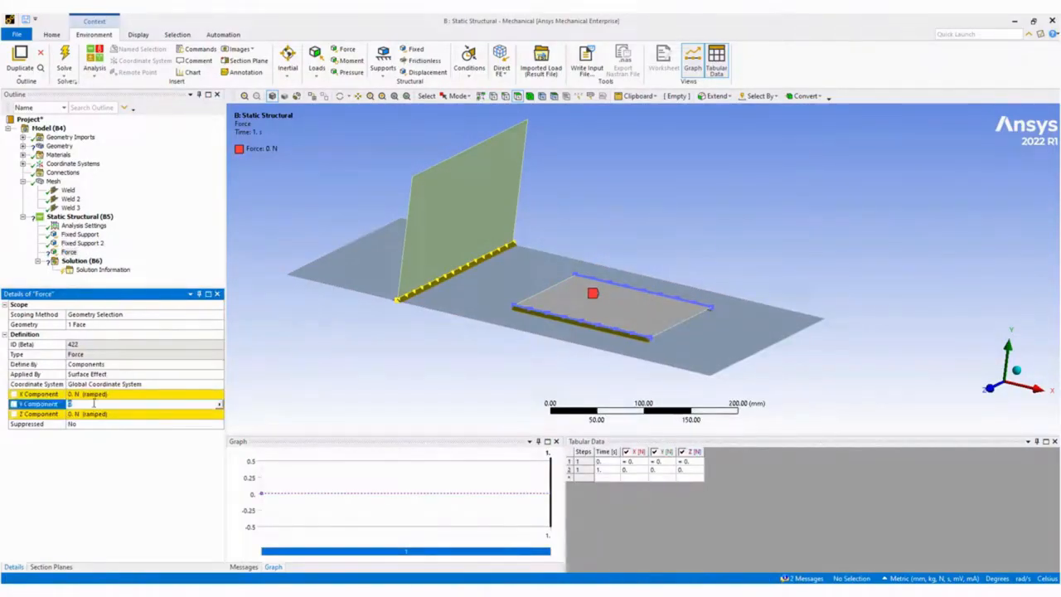
text(100)
key(Return)
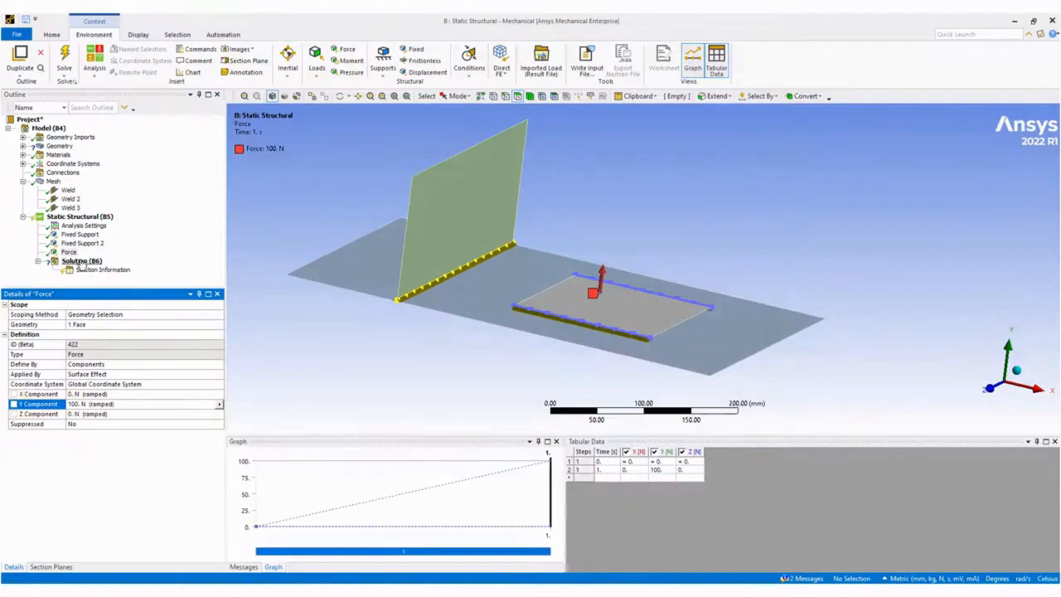
Assign Structural Steel to the Weld 2 and Weld 3 bodies under Geometry.
click(23, 146)
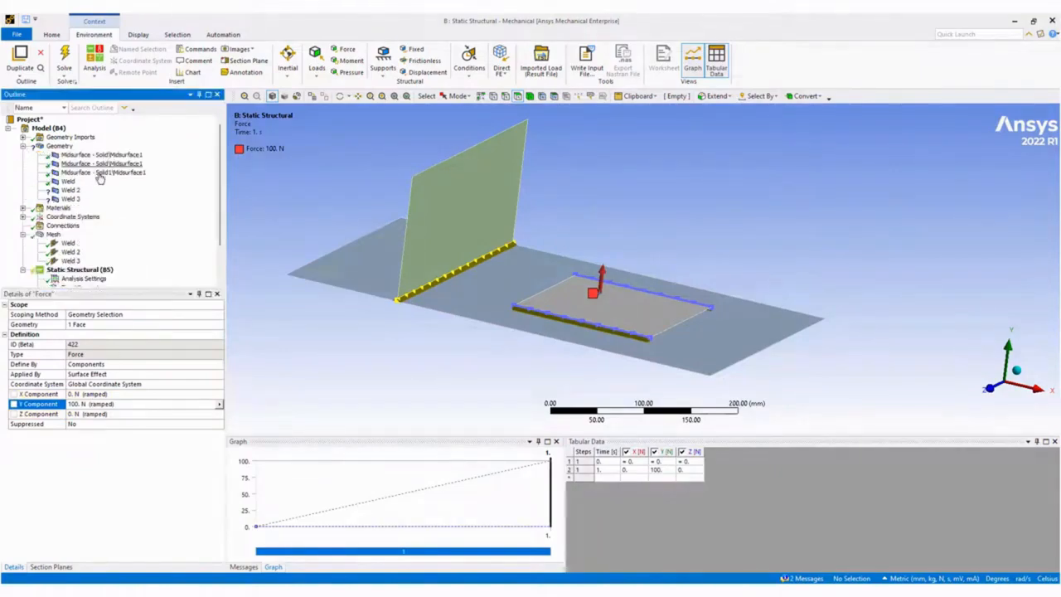
click(70, 191)
ctrl+click(69, 199)
click(220, 444)
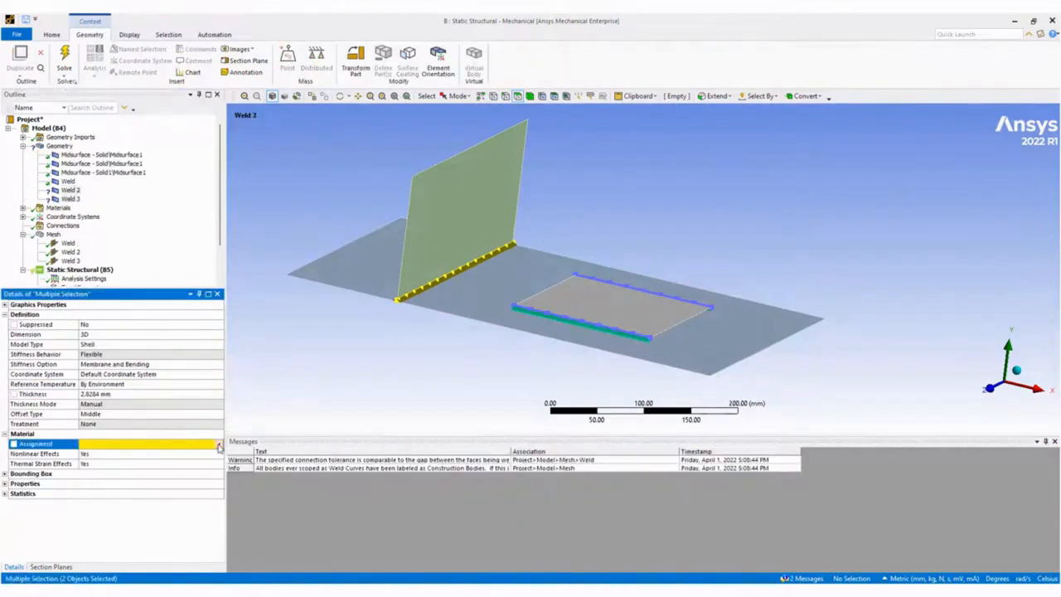
click(267, 334)
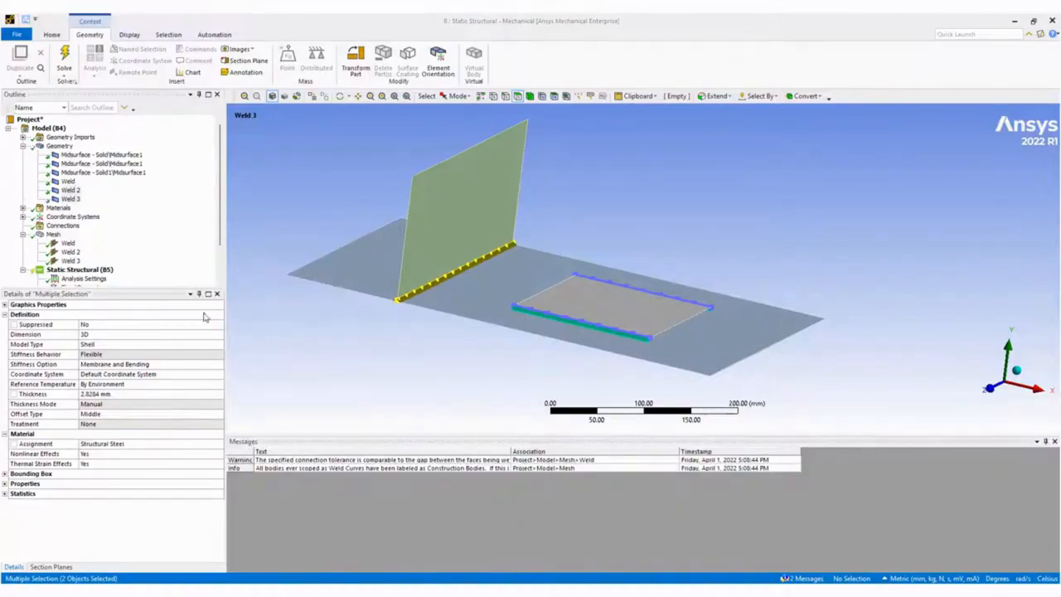
Solve the static structural analysis.
scroll(66, 270, down, 2)
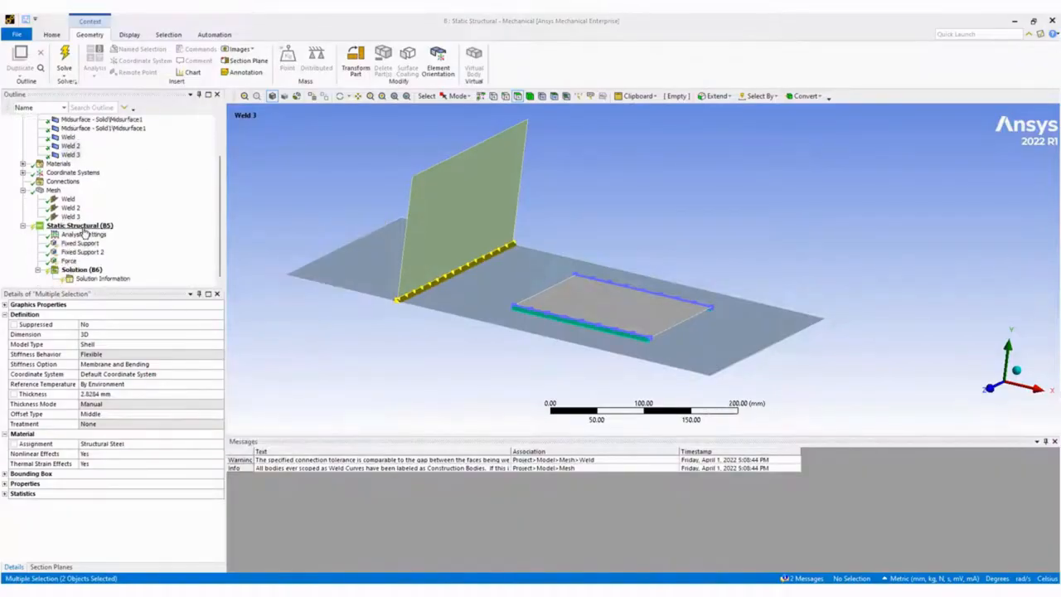
right_click(83, 270)
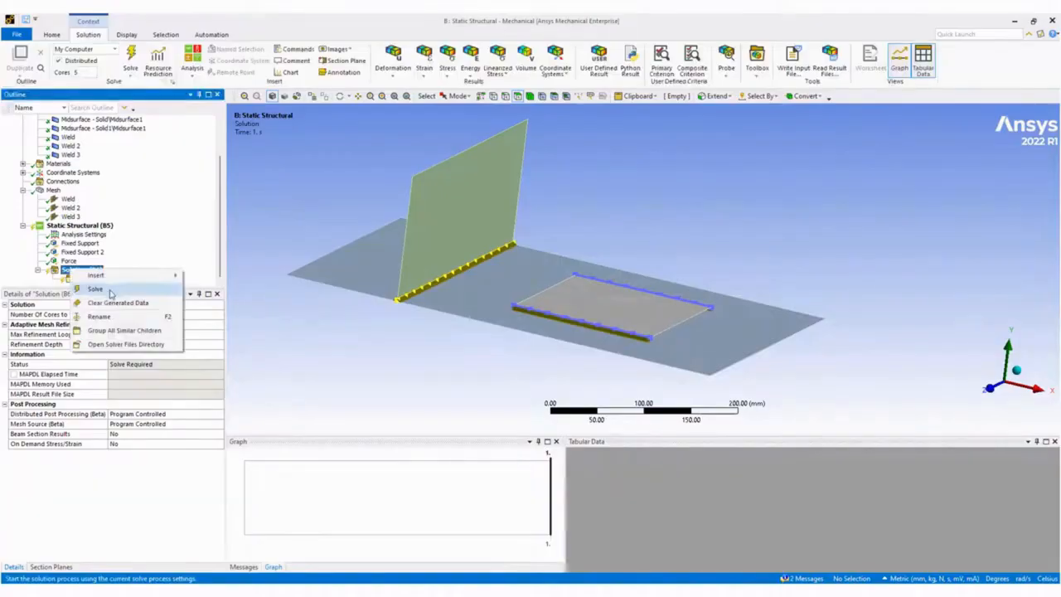
click(113, 289)
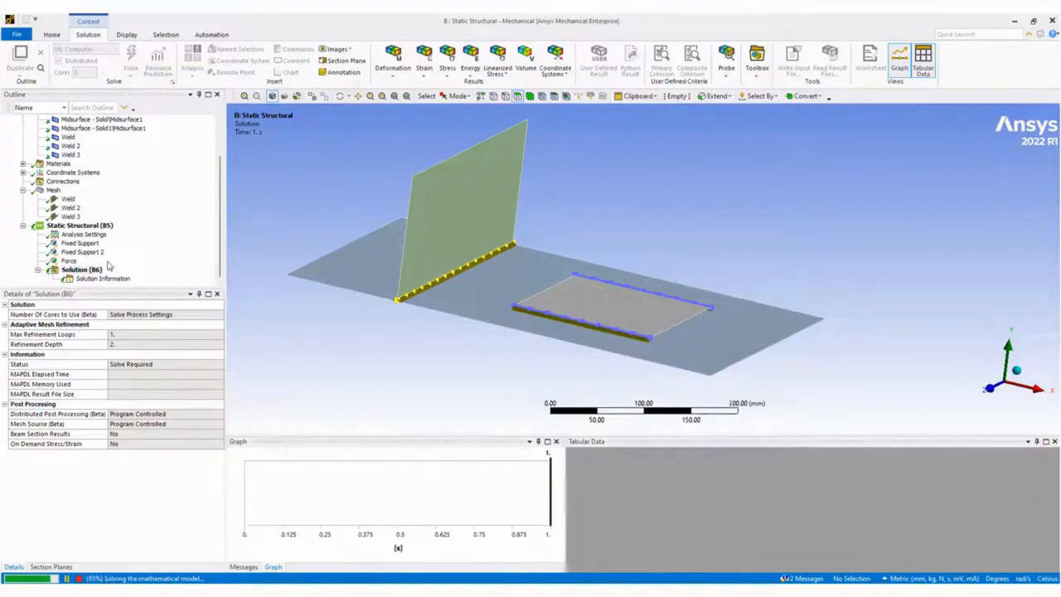
Add a Total Deformation result to the solution, retrieve it and animate the deformed assembly.
right_click(92, 273)
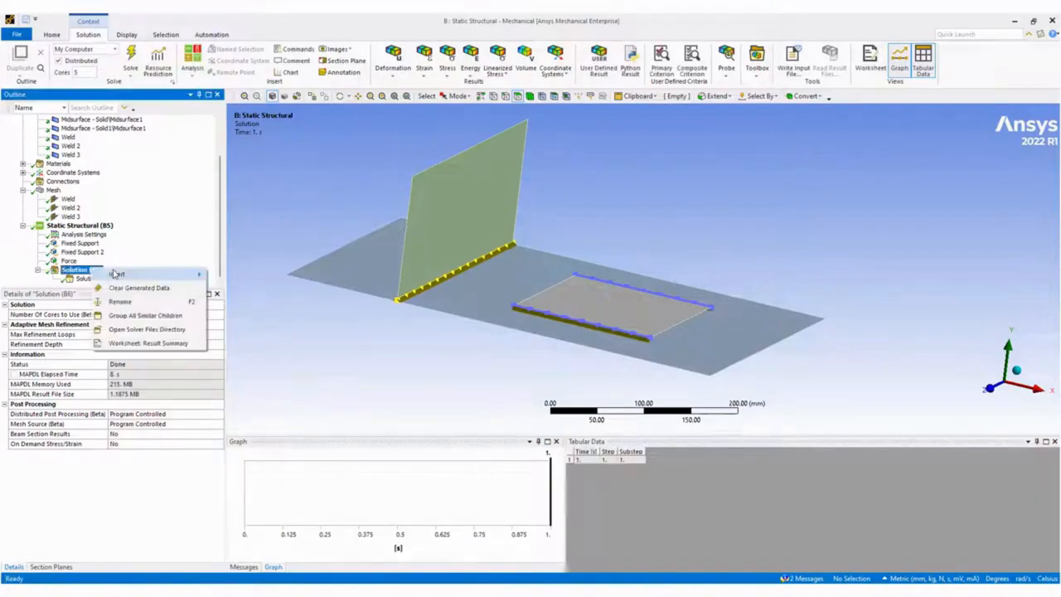
mouse_move(165, 274)
mouse_move(263, 281)
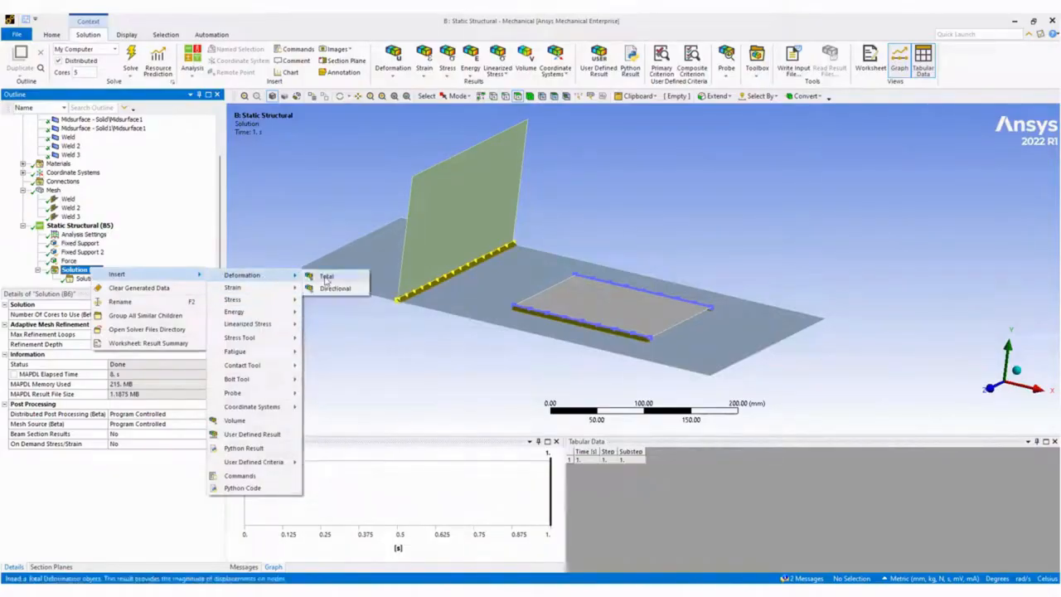
click(327, 275)
right_click(108, 279)
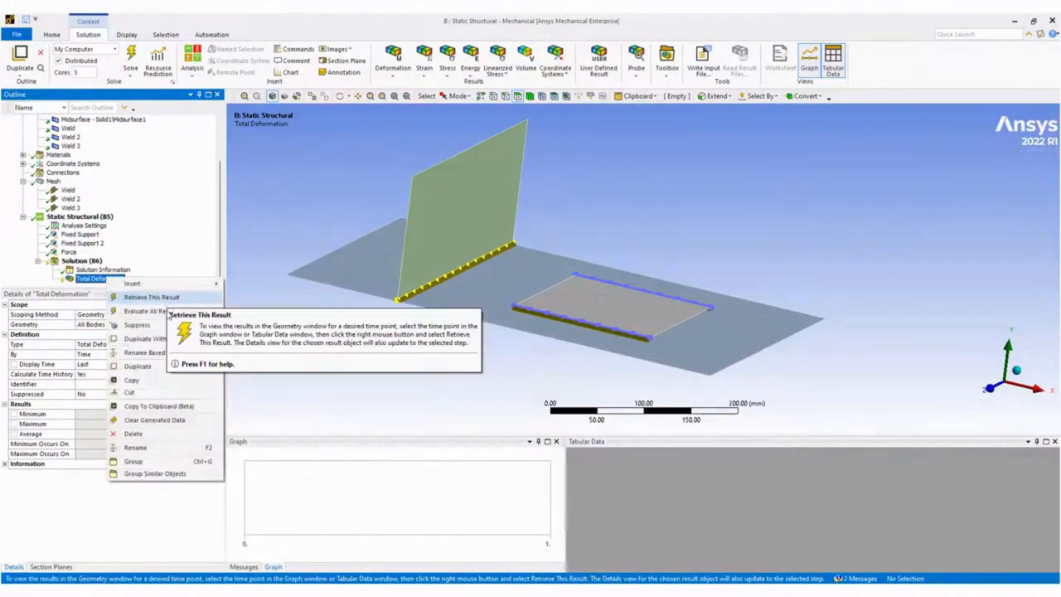
click(166, 298)
click(292, 455)
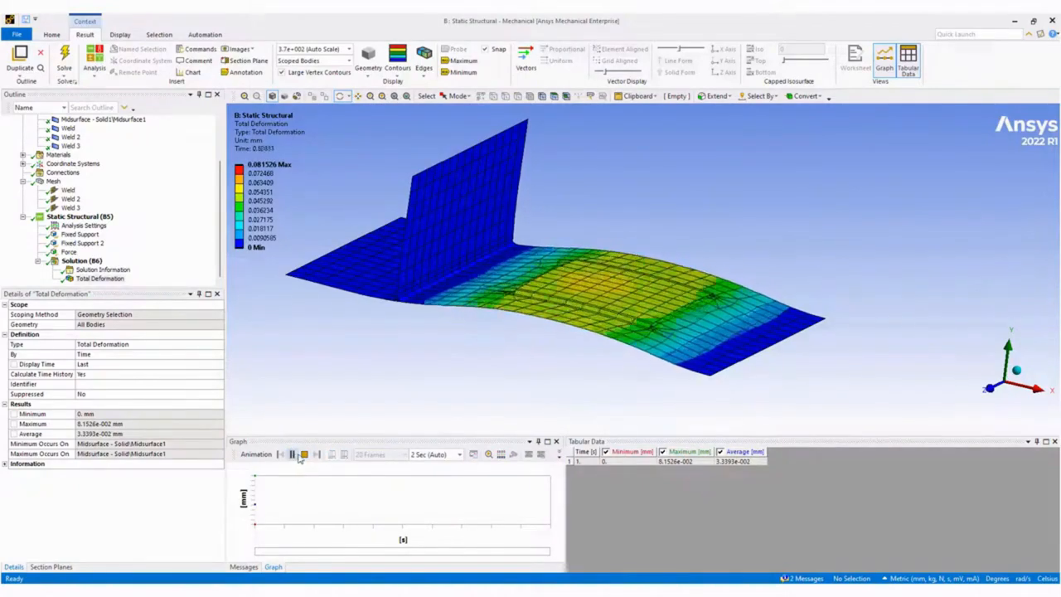
Add an Equivalent (von-Mises) Stress result, evaluate it and examine the stress around the small plate's weld ends.
click(87, 270)
click(82, 260)
right_click(81, 260)
mouse_move(116, 267)
mouse_move(286, 296)
click(340, 294)
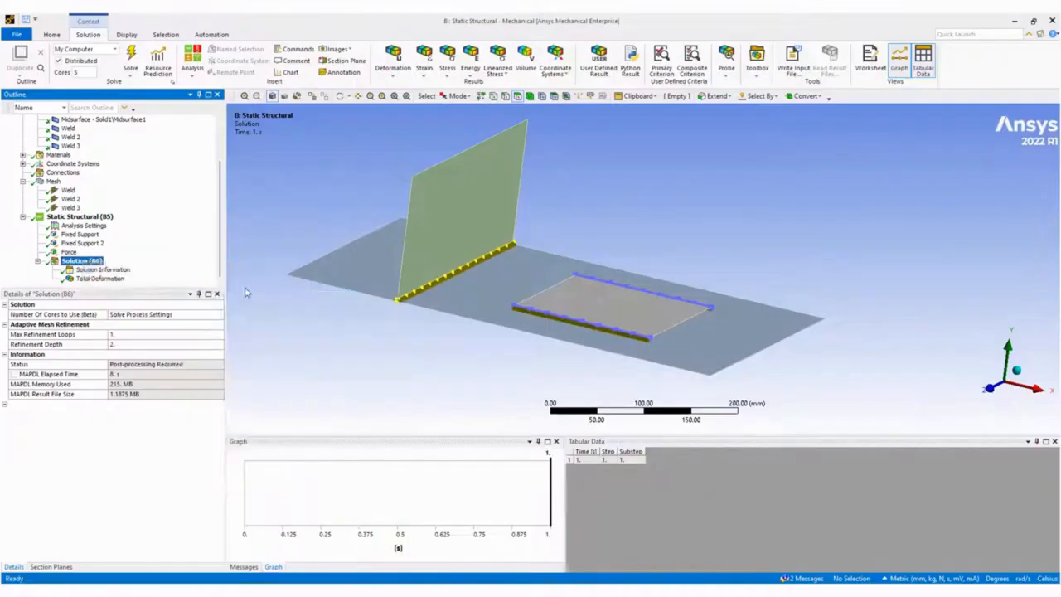
right_click(100, 278)
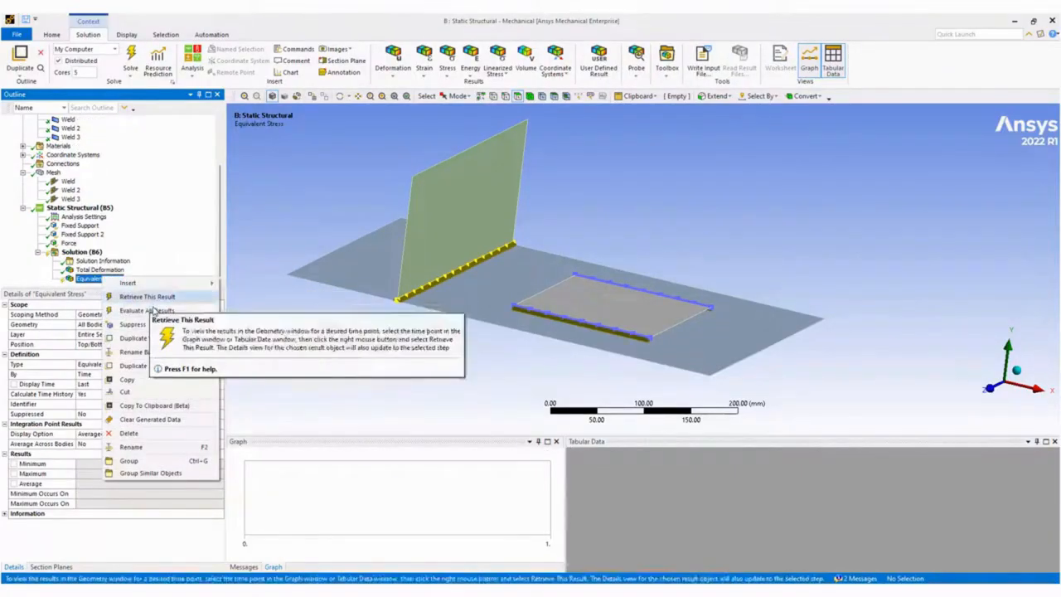
click(154, 311)
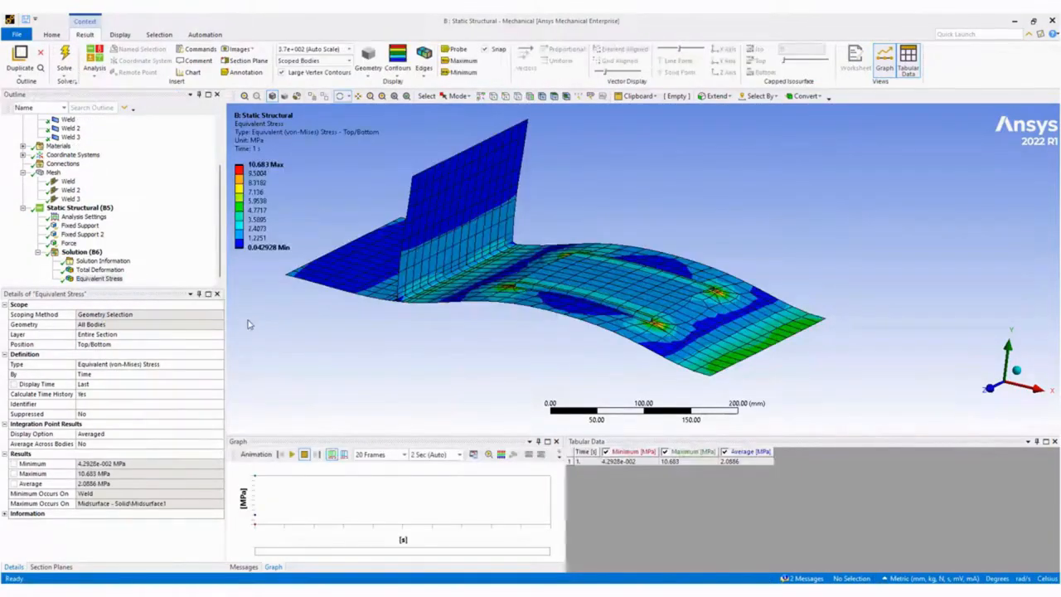
middle_drag(660, 281, 670, 303)
scroll(552, 313, up, 10)
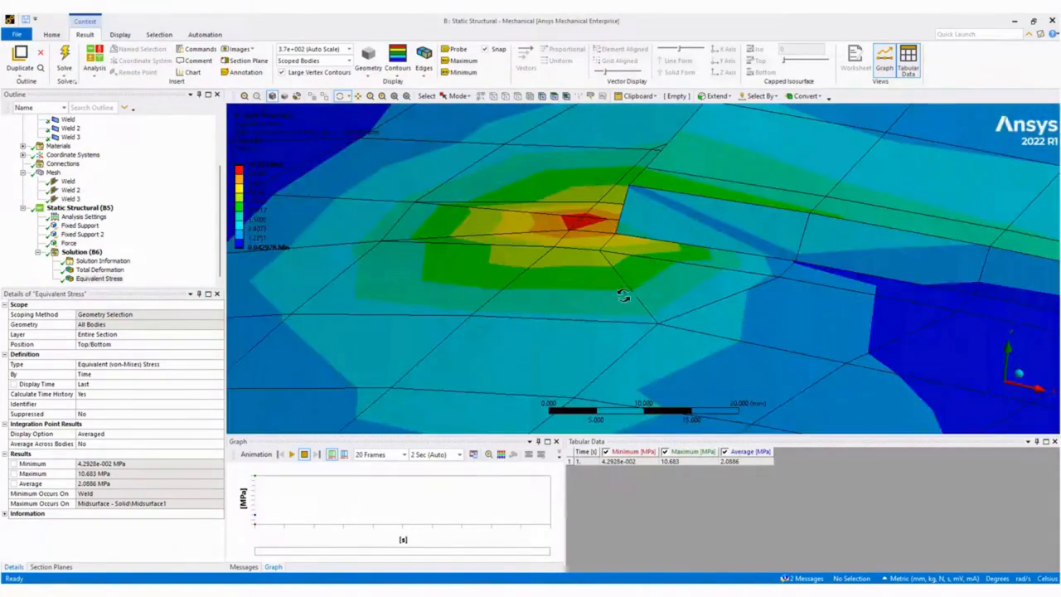
scroll(630, 290, down, 4)
middle_drag(688, 260, 638, 270)
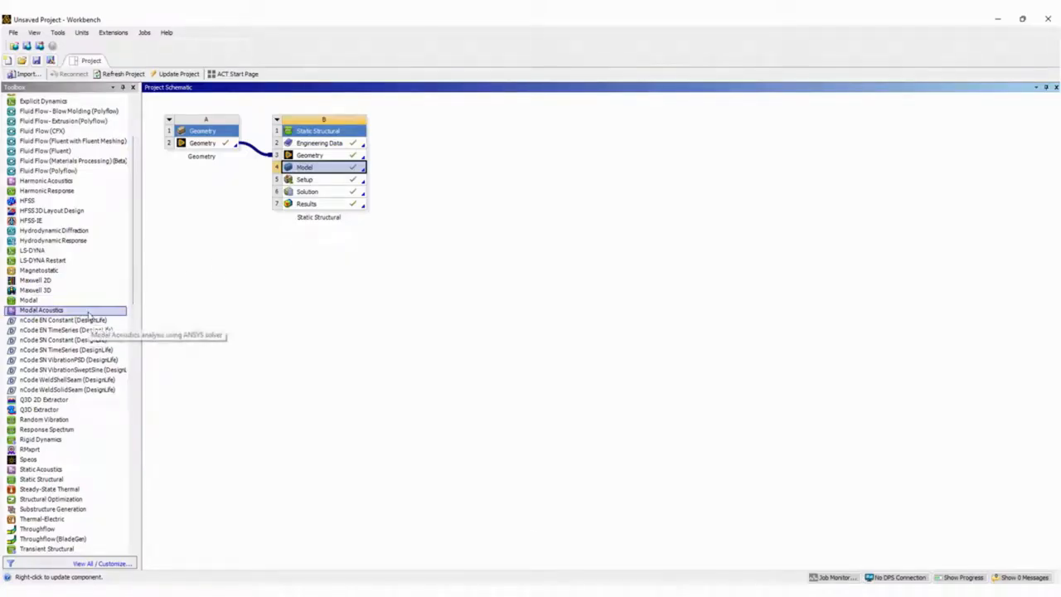
Switch to Workbench, load the Mechanical Embedded DesignLife extension in the ACT Extension Manager and return to the project schematic.
scroll(88, 299, up, 2)
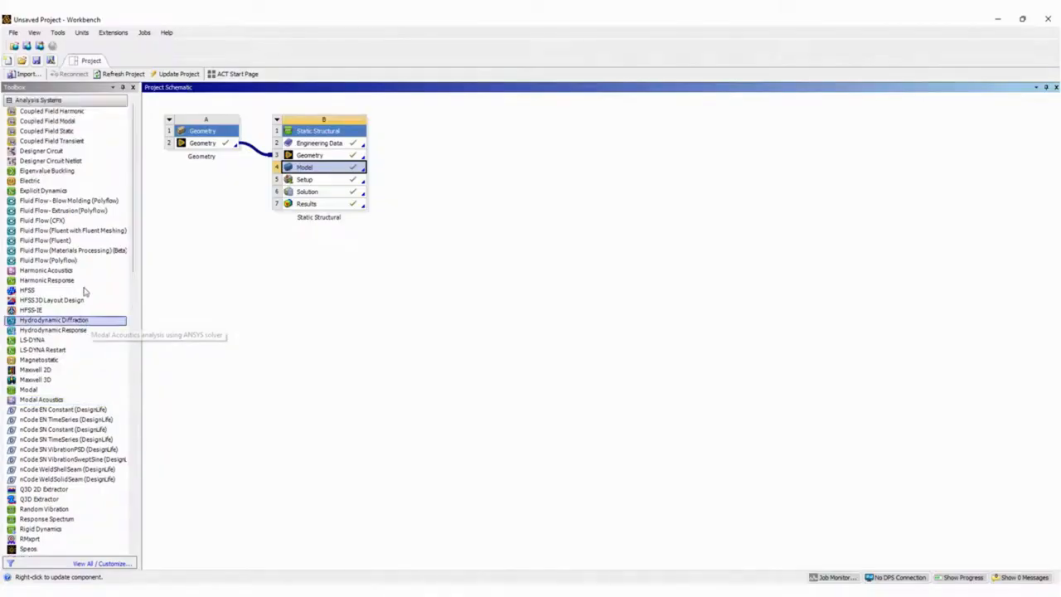
scroll(93, 250, down, 18)
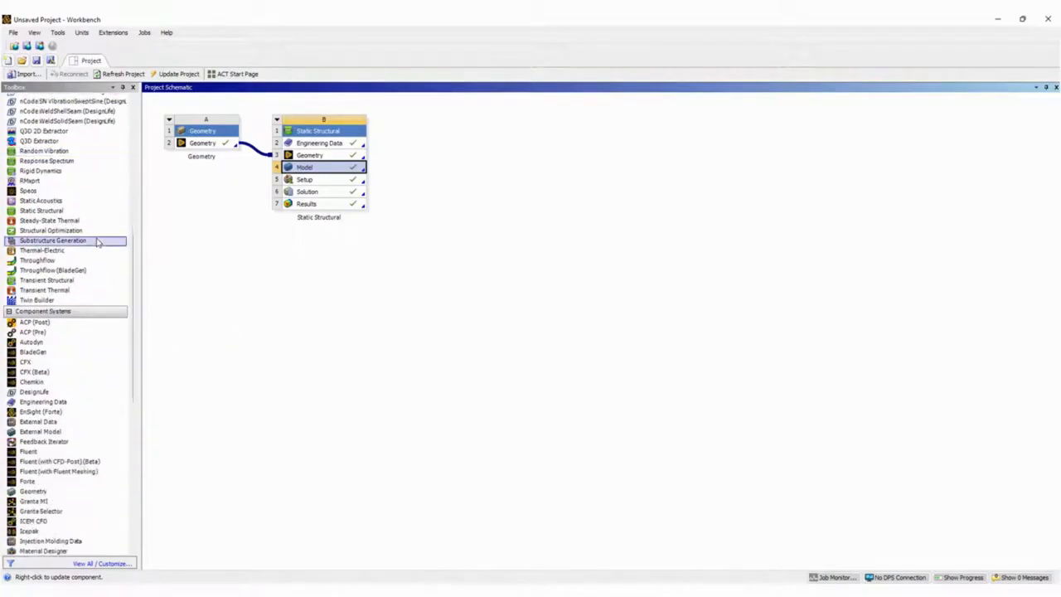
click(234, 74)
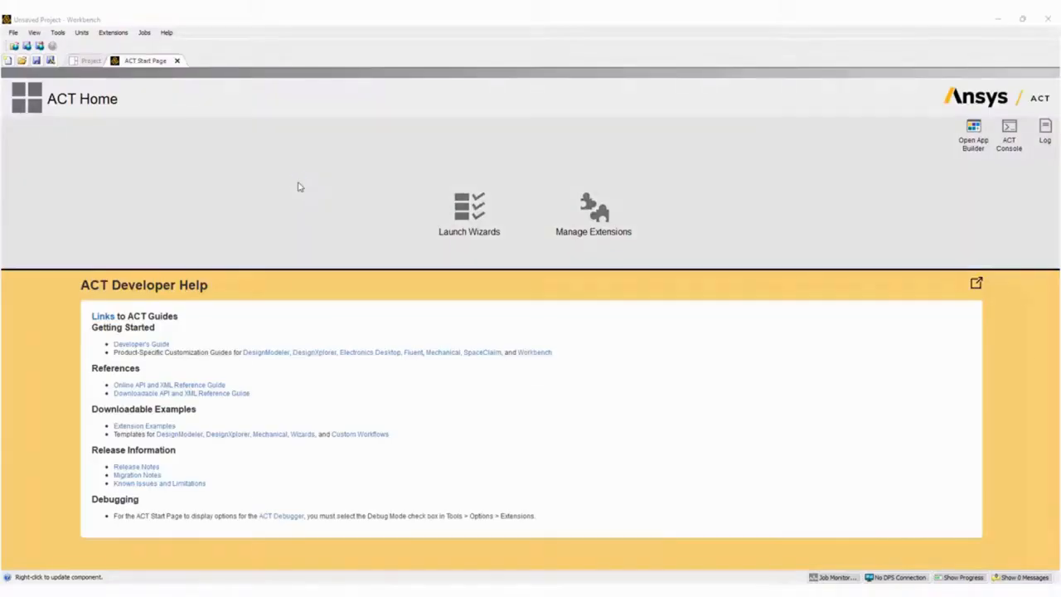
click(555, 234)
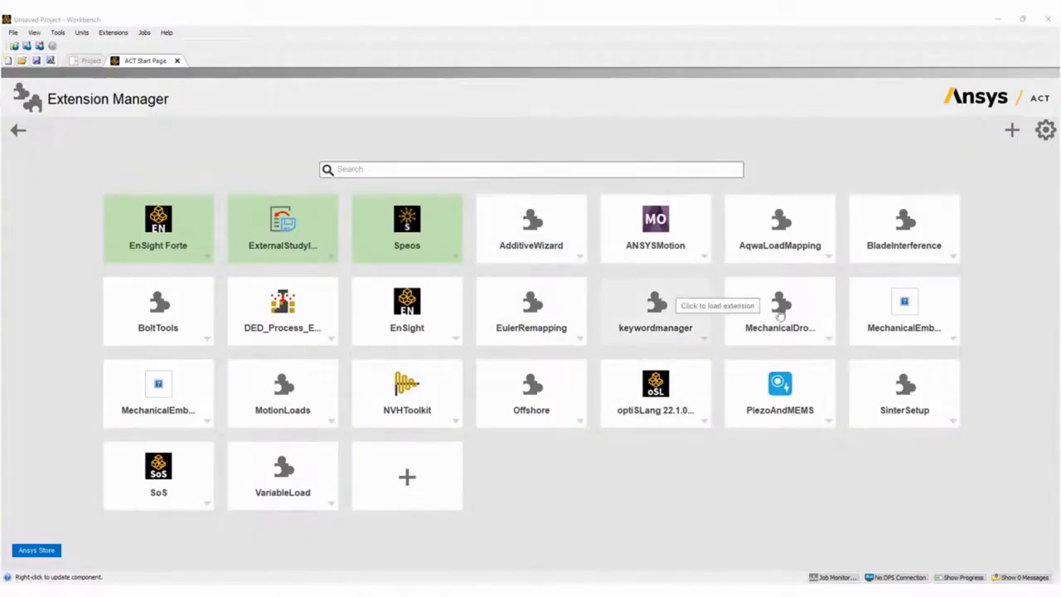
click(897, 317)
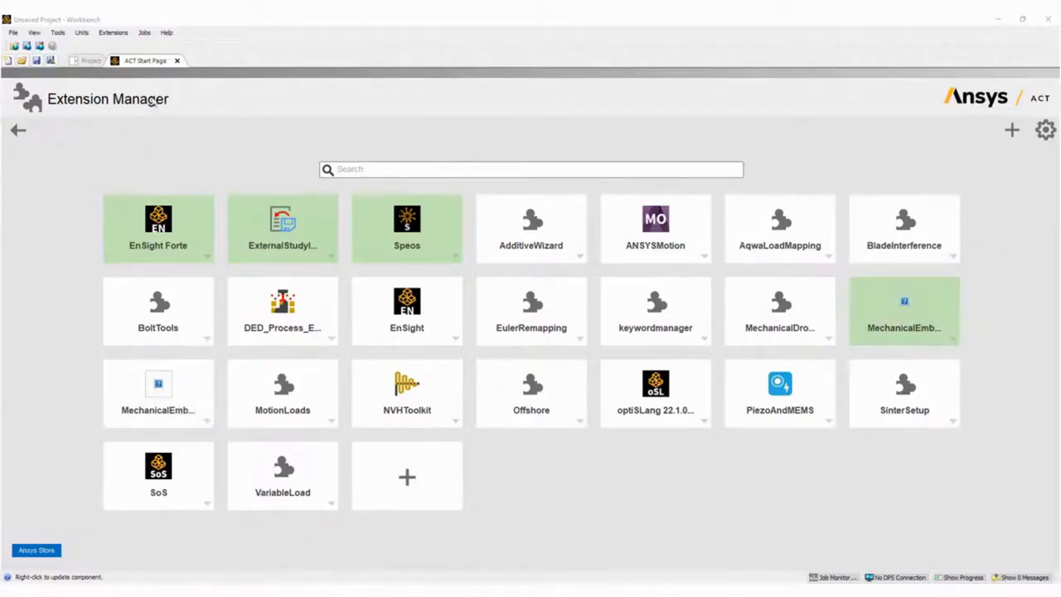
click(93, 62)
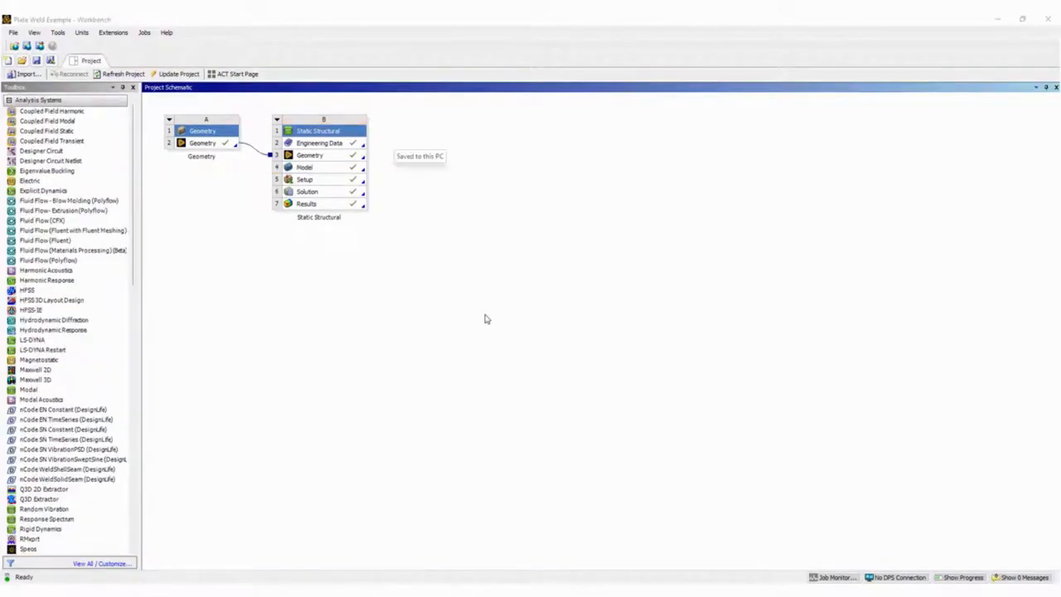
Add a Mechanical Embedded DesignLife system linked to the Static Structural solution and open its Setup in Mechanical.
drag(131, 260, 132, 519)
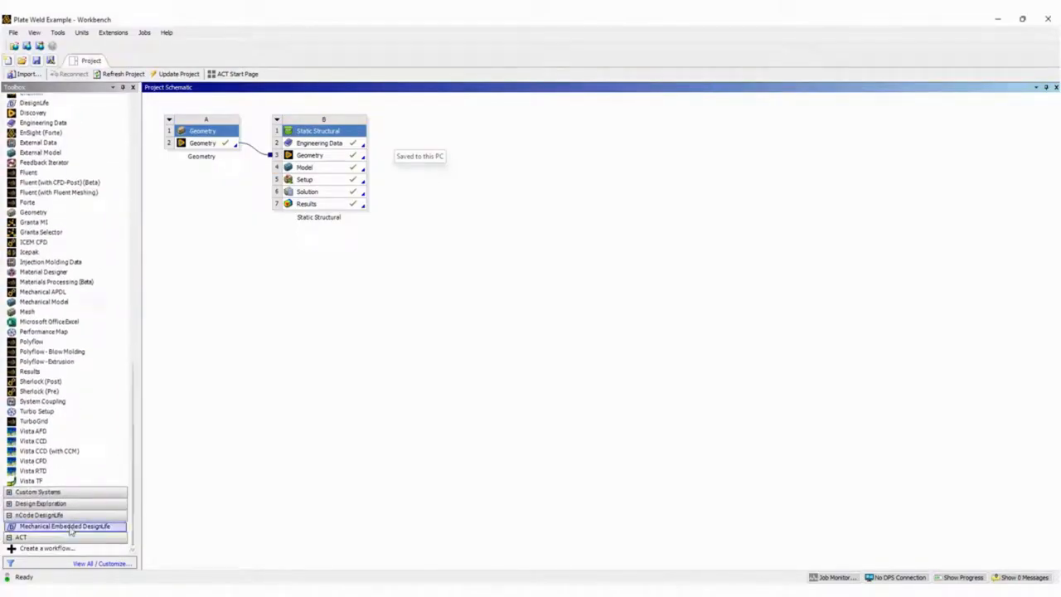
mouse_move(71, 531)
mouse_down()
mouse_move(336, 322)
mouse_move(372, 254)
mouse_move(355, 171)
mouse_move(243, 493)
mouse_move(78, 509)
mouse_move(72, 527)
mouse_up()
drag(277, 462, 341, 200)
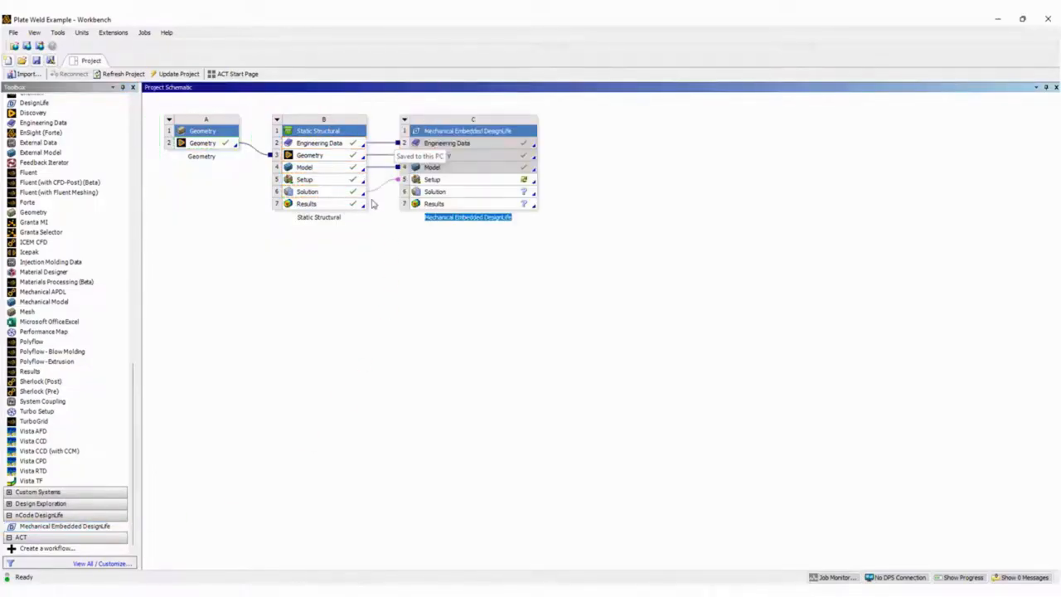
double_click(455, 179)
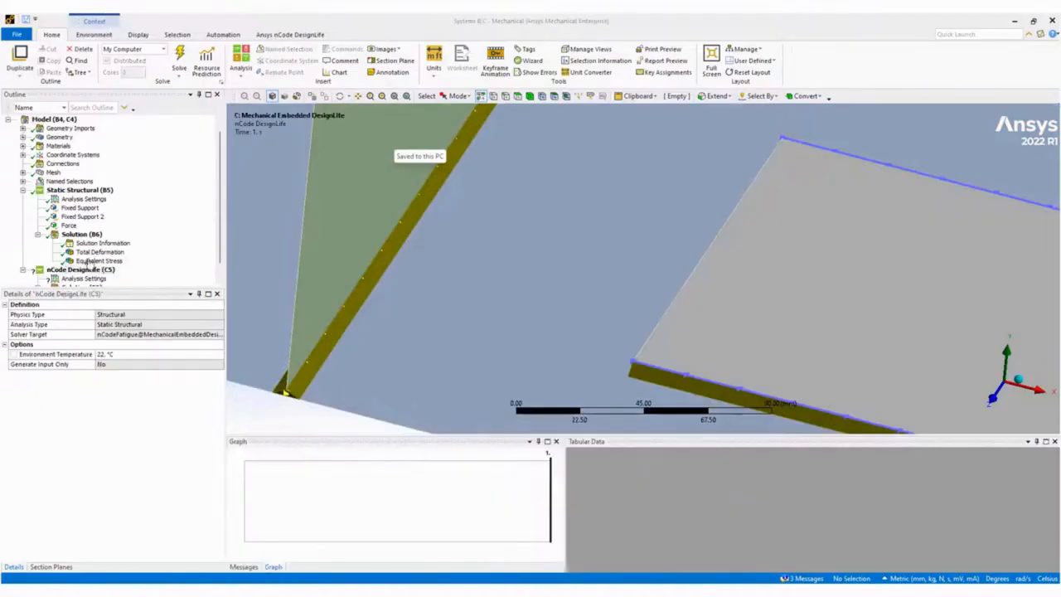
Set the nCode DesignLife analysis type to Shell Seam Weld in its Analysis Settings.
click(83, 279)
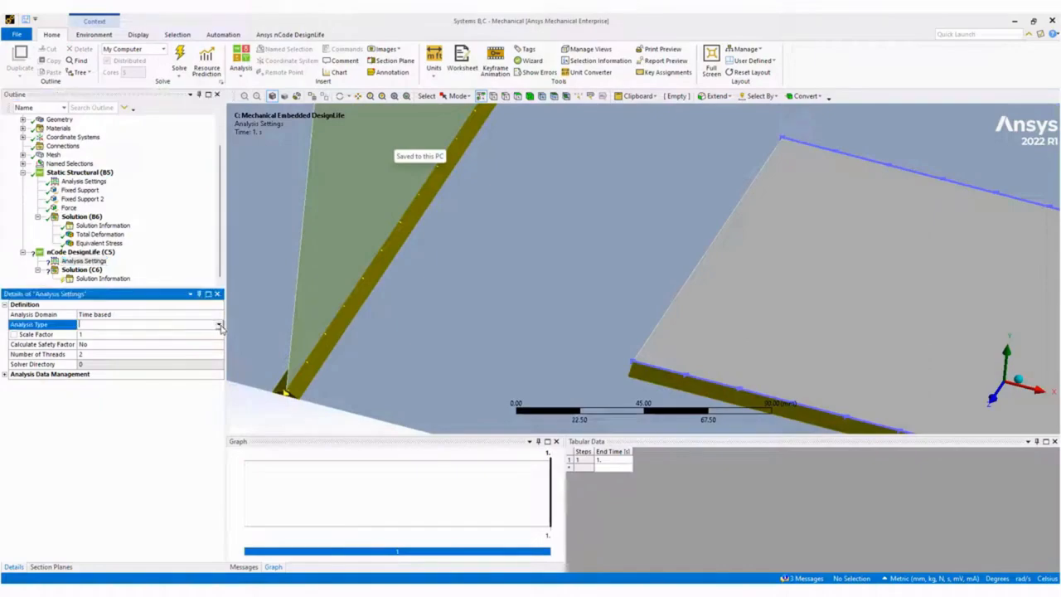
click(217, 326)
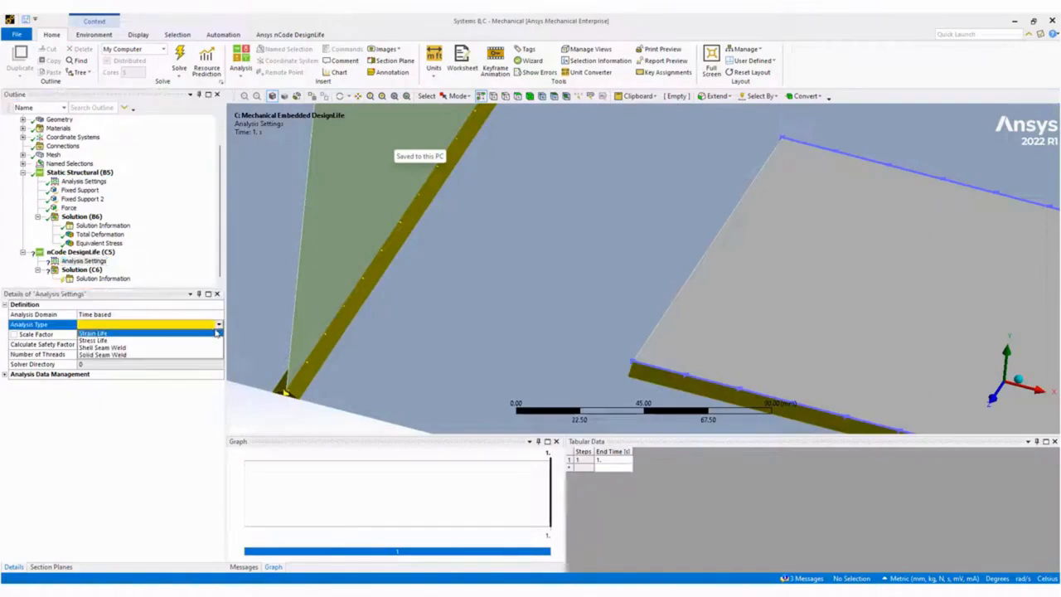
click(112, 349)
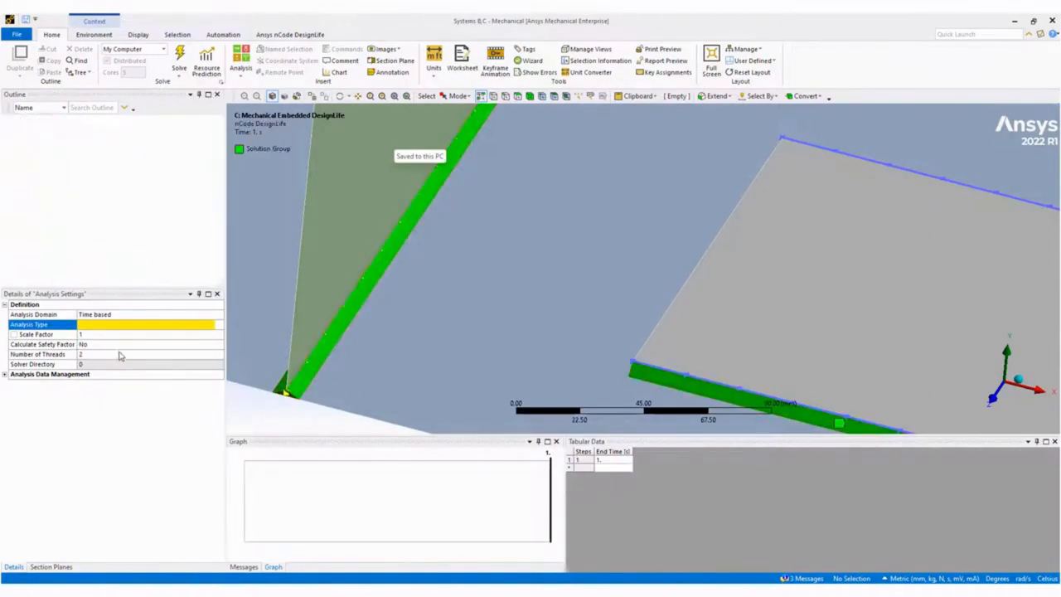
Add a loading event to the DesignLife Load Mapper with Constant Amplitude as its type.
click(83, 253)
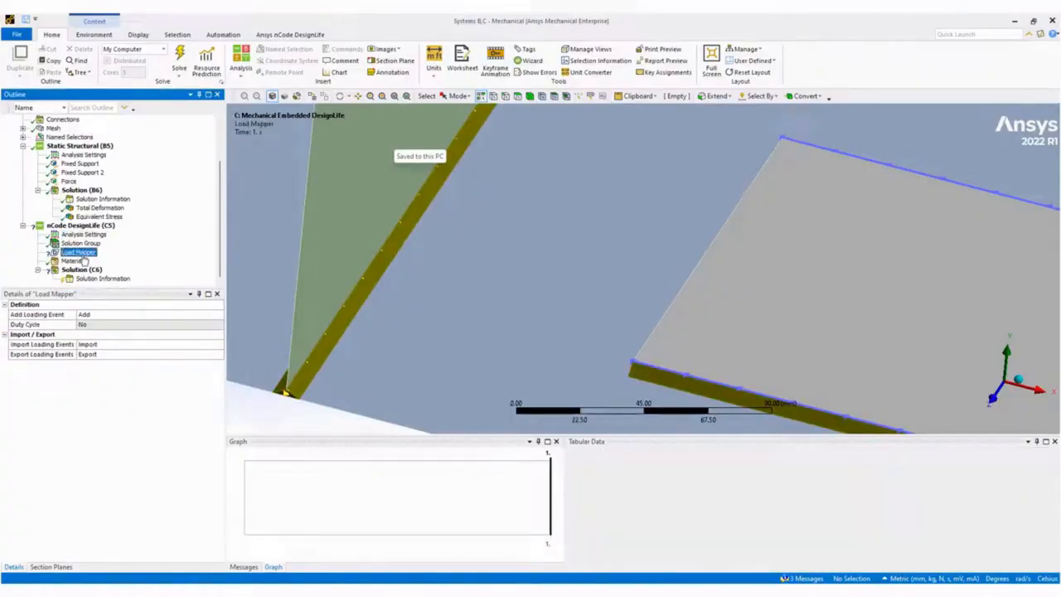
click(160, 316)
click(113, 315)
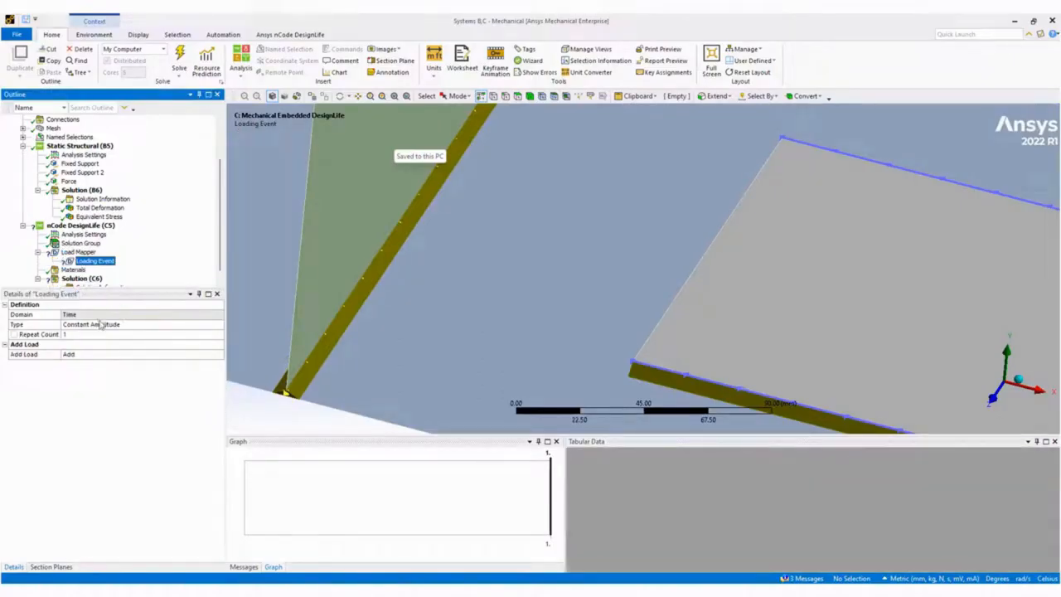
click(98, 323)
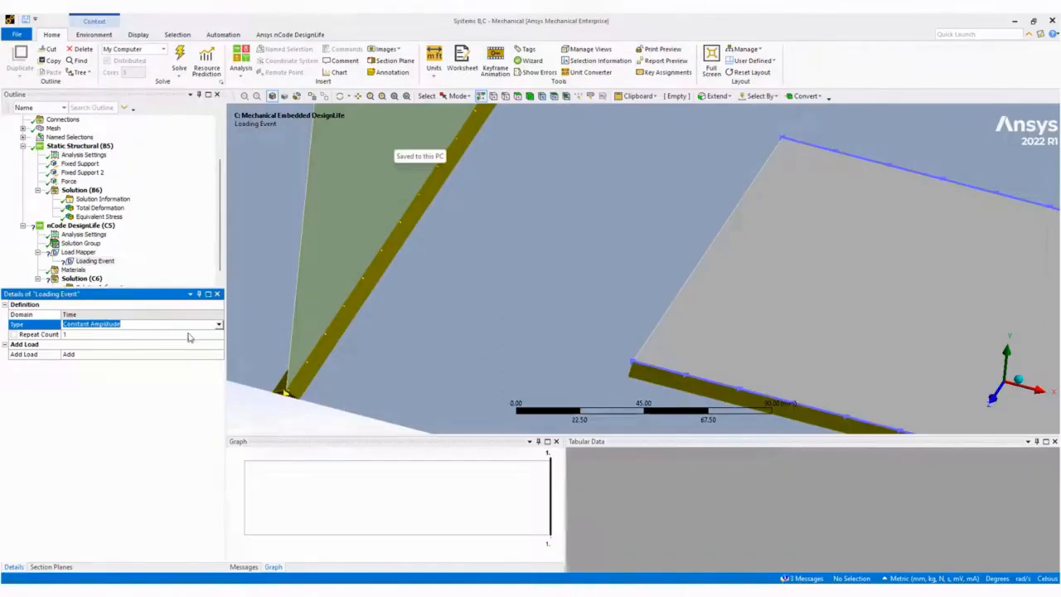
click(160, 345)
click(157, 335)
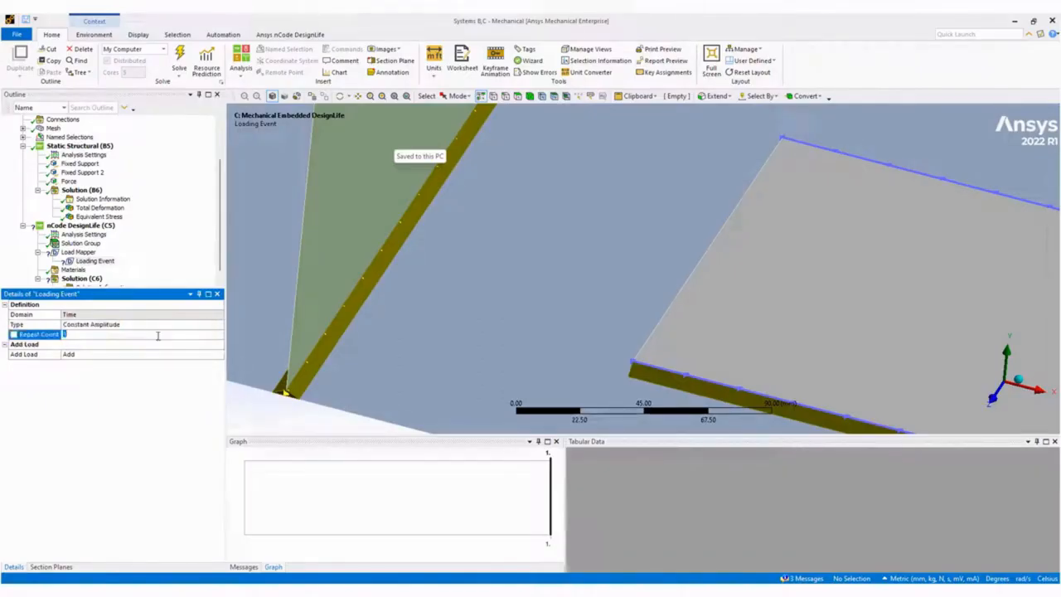
Add a constant amplitude load to the loading event, using the Static Structural environment defined by Time.
click(132, 356)
click(128, 356)
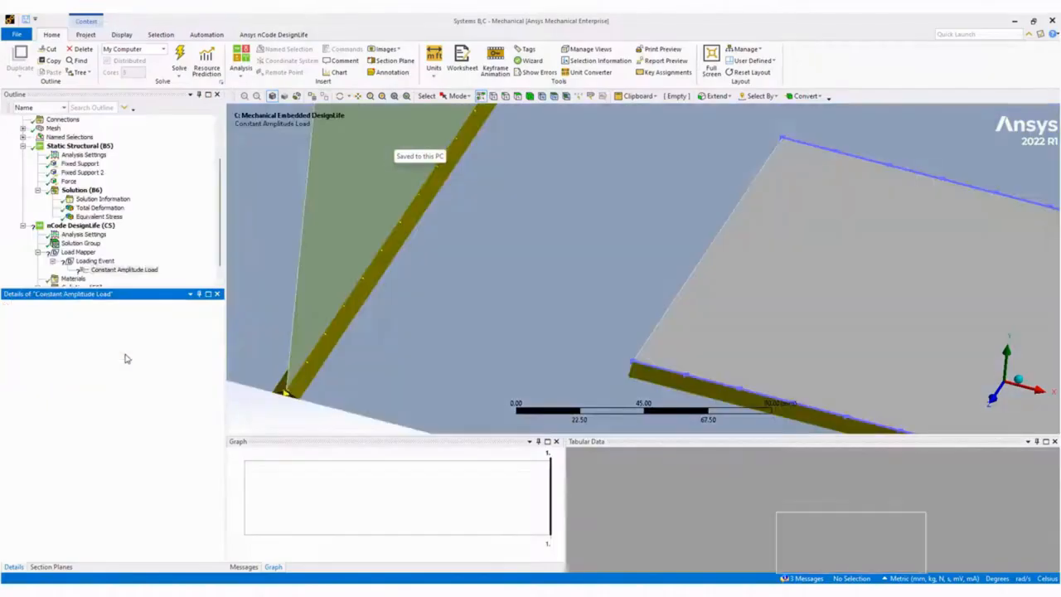
click(143, 324)
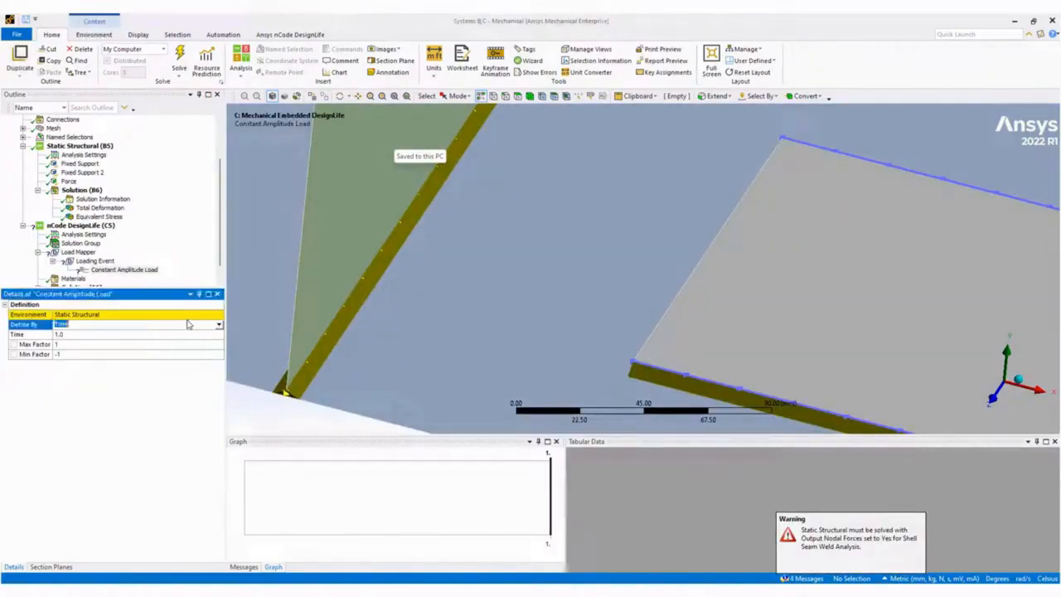
click(204, 315)
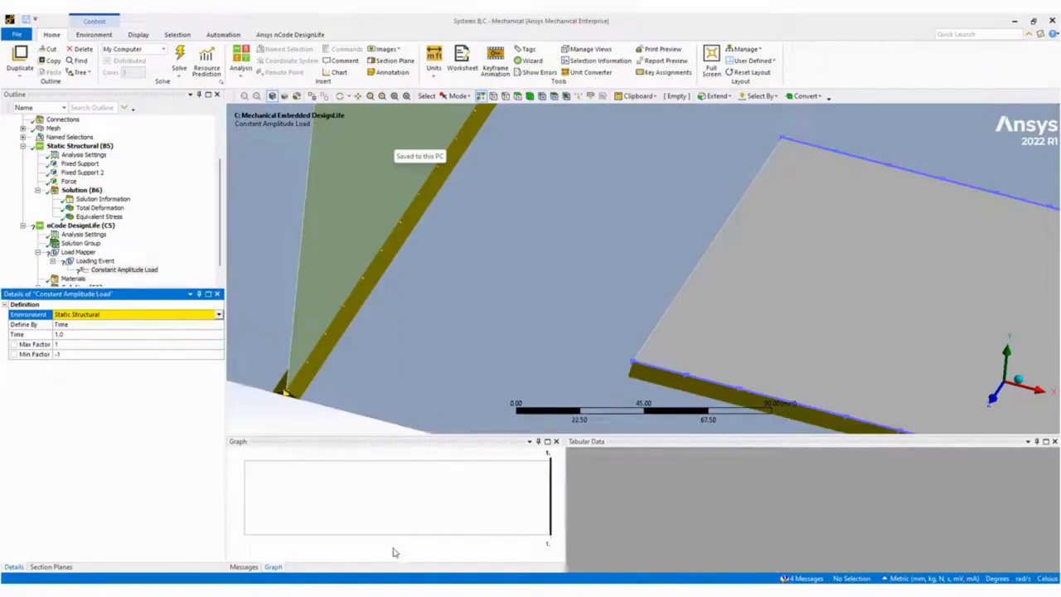
Read the Shell Seam Weld warning and set Nodal Forces to Yes in the Static Structural output controls.
click(244, 566)
double_click(304, 468)
click(592, 342)
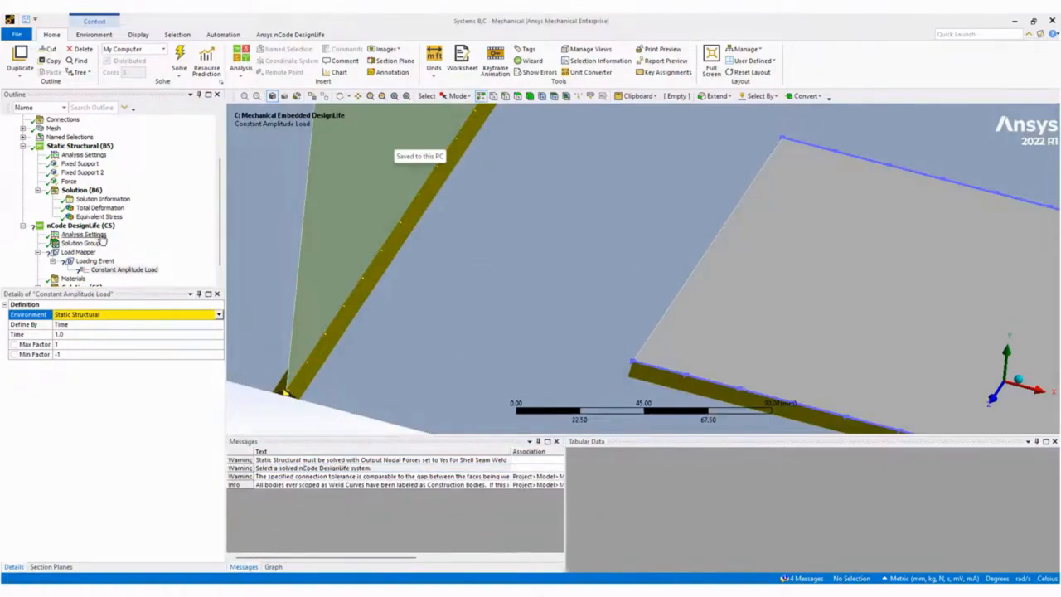
click(75, 155)
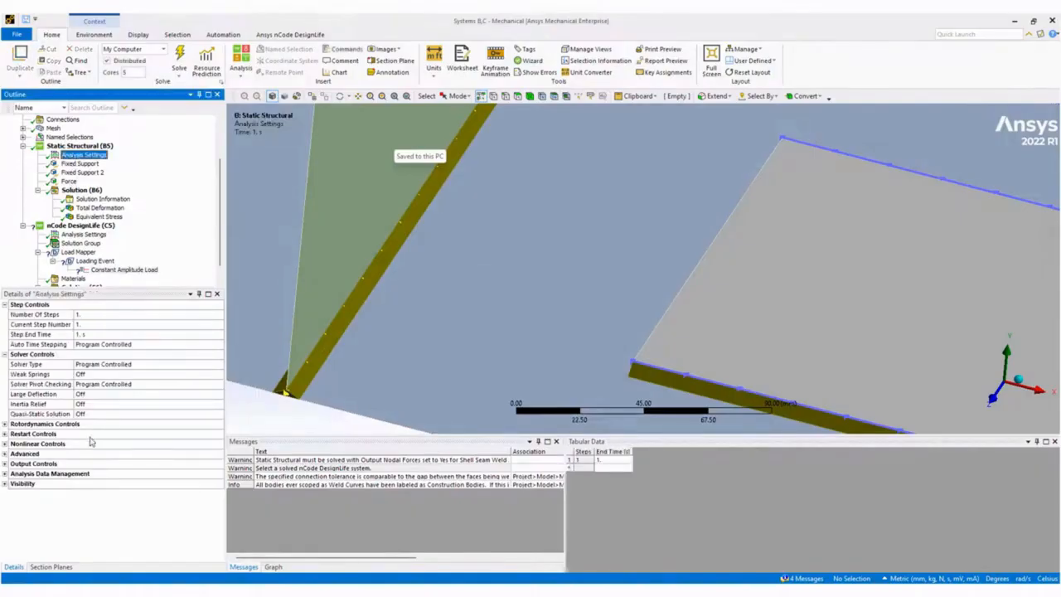
click(5, 465)
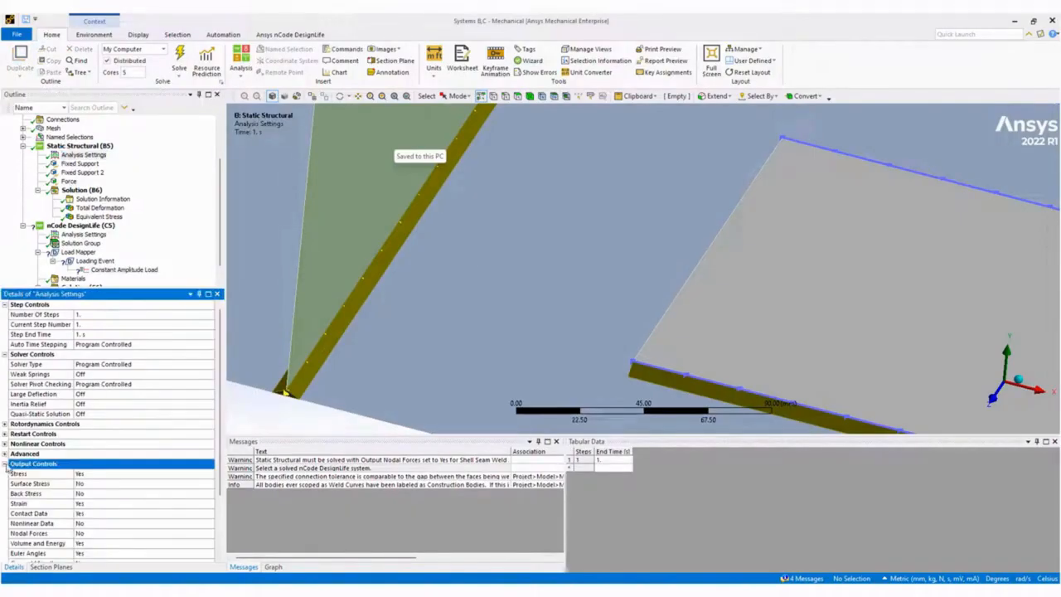
double_click(85, 536)
scroll(85, 274, down, 1)
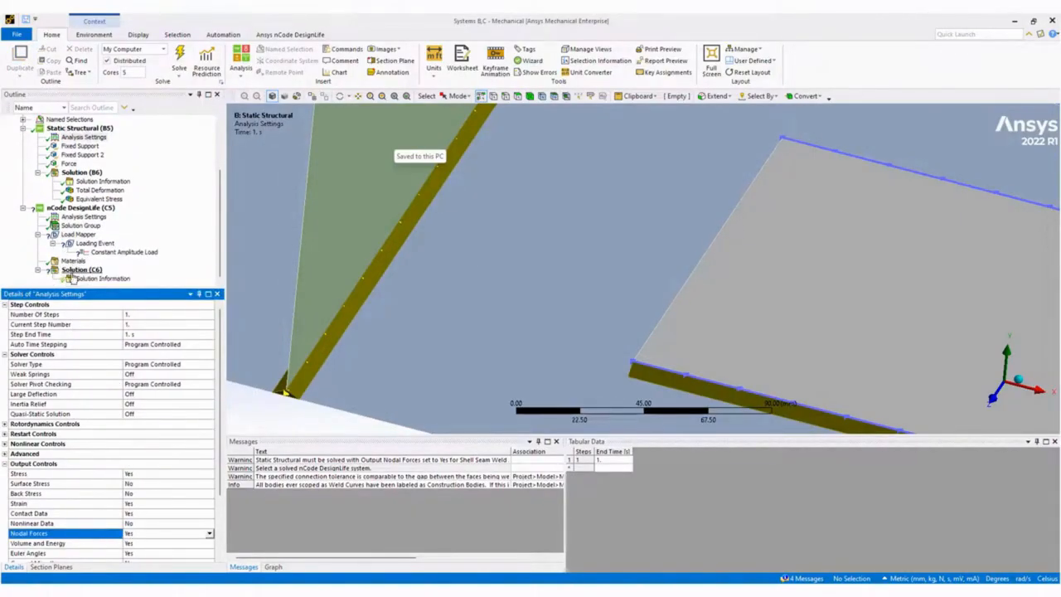
Clear the generated data of the Static Structural solution.
right_click(80, 173)
click(71, 190)
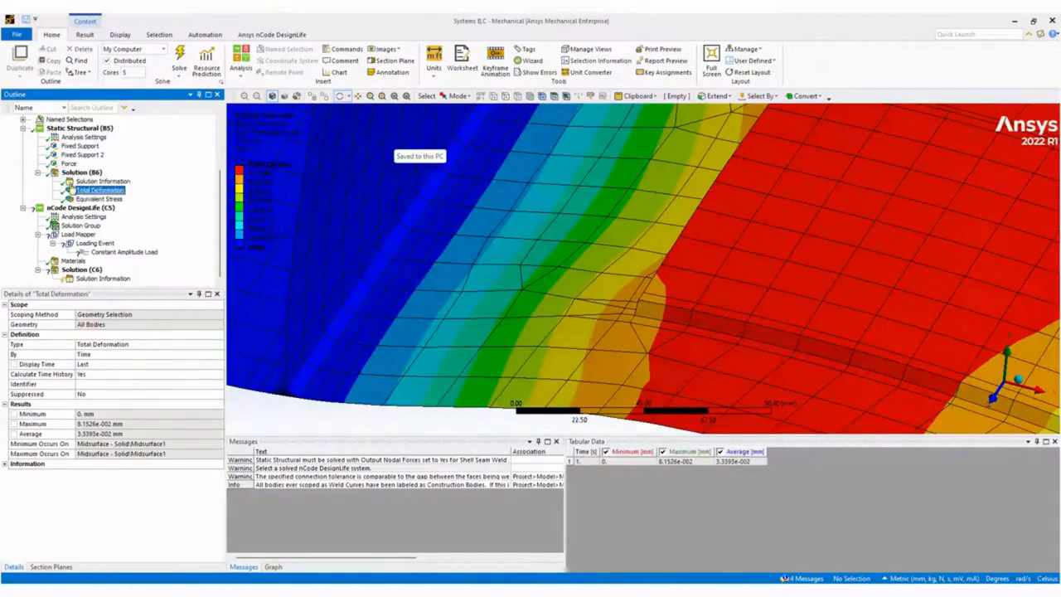
right_click(79, 173)
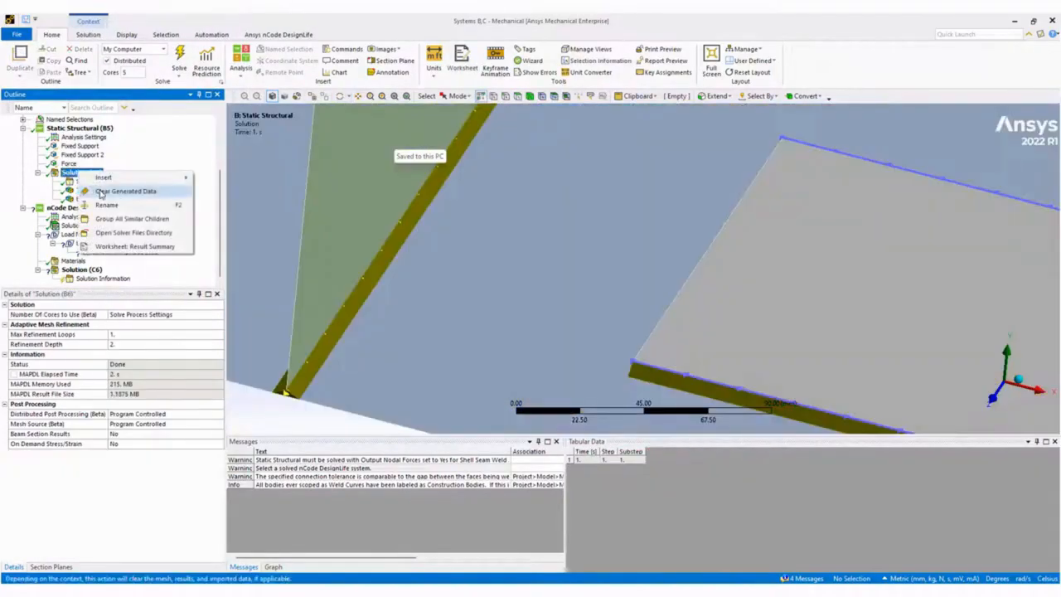
click(98, 191)
click(564, 340)
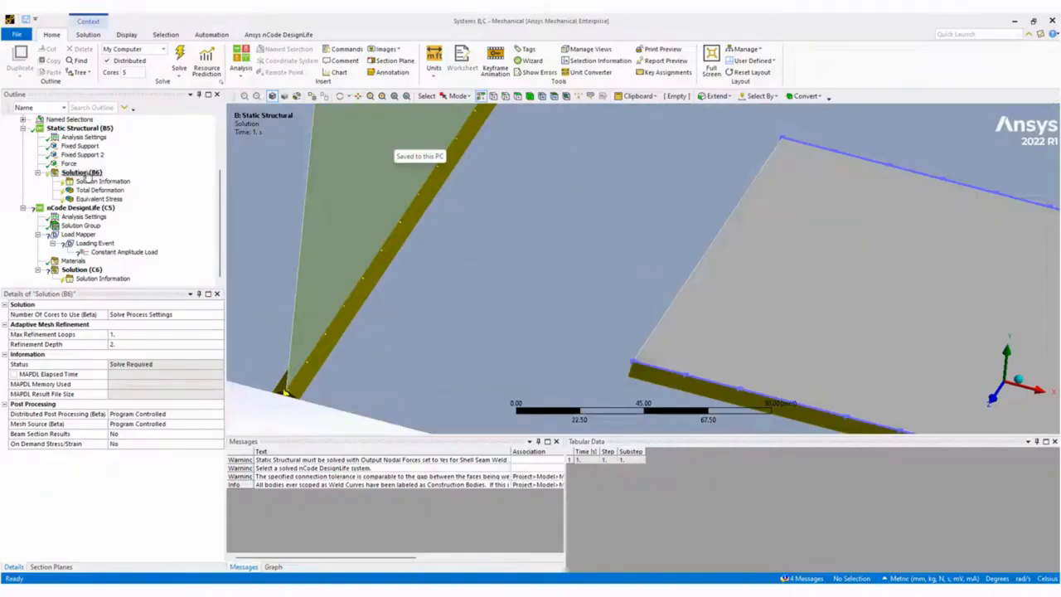
Examine the Static Structural output controls, the three mesh weld controls' settings and their matching Weld named selections.
click(75, 138)
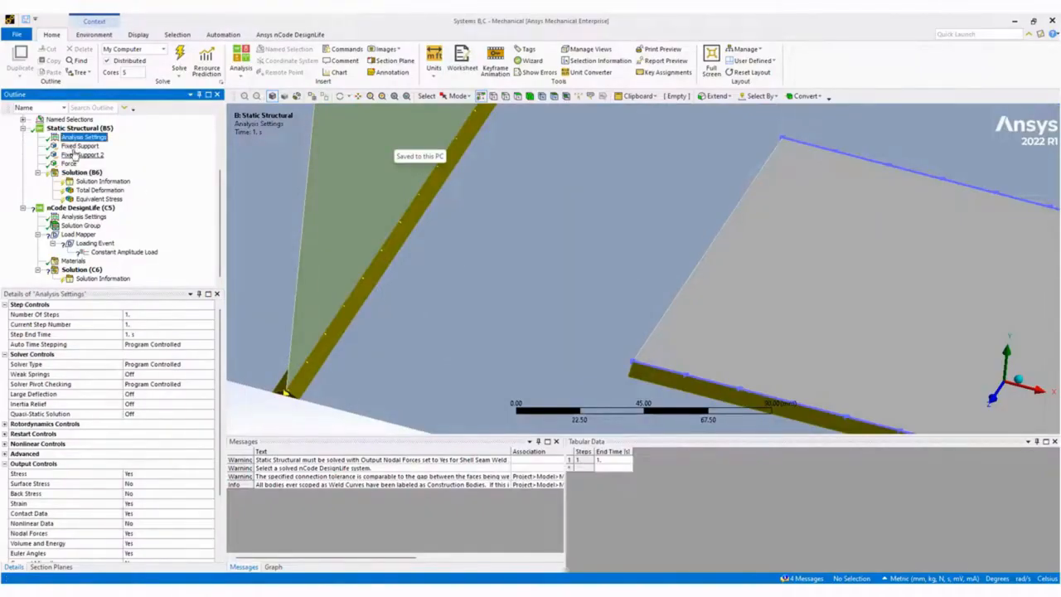
scroll(70, 153, up, 2)
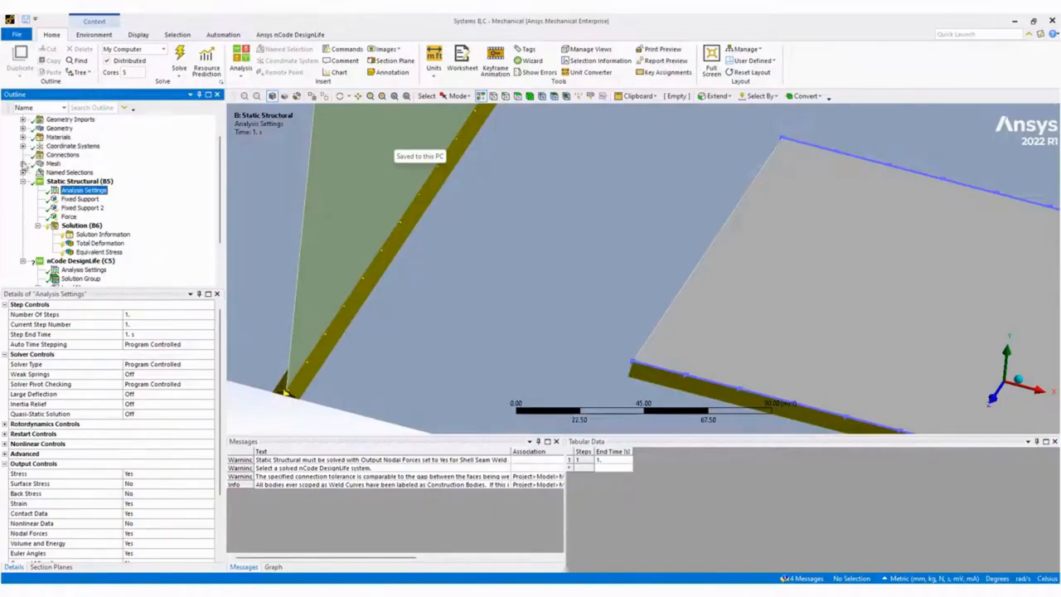
click(22, 163)
click(67, 171)
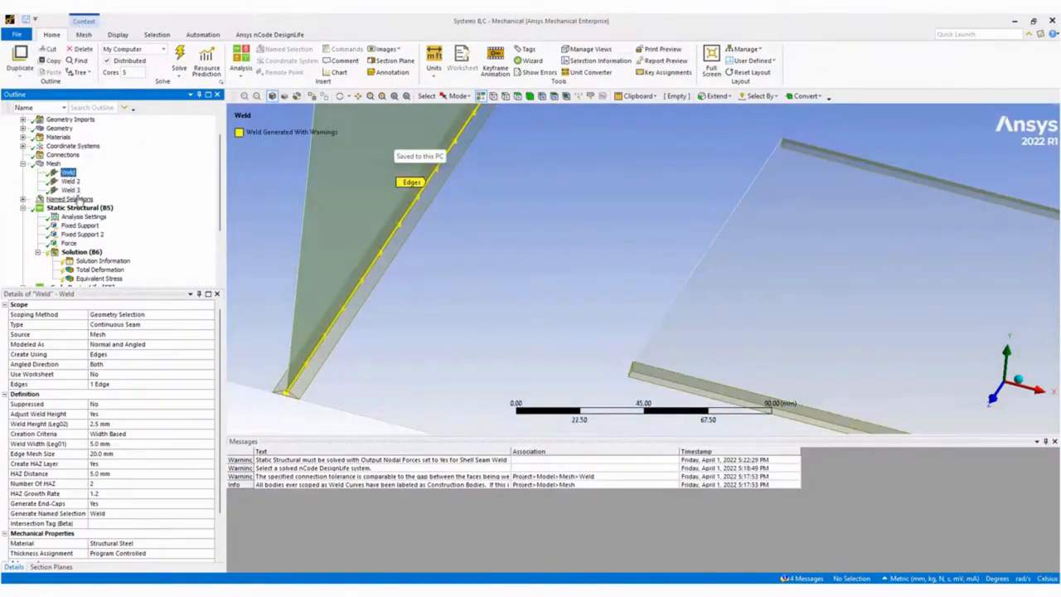
shift+click(71, 190)
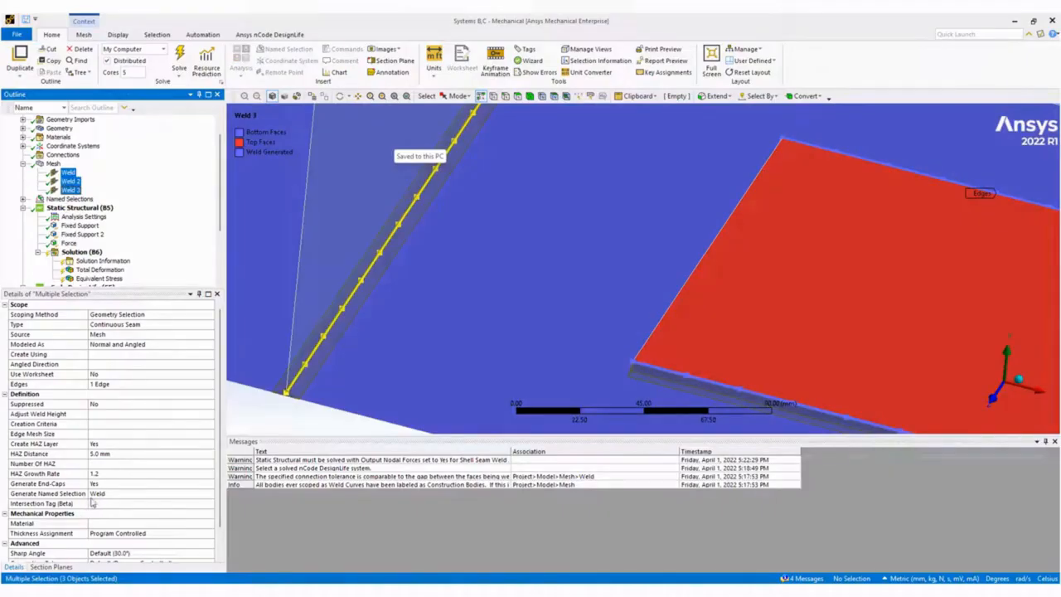
click(23, 199)
click(68, 216)
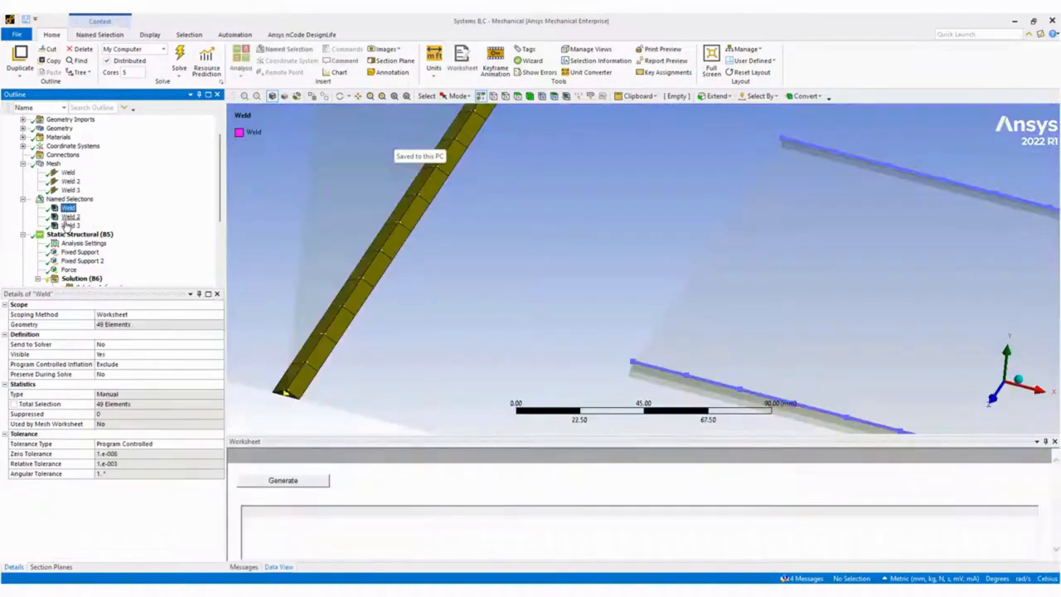
click(70, 225)
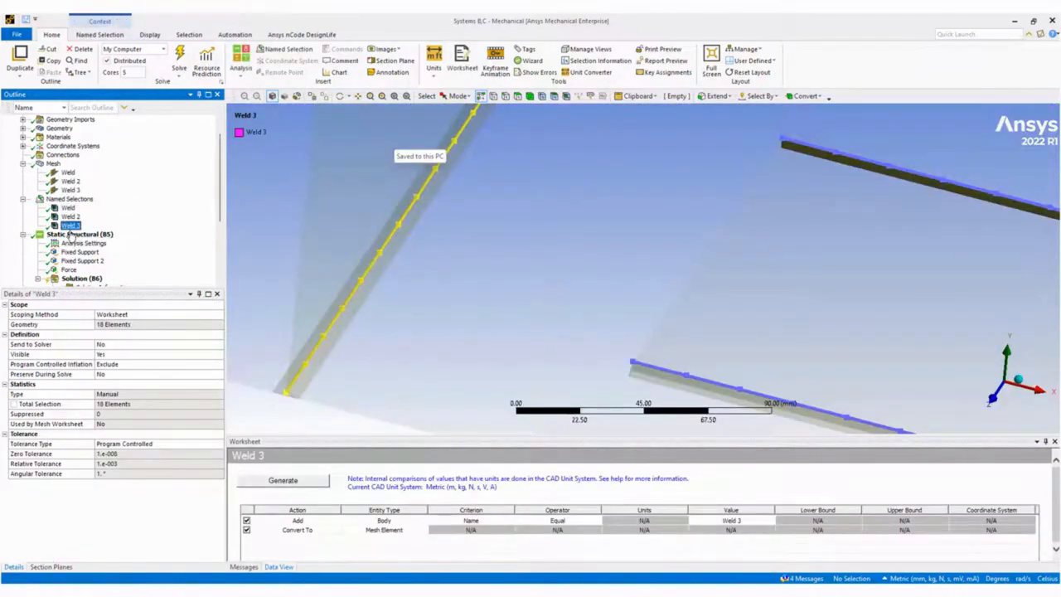
click(68, 218)
Solve the Static Structural analysis again with nodal forces output enabled.
right_click(73, 233)
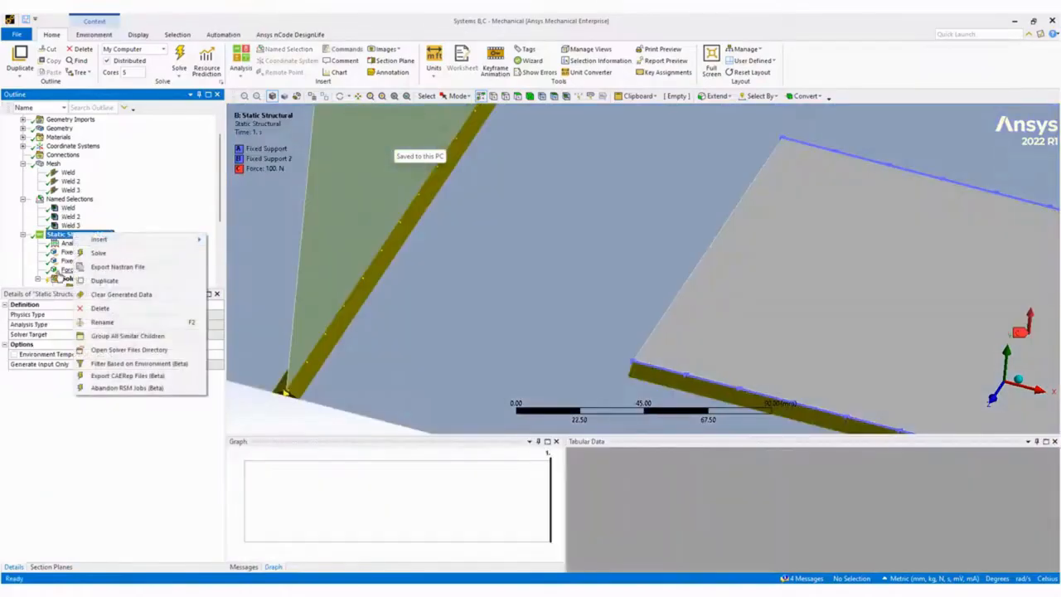
click(60, 279)
right_click(63, 279)
click(88, 292)
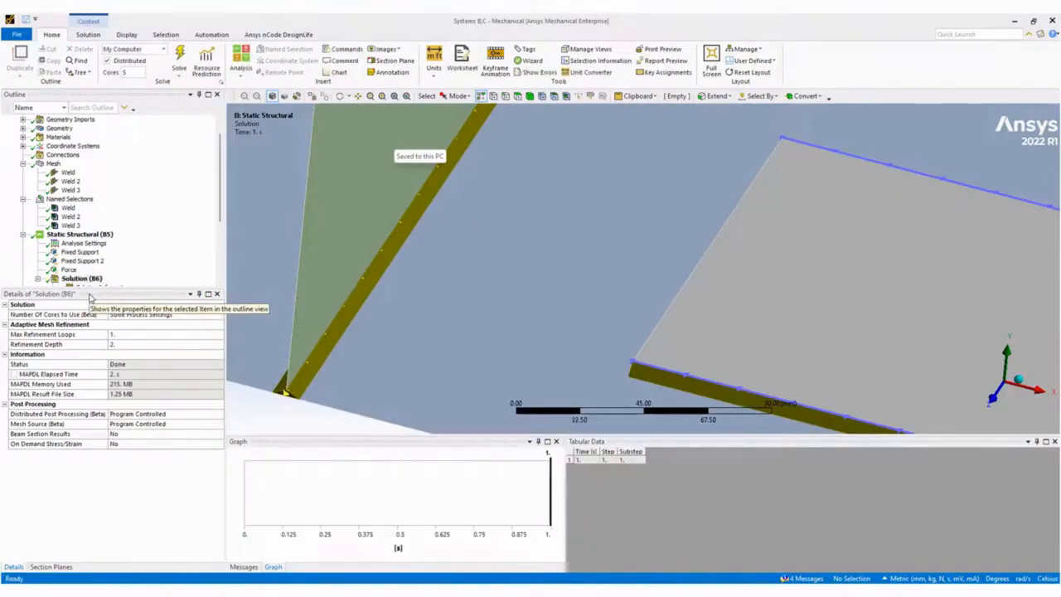
Review the settings of the loading event and its constant amplitude load, including the Define By options.
scroll(91, 207, down, 4)
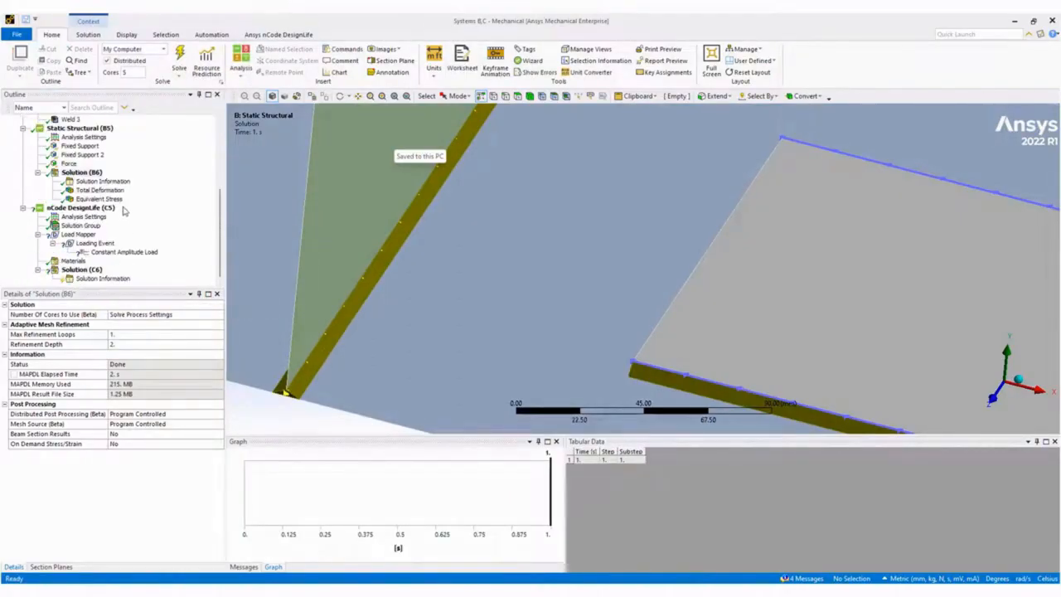
click(104, 252)
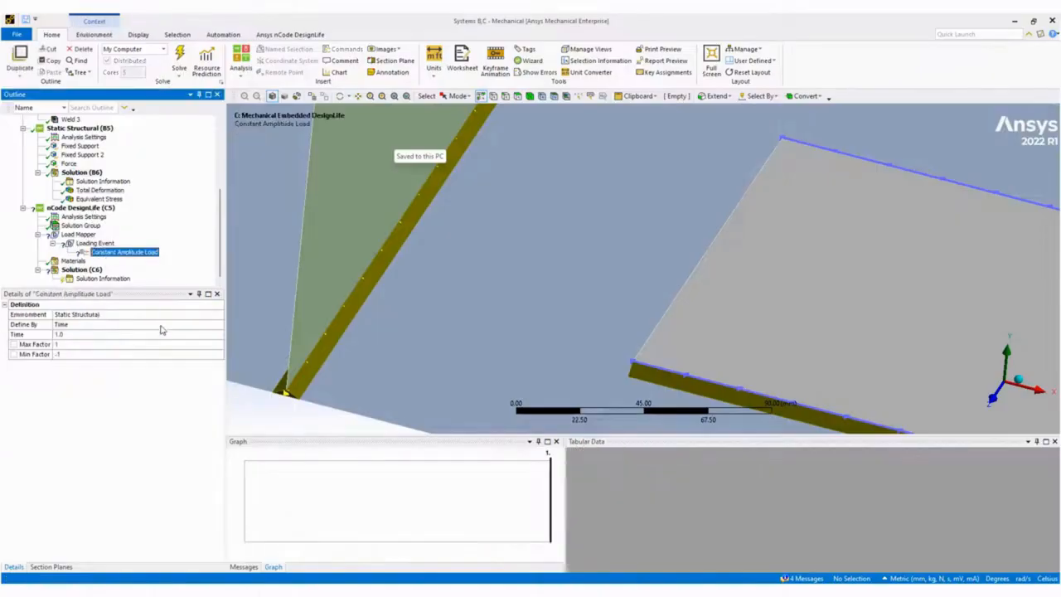
click(95, 243)
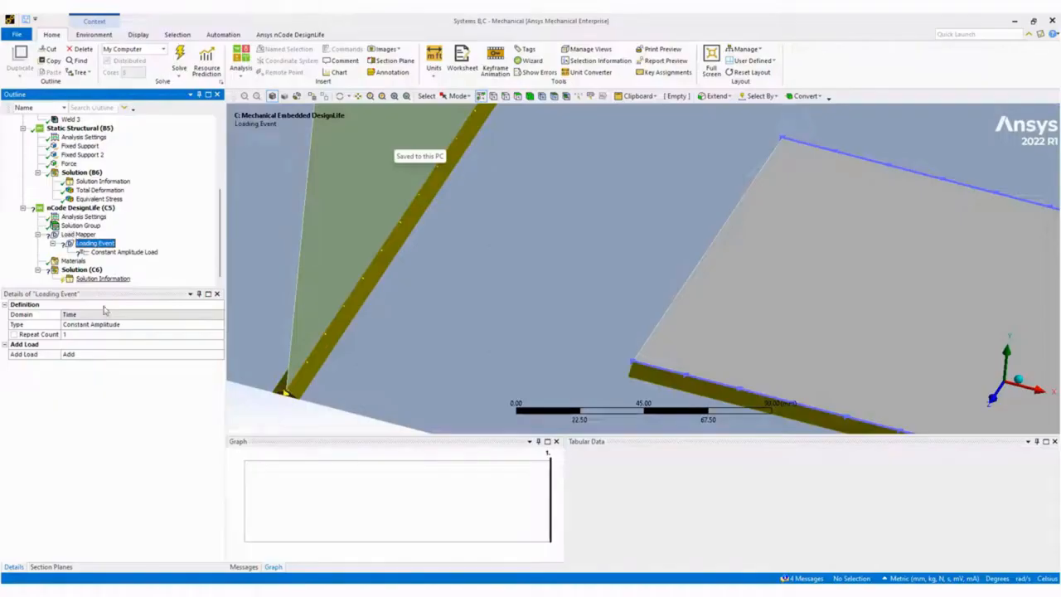
click(118, 252)
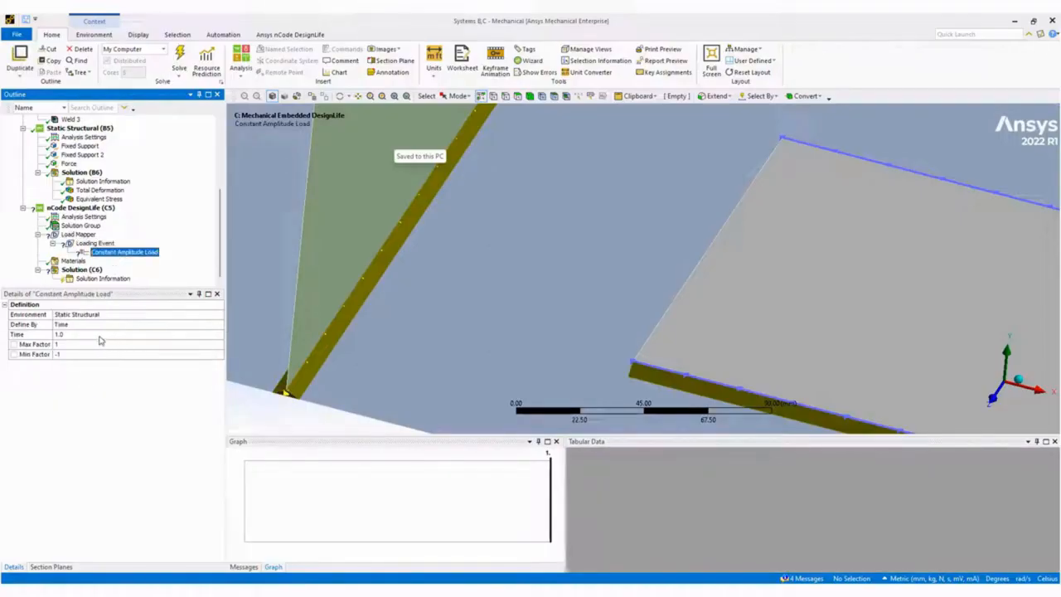
click(189, 322)
click(220, 326)
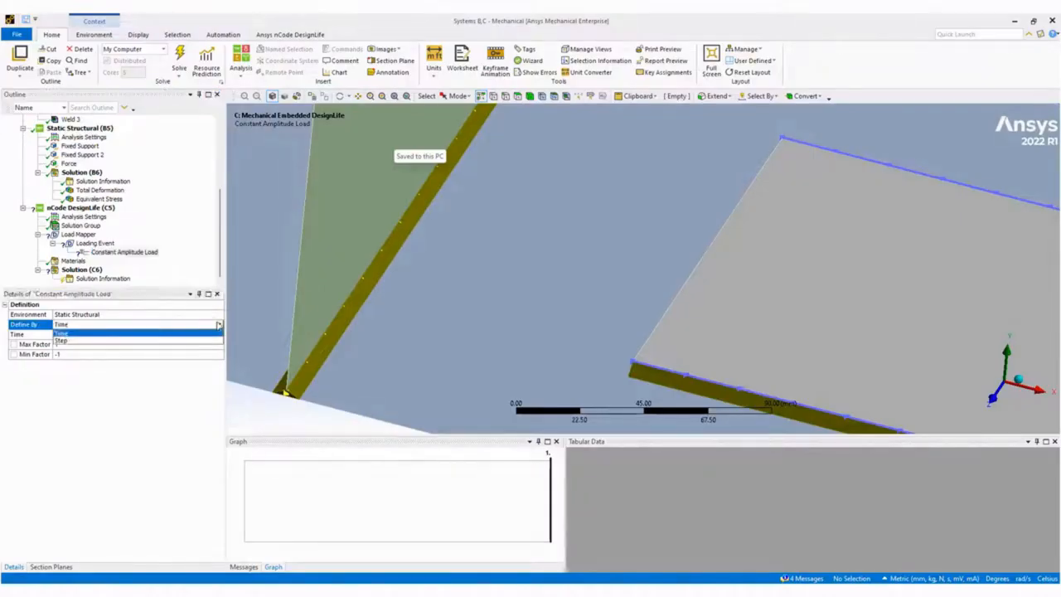
click(51, 254)
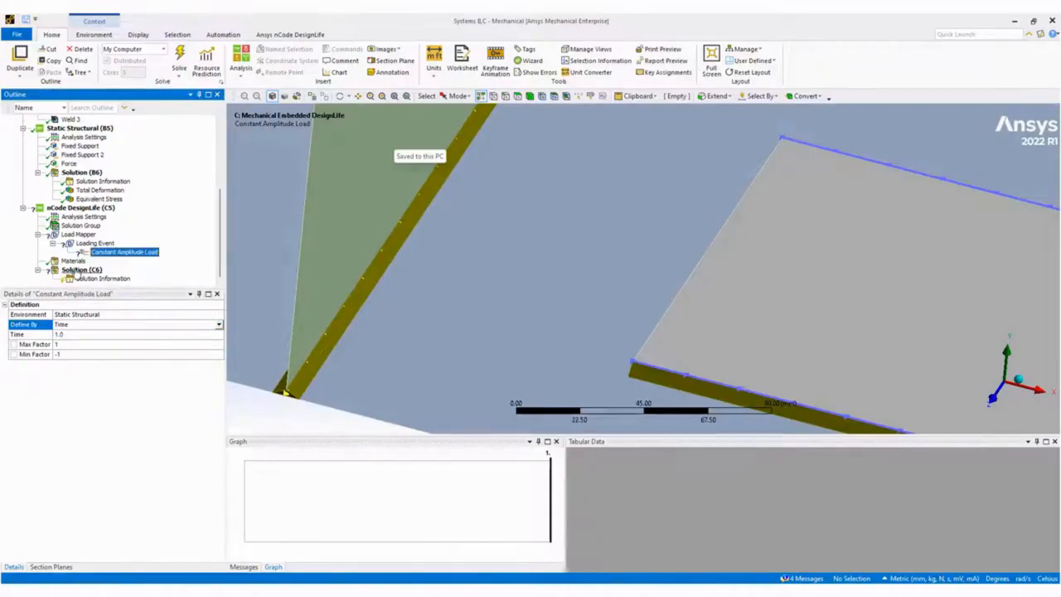
Solve the nCode DesignLife shell seam weld analysis, starting the solve a second time.
right_click(75, 272)
click(105, 287)
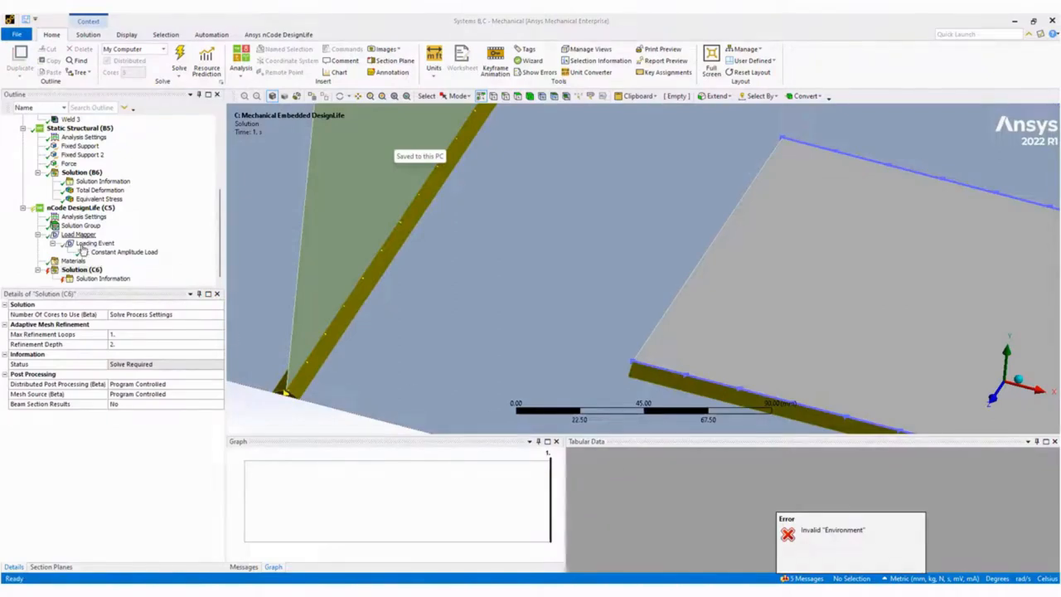
right_click(73, 272)
click(121, 287)
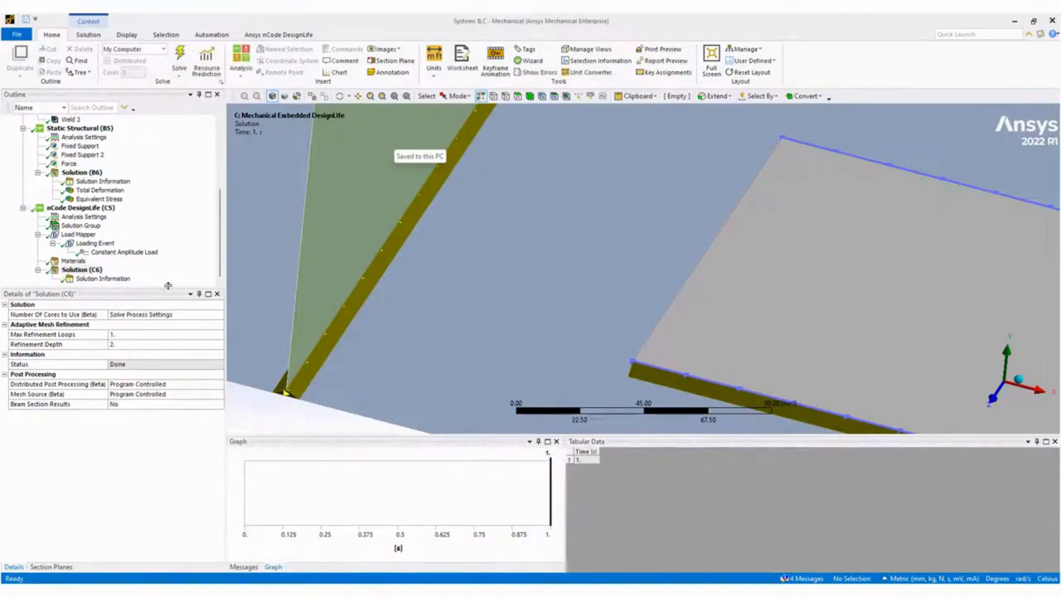
Insert a Life result under the DesignLife solution, evaluate it and examine the life contours along the welds.
right_click(87, 271)
mouse_move(116, 276)
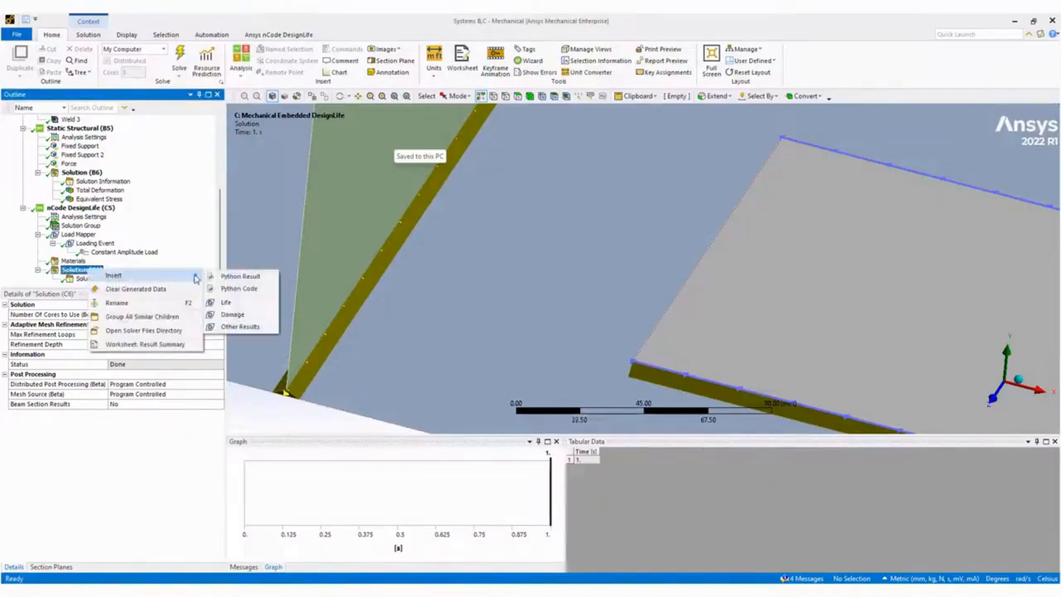
click(228, 302)
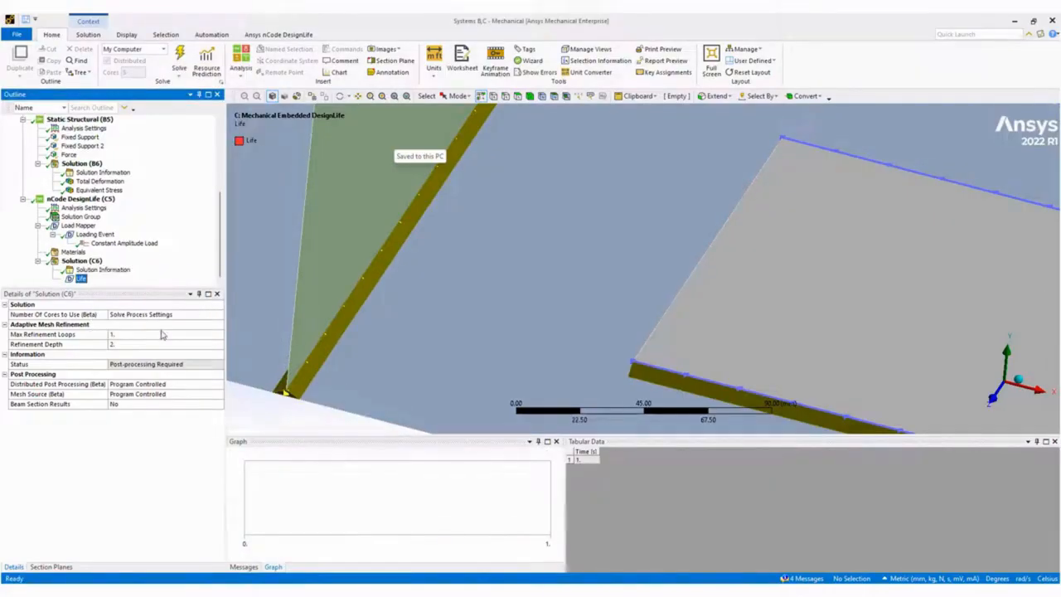
right_click(81, 279)
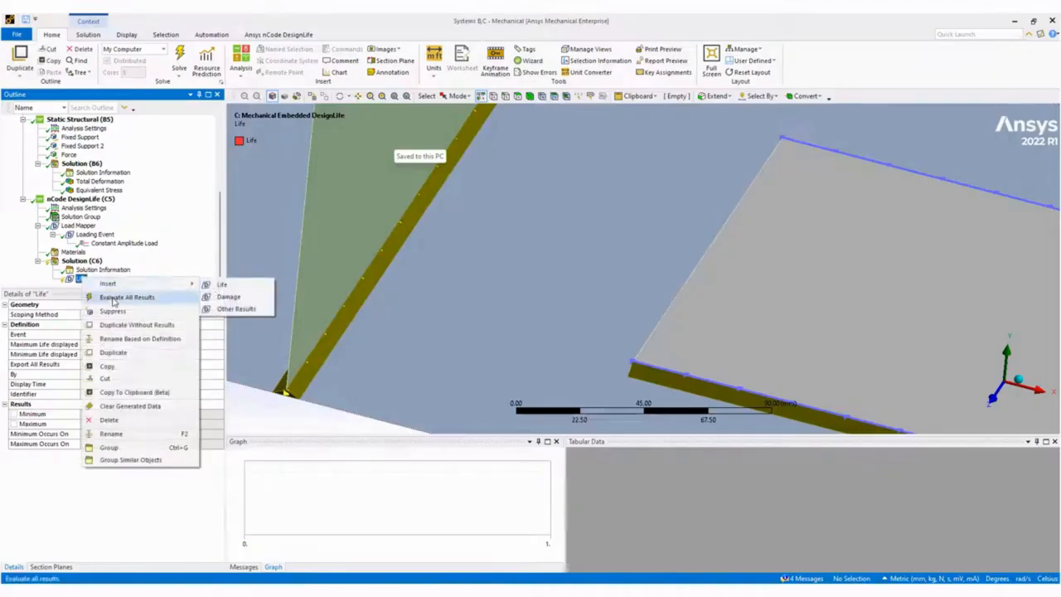
click(117, 297)
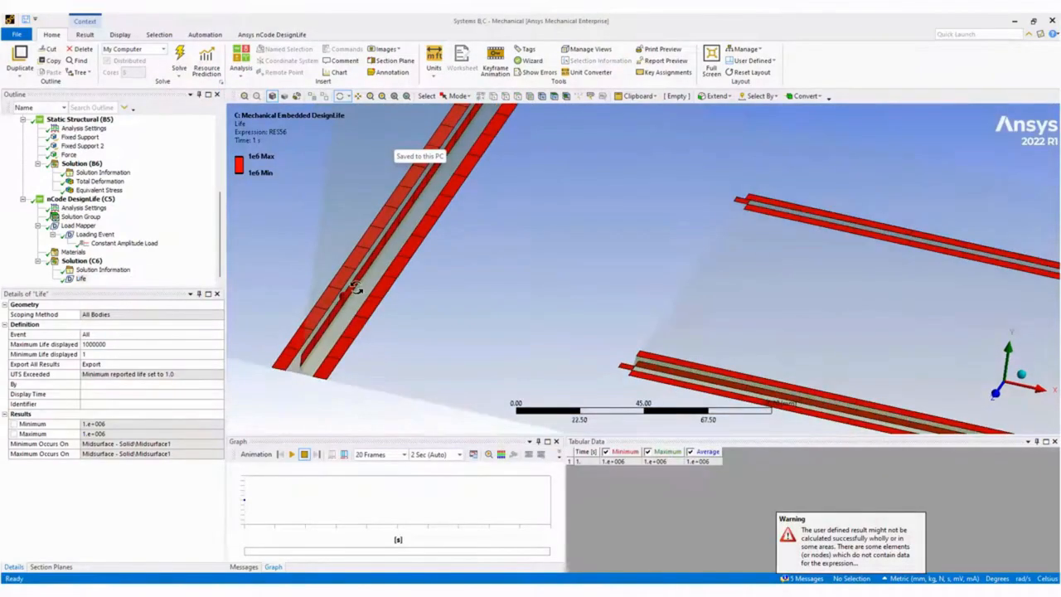
scroll(460, 277, down, 5)
middle_drag(508, 286, 344, 209)
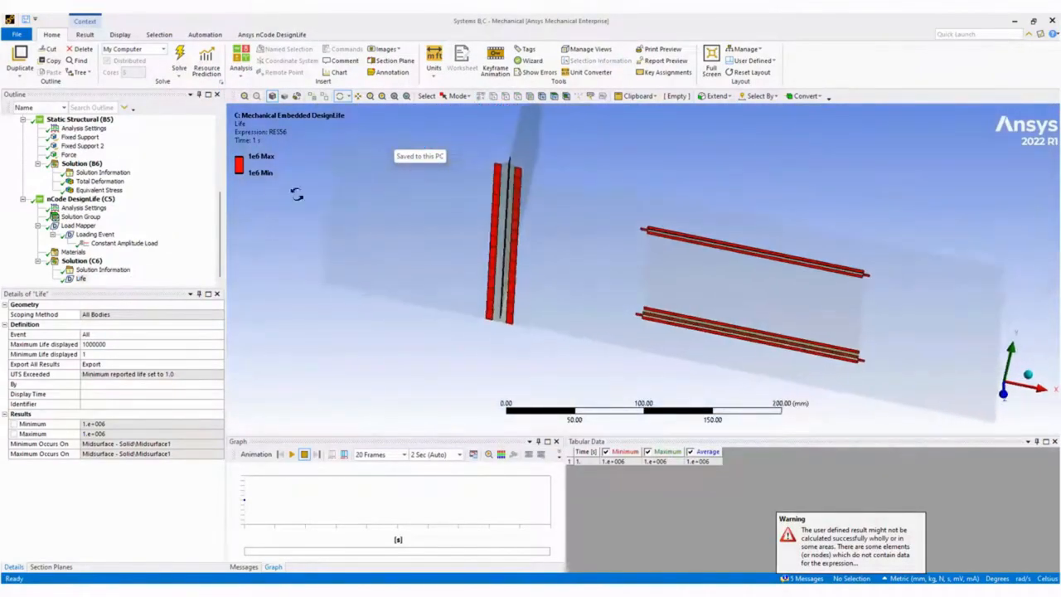
Set the constant amplitude load's Max Factor to 100 and solve the nCode DesignLife analysis again.
click(116, 242)
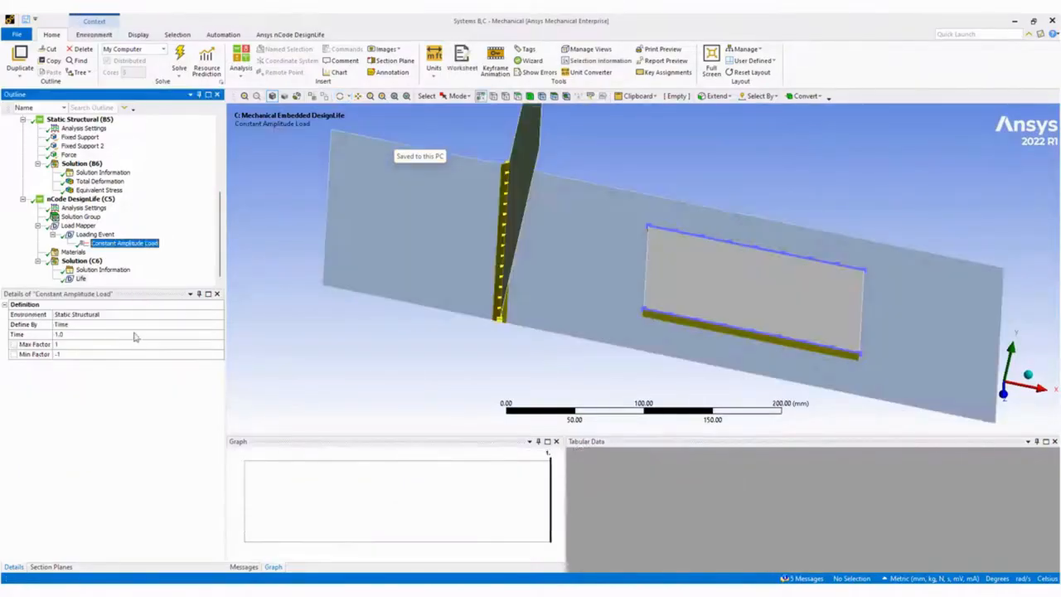
click(105, 344)
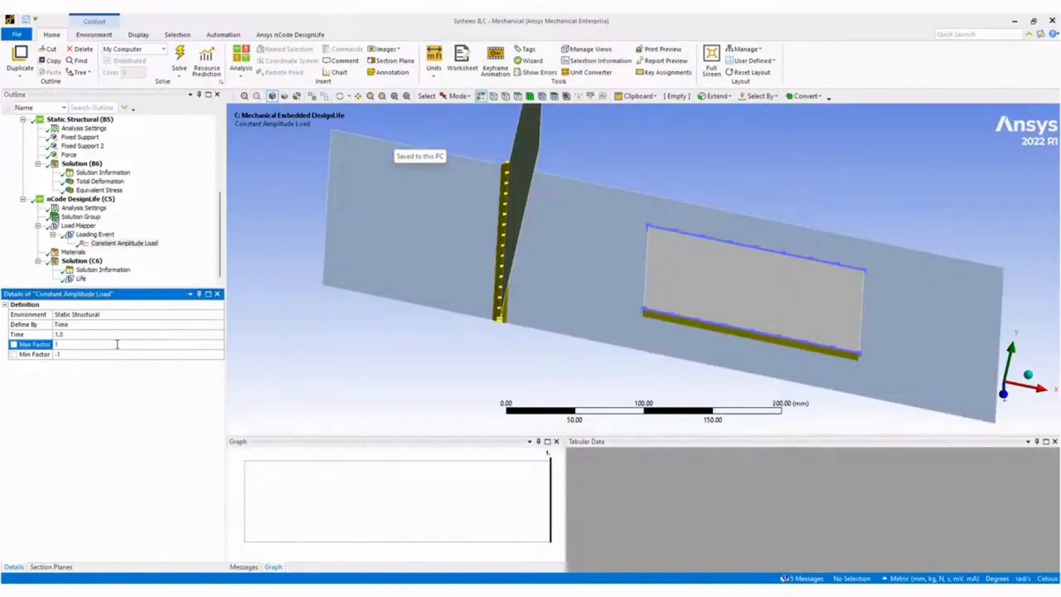
right_click(86, 263)
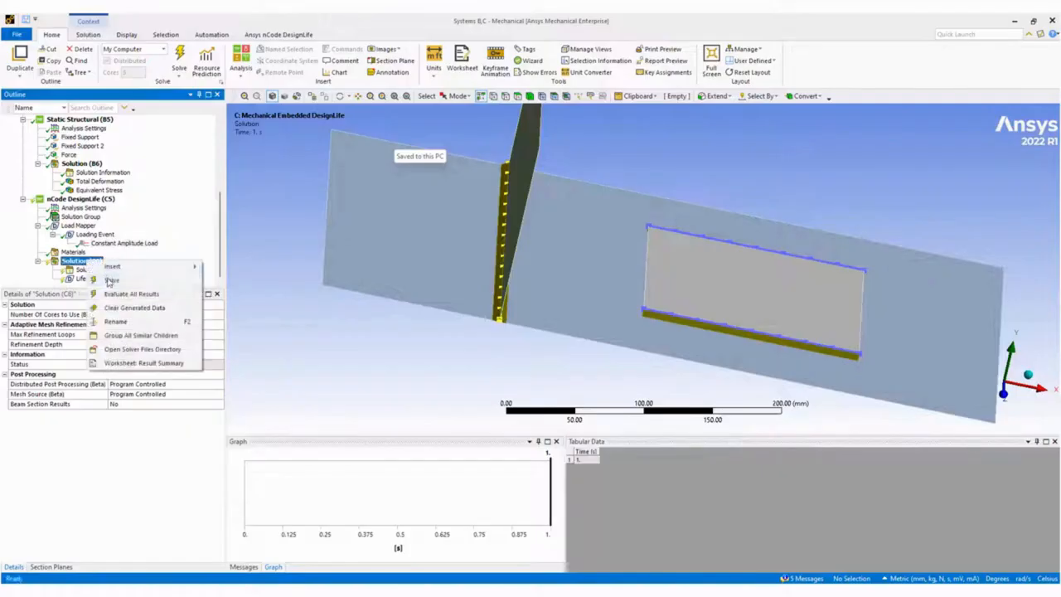
click(116, 279)
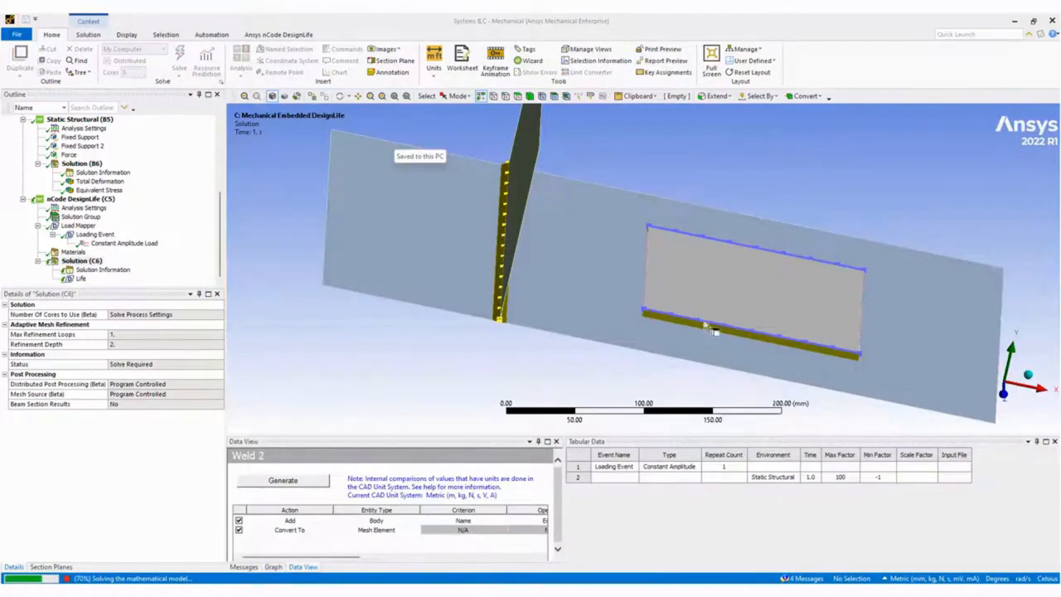
Examine the updated Life contours along the three seam welds and close up at a weld end.
click(80, 278)
mouse_move(497, 282)
middle_down()
mouse_move(456, 277)
mouse_move(507, 286)
middle_up()
middle_drag(603, 306, 668, 300)
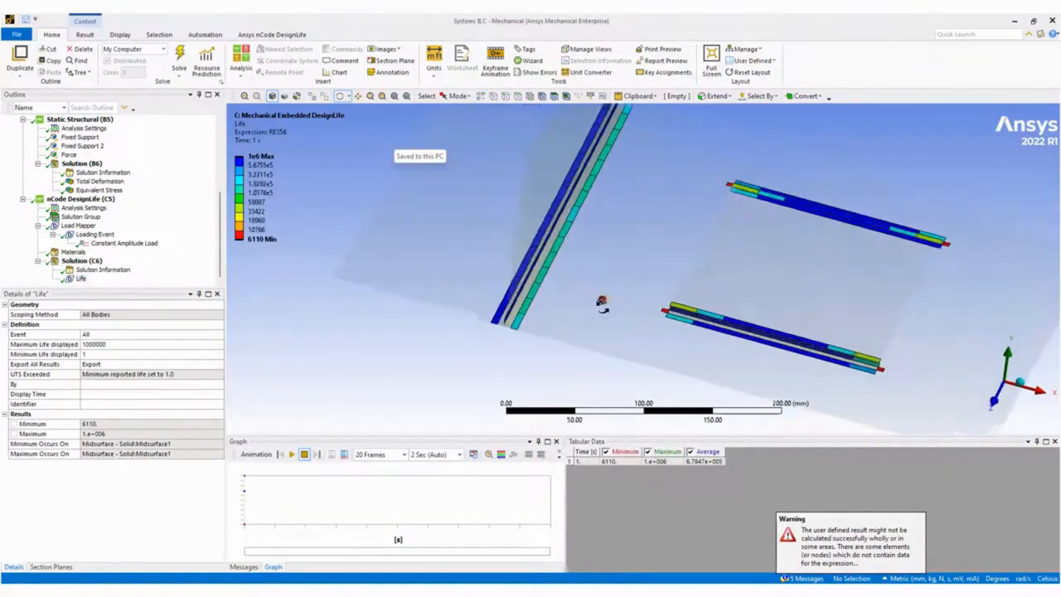
scroll(673, 303, up, 10)
scroll(459, 256, down, 10)
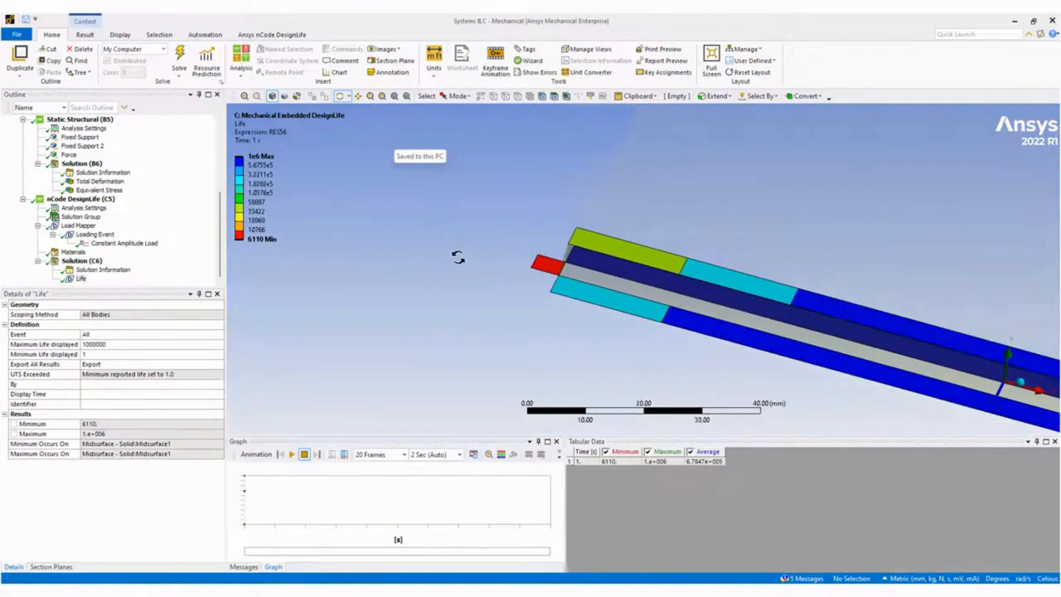
click(792, 321)
middle_drag(792, 321, 663, 278)
scroll(104, 226, up, 5)
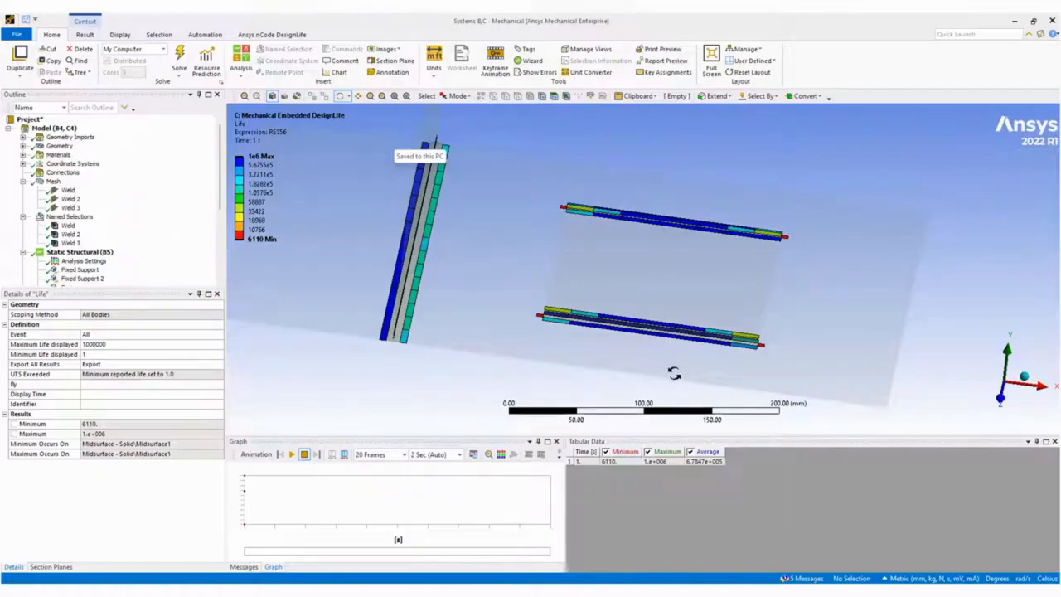
Review the first Weld control under Mesh, checking its definition settings and its seam at the base of the upright plate.
click(71, 192)
middle_drag(489, 311, 486, 287)
right_drag(348, 286, 456, 325)
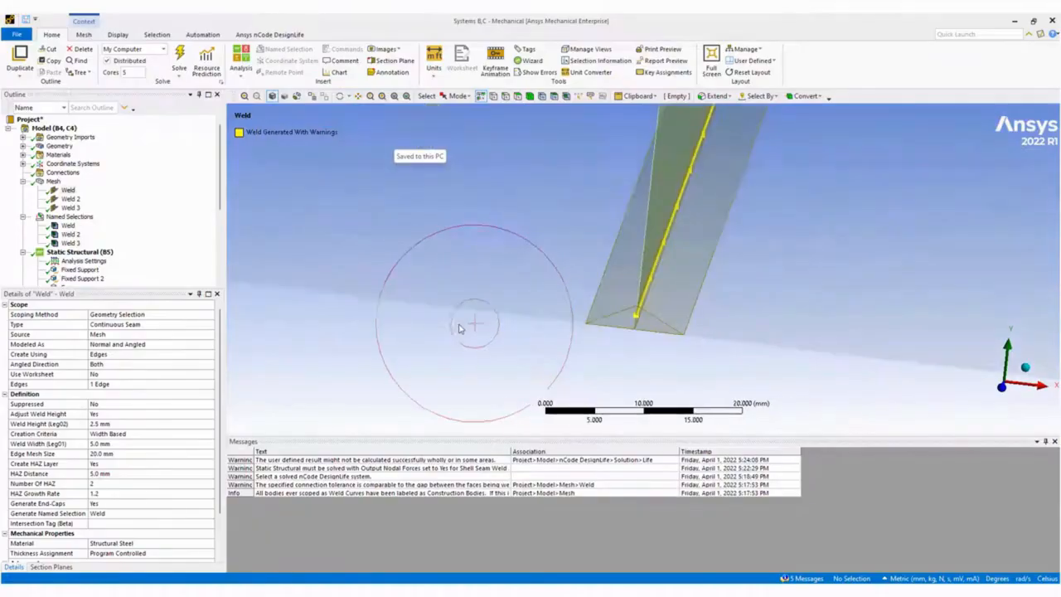
middle_drag(578, 325, 586, 327)
scroll(519, 309, down, 3)
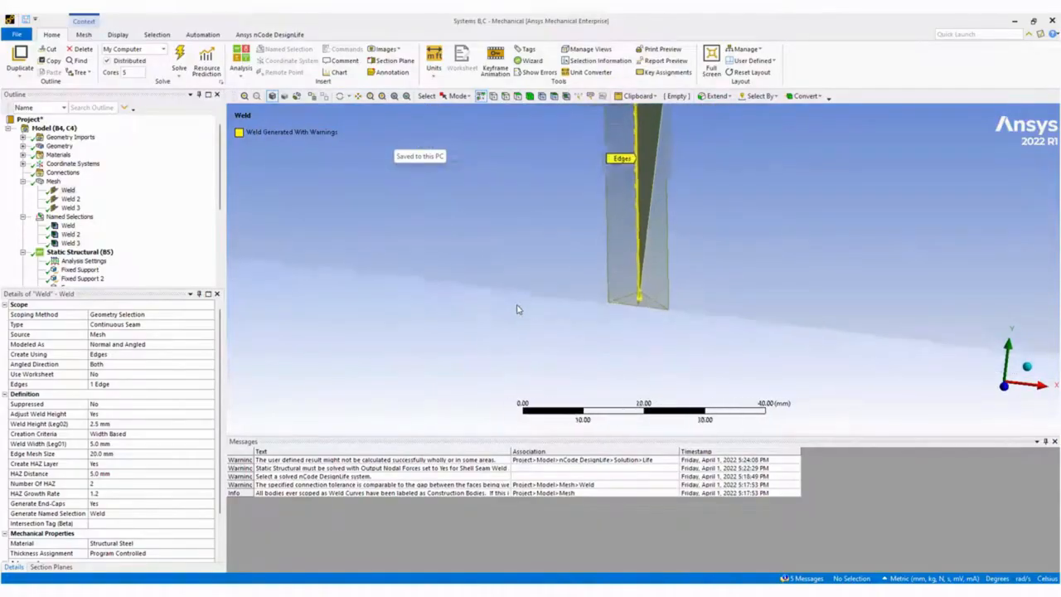
scroll(539, 310, down, 5)
middle_drag(723, 305, 571, 286)
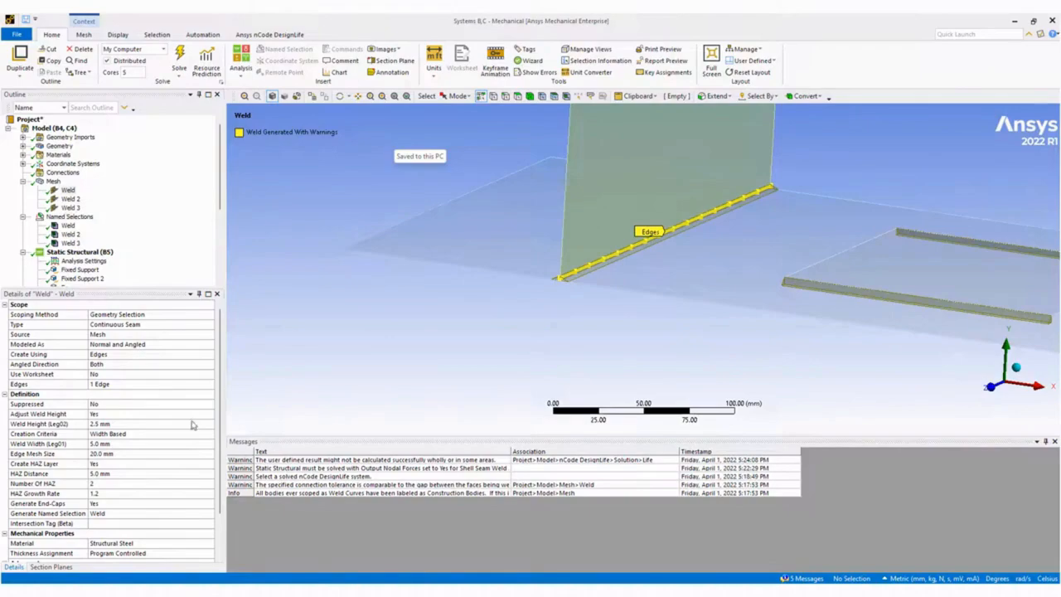
click(582, 273)
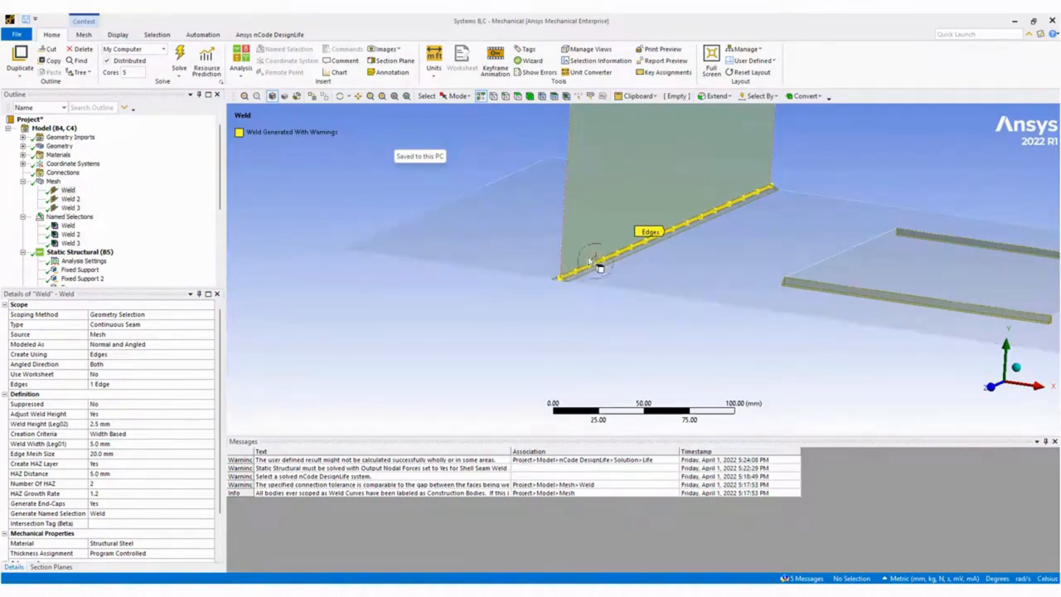
Review the Total Deformation and Equivalent Stress results of the Static Structural analysis.
scroll(101, 257, down, 3)
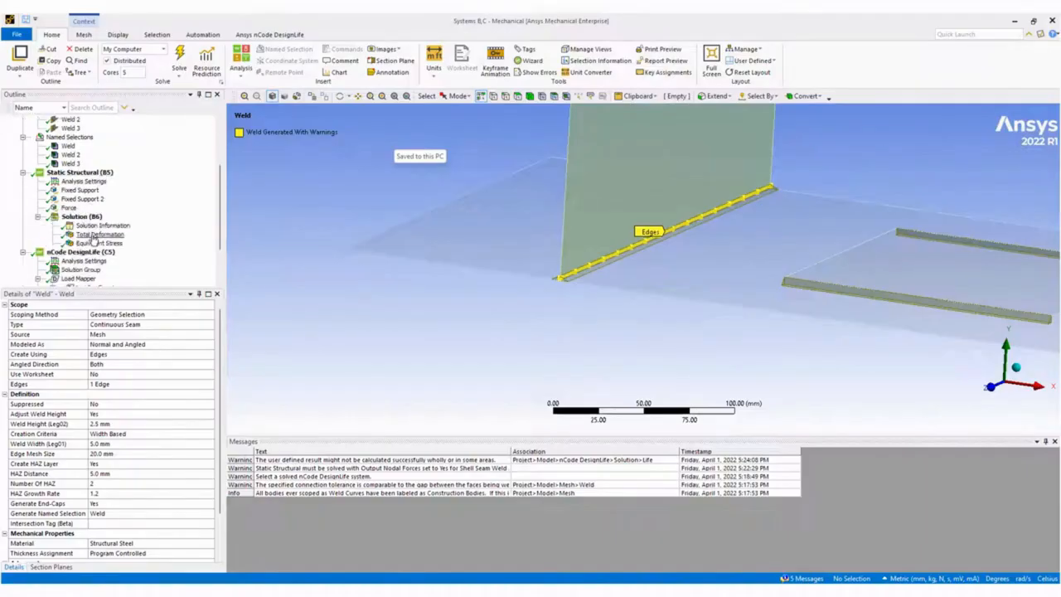
click(99, 235)
drag(549, 255, 717, 265)
scroll(708, 243, down, 4)
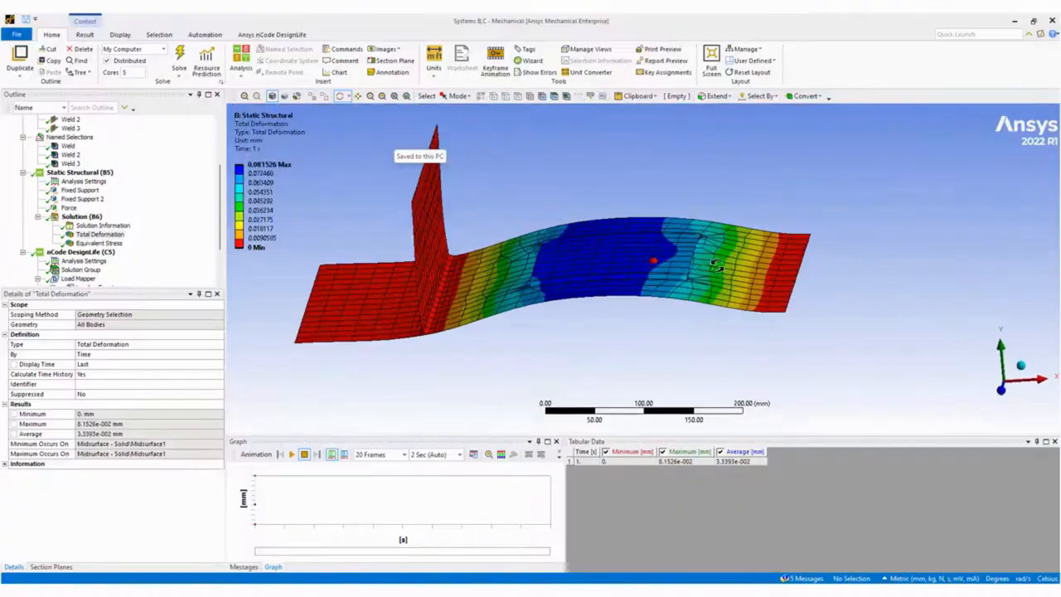
click(92, 242)
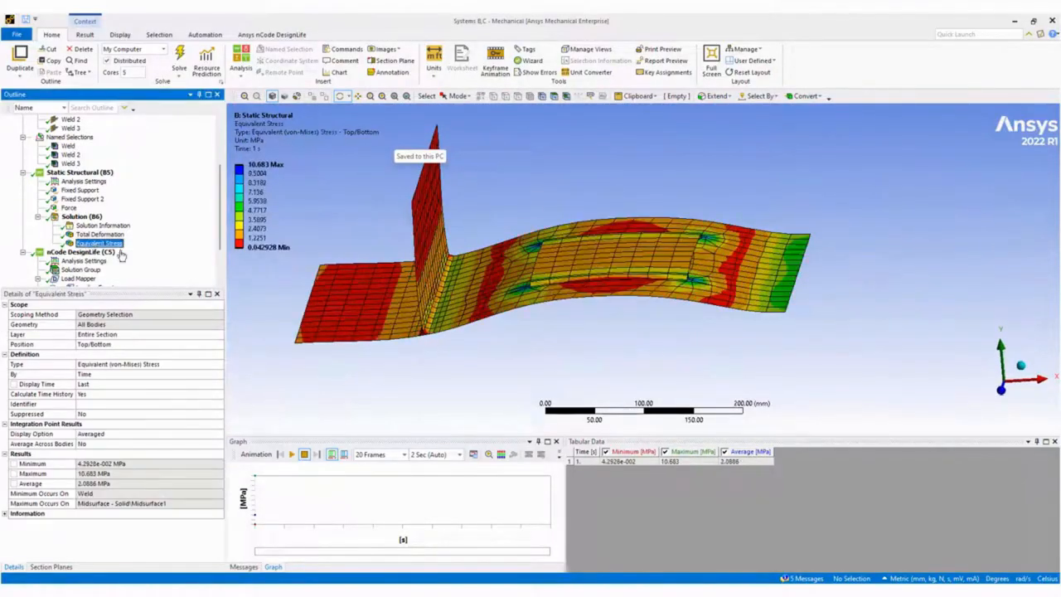
Review the nCode DesignLife analysis settings and inspect the Life contours on the welds from another angle.
scroll(124, 242, down, 2)
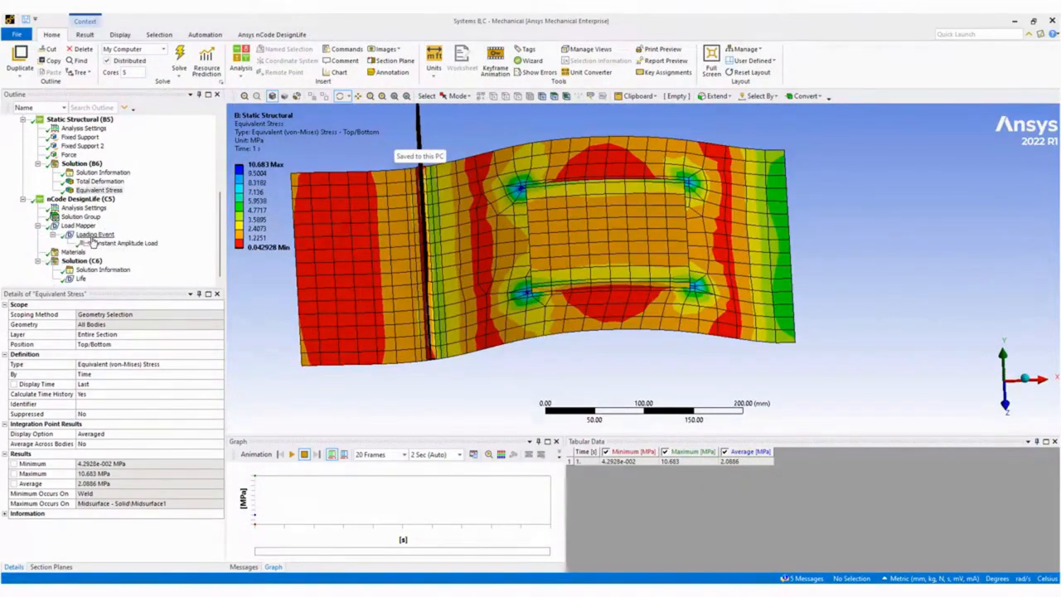
click(81, 200)
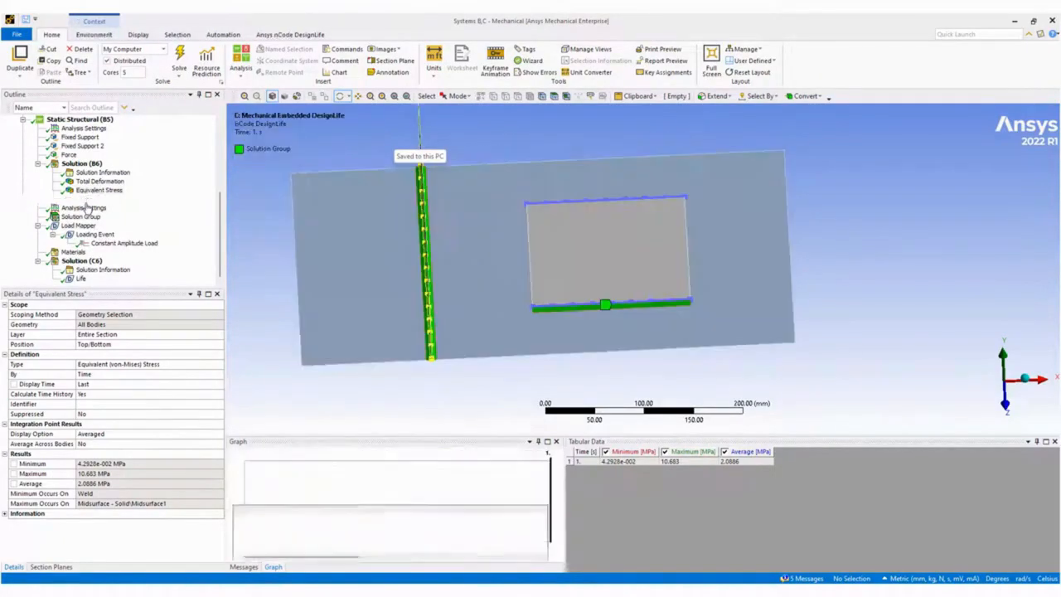
click(82, 208)
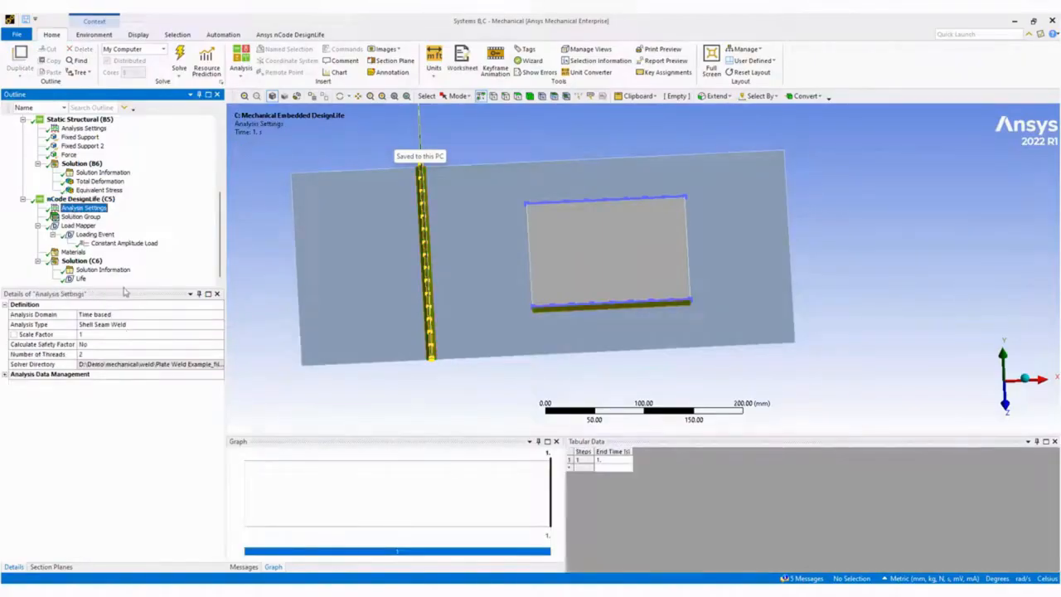
click(83, 278)
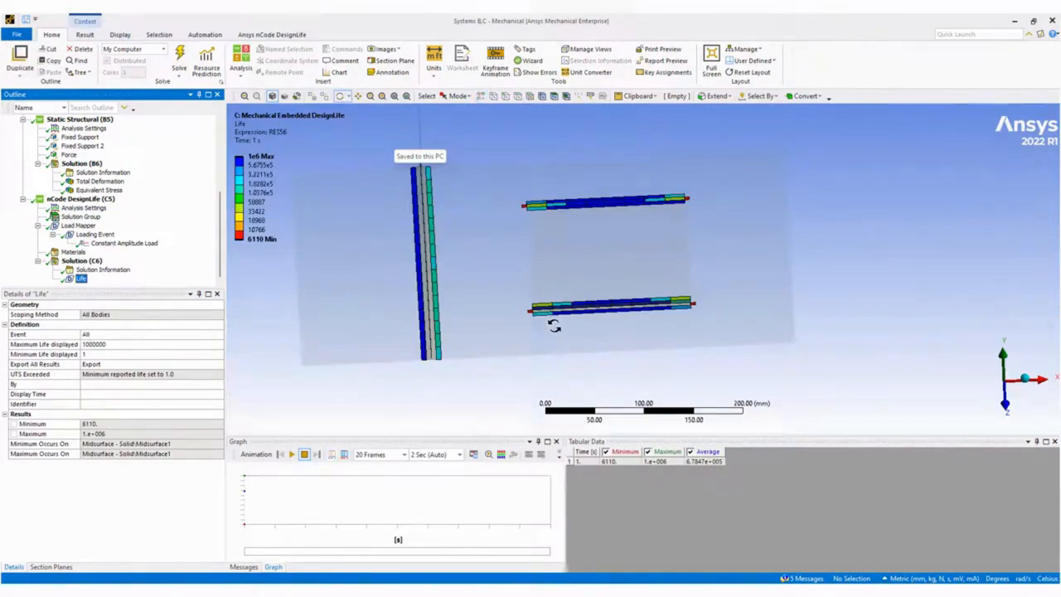
drag(573, 327, 831, 323)
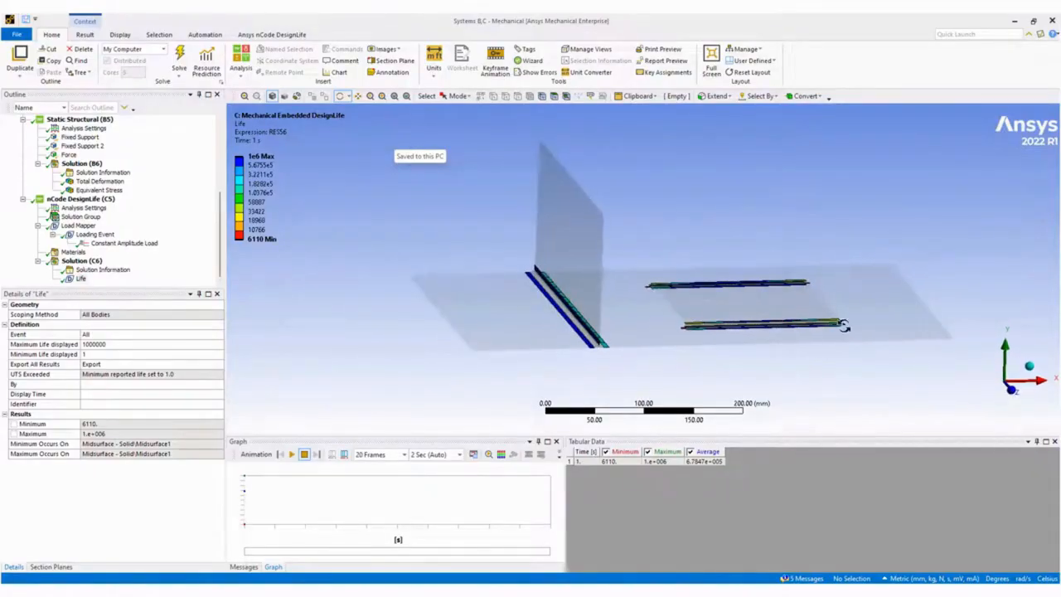